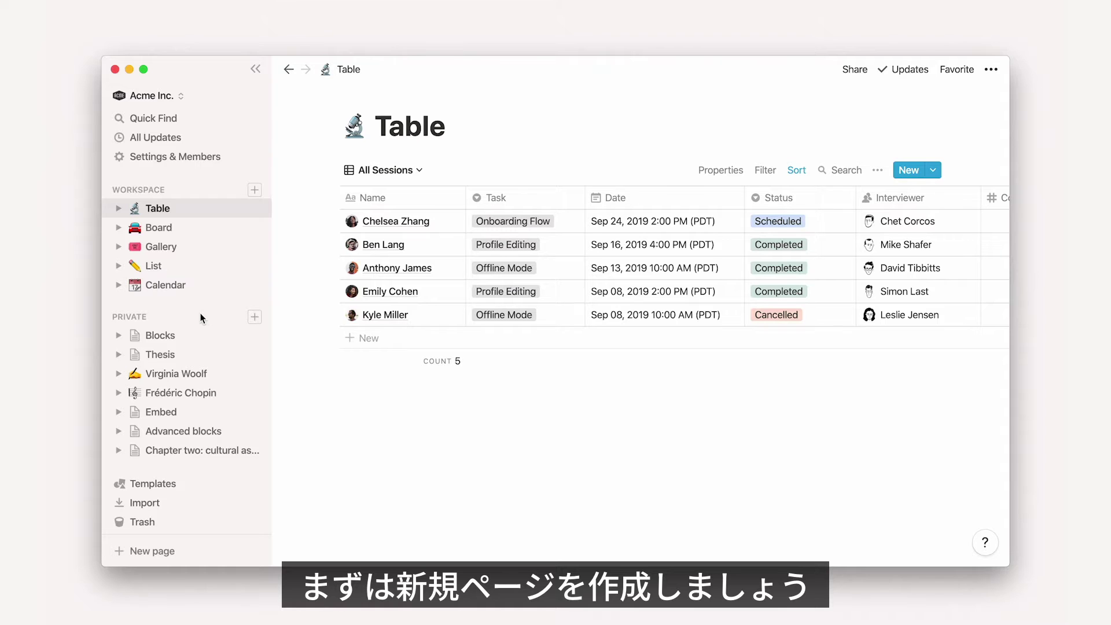
Create an empty private page and scroll its / block menu to Advanced Blocks like Breadcrumb.
left_click(253, 317)
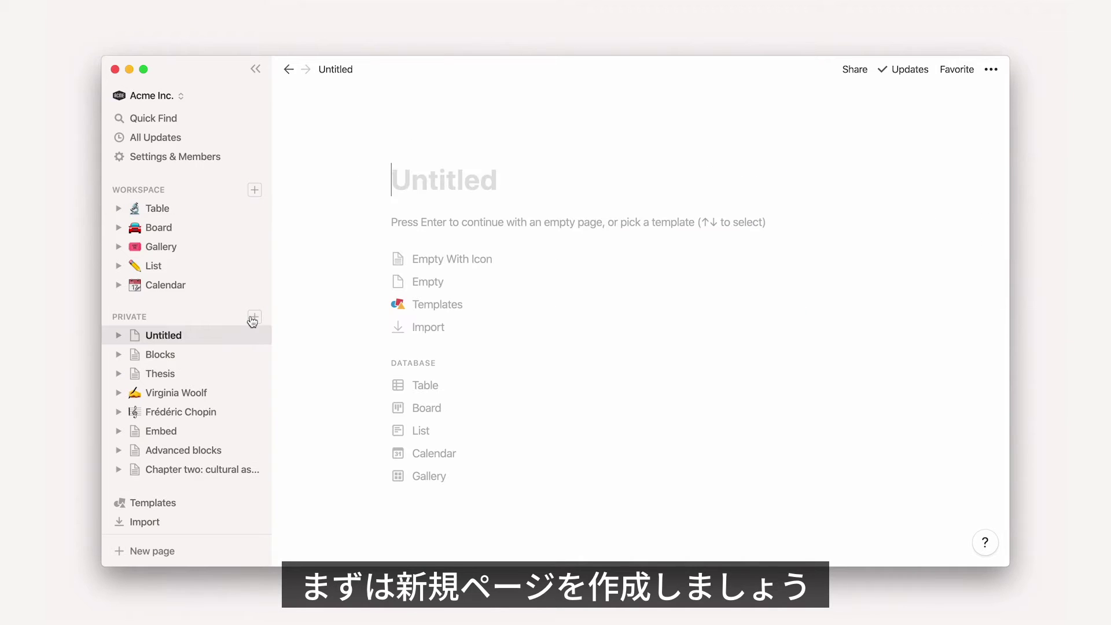
left_click(397, 282)
type("/")
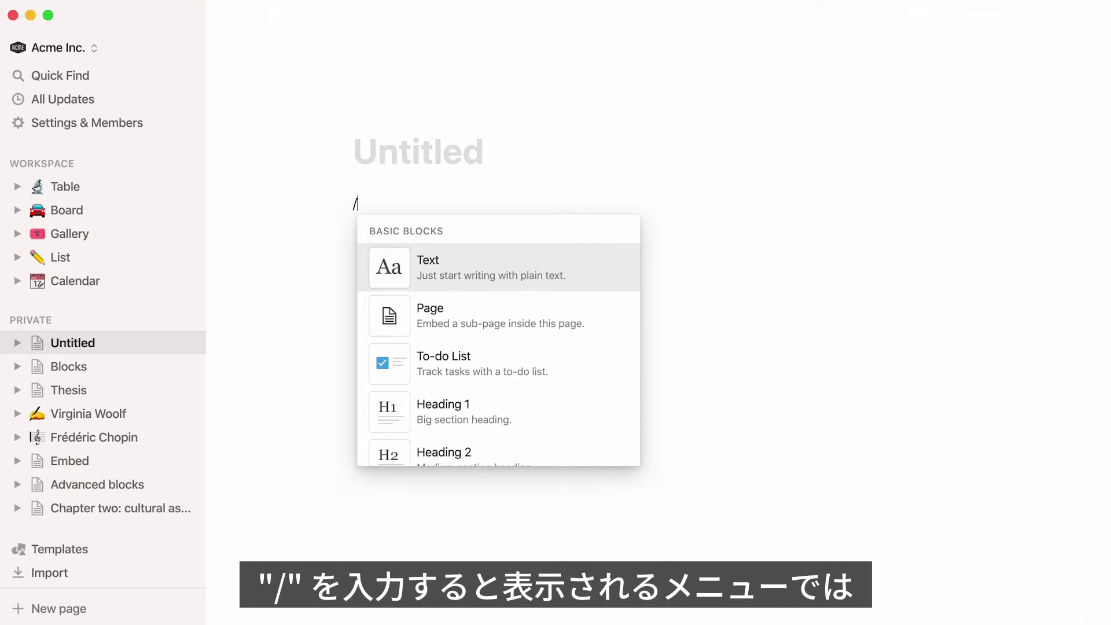
scroll(499, 339, "down", 10)
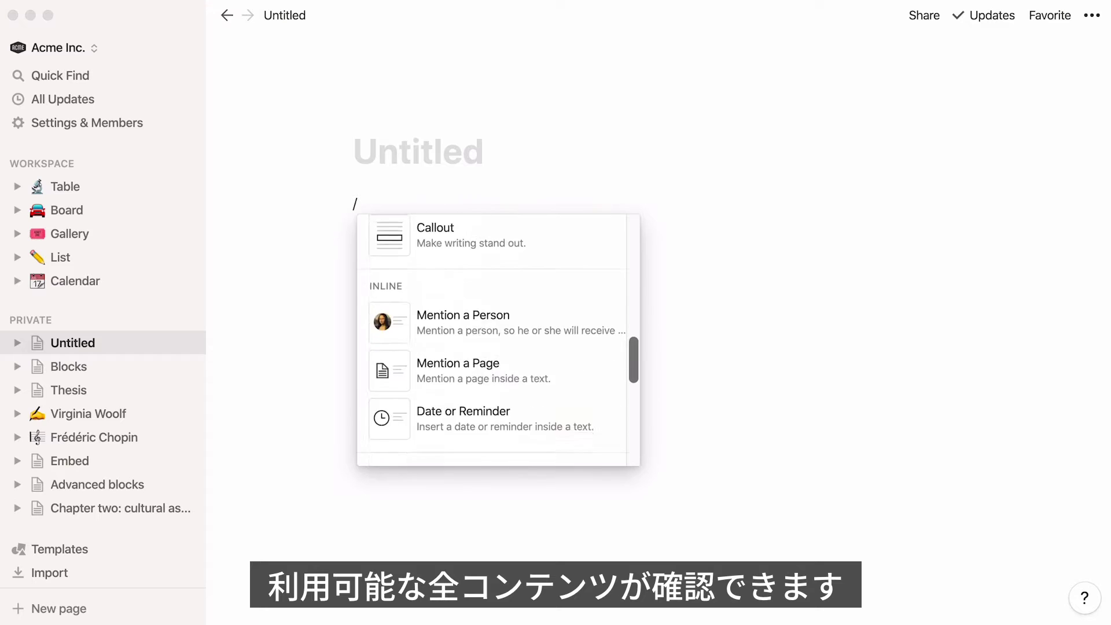
scroll(498, 339, "down", 15)
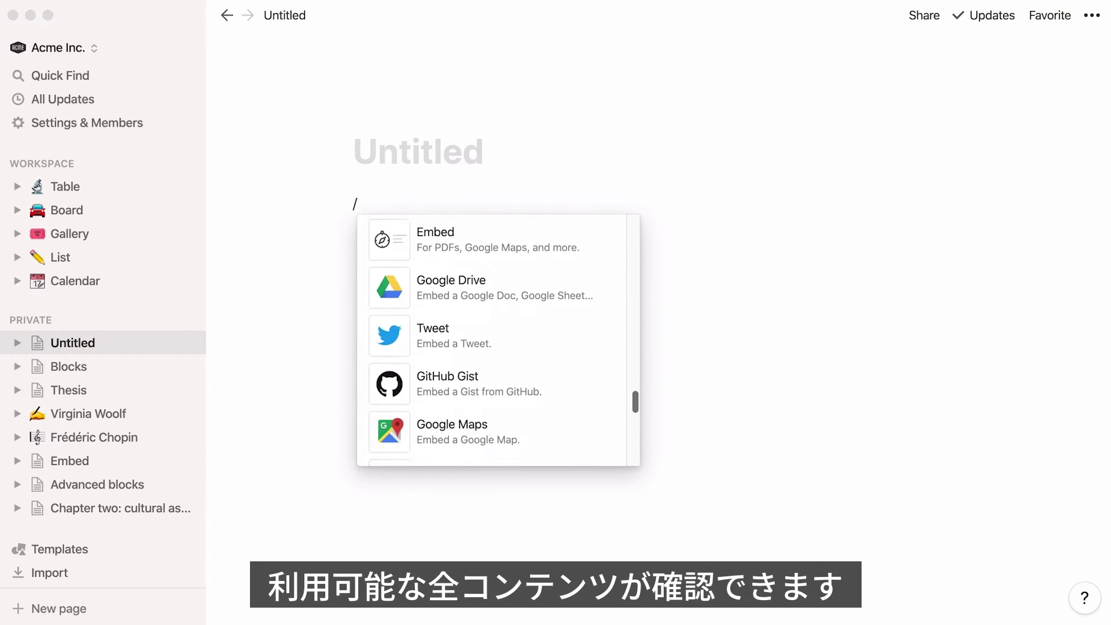
scroll(498, 340, "down", 15)
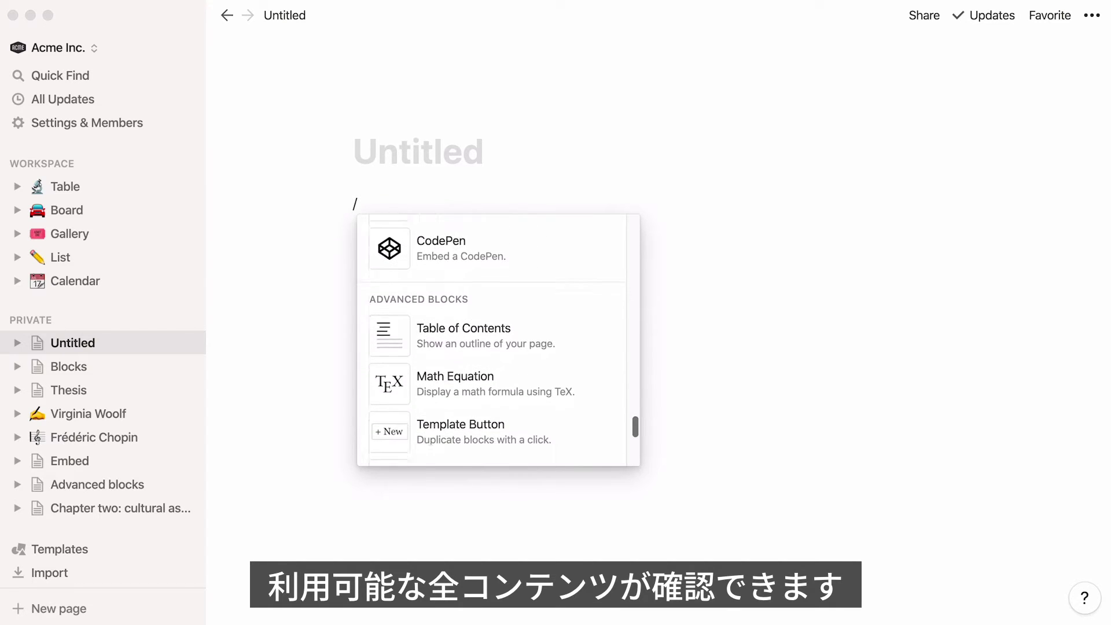
scroll(499, 340, "down", 2)
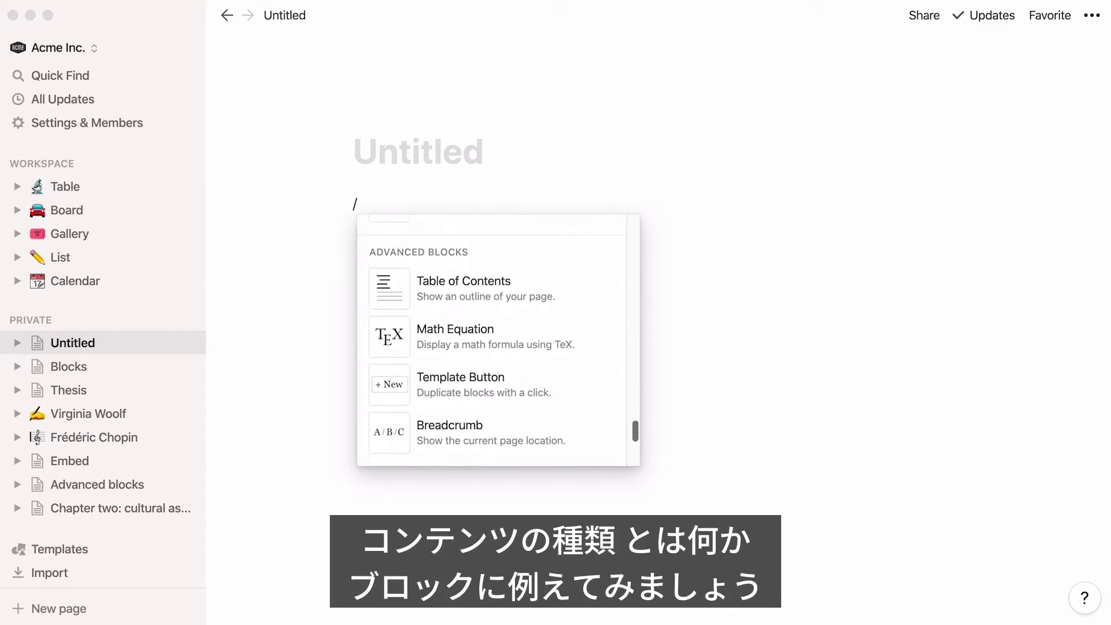
Look over the calendar and image on the Blocks page, then go back to the Untitled page.
left_click(106, 375)
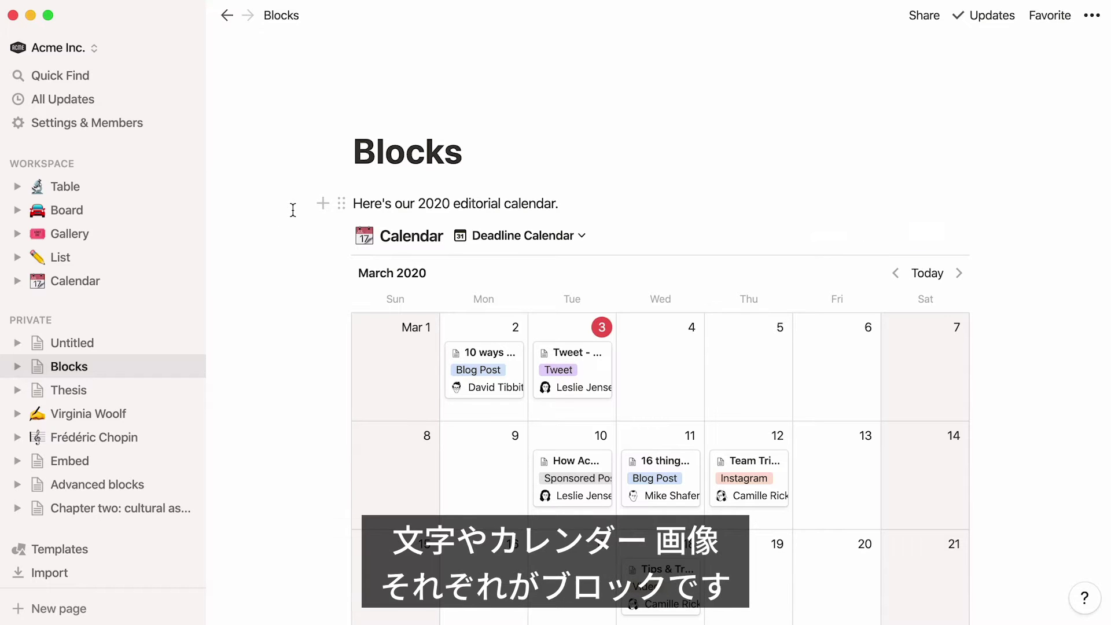
scroll(294, 418, "down", 3)
scroll(294, 417, "down", 8)
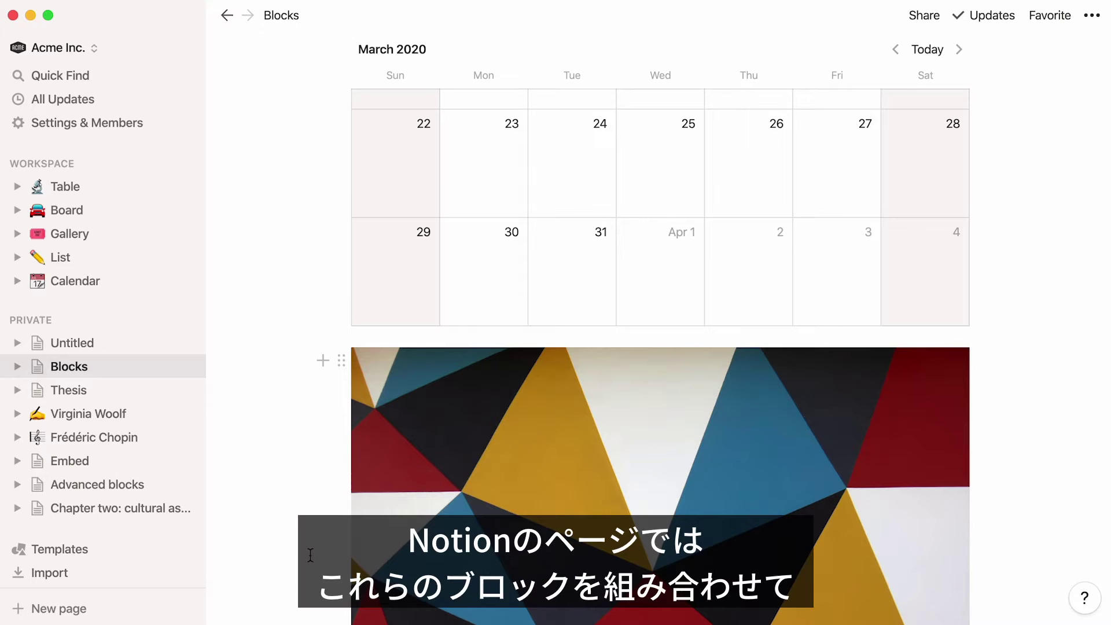
scroll(310, 554, "up", 4)
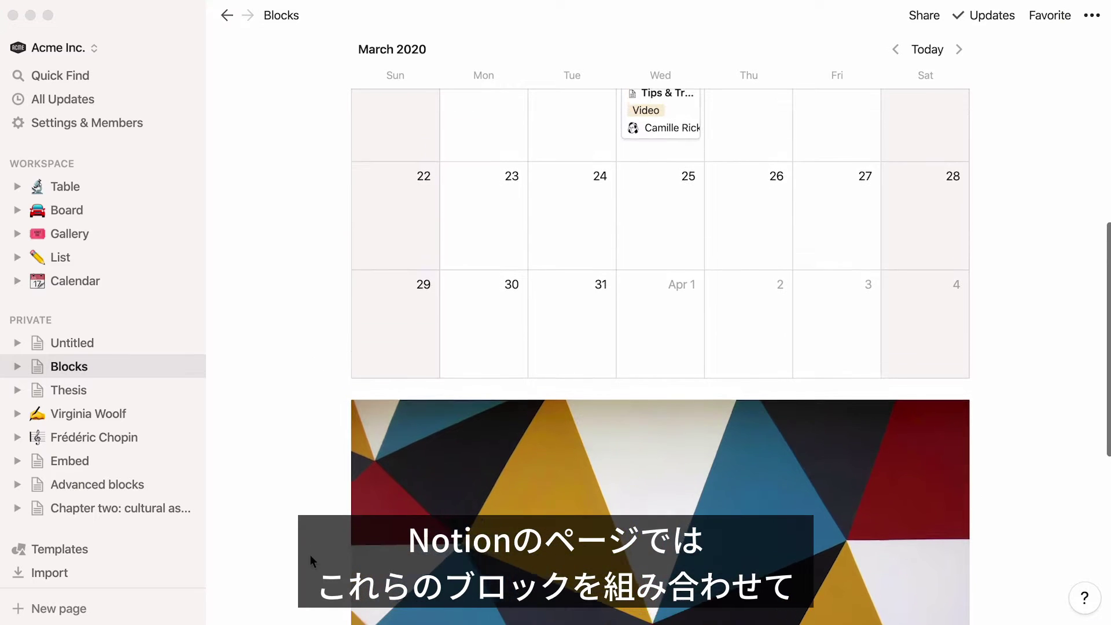
scroll(310, 554, "up", 6)
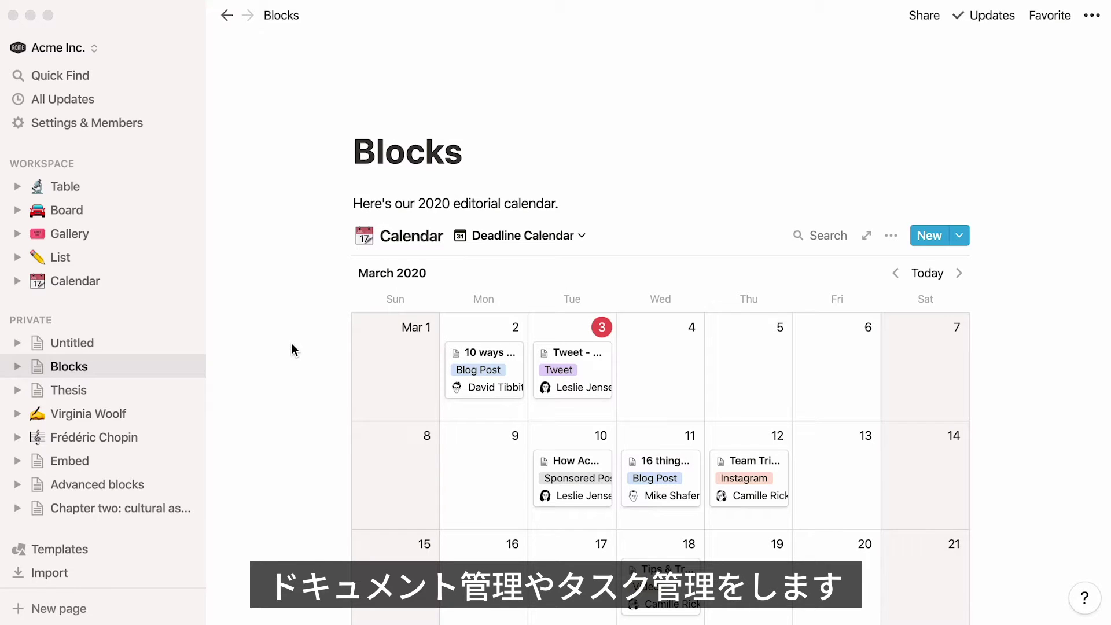
left_click(106, 341)
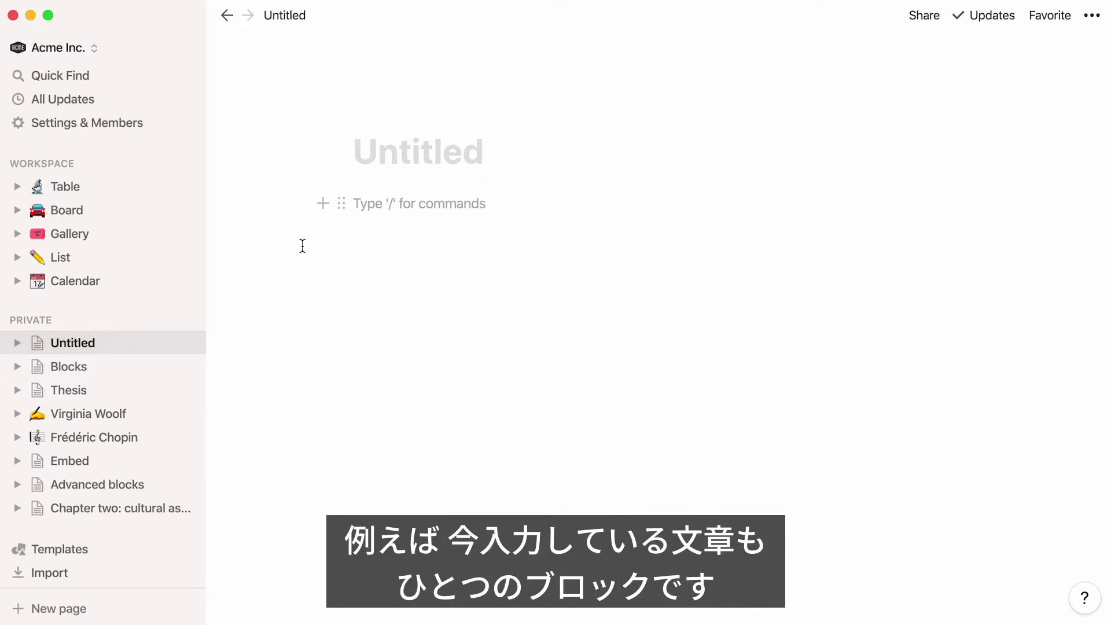
Write 'These are notes from today's meeting.' on the Untitled page and select the whole line.
type("These are notes from today's meeting.")
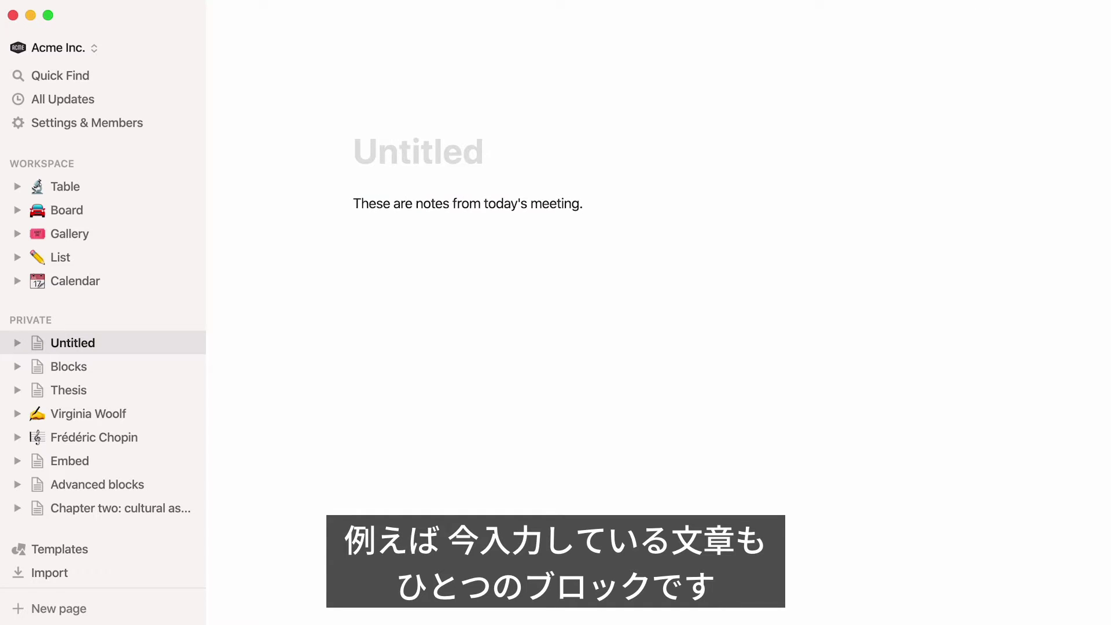
key("super+Left")
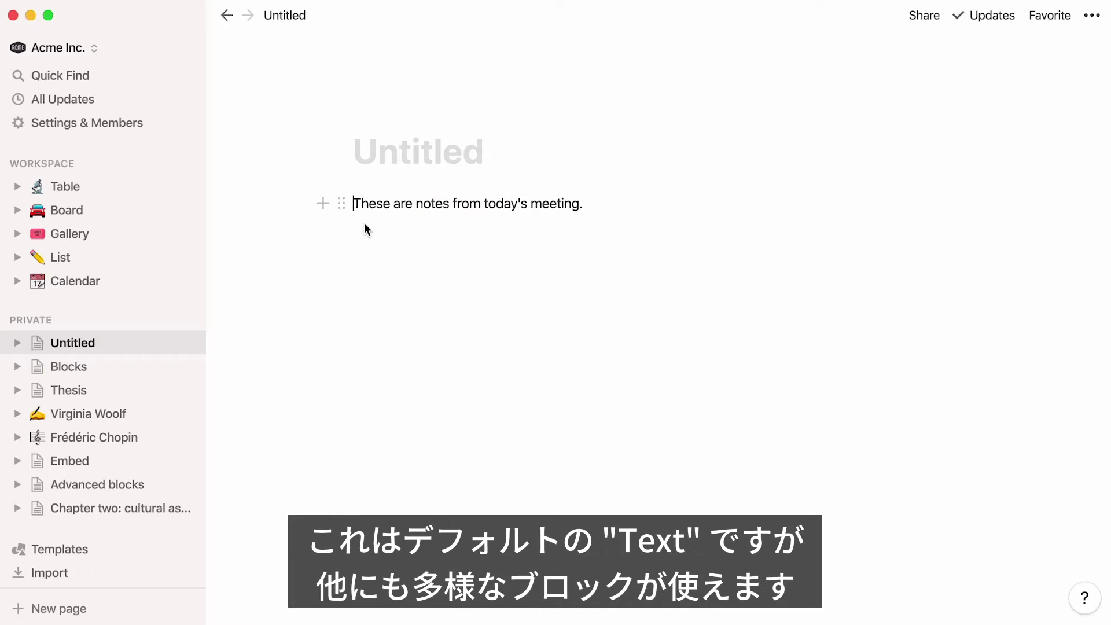
key("shift+super+Right")
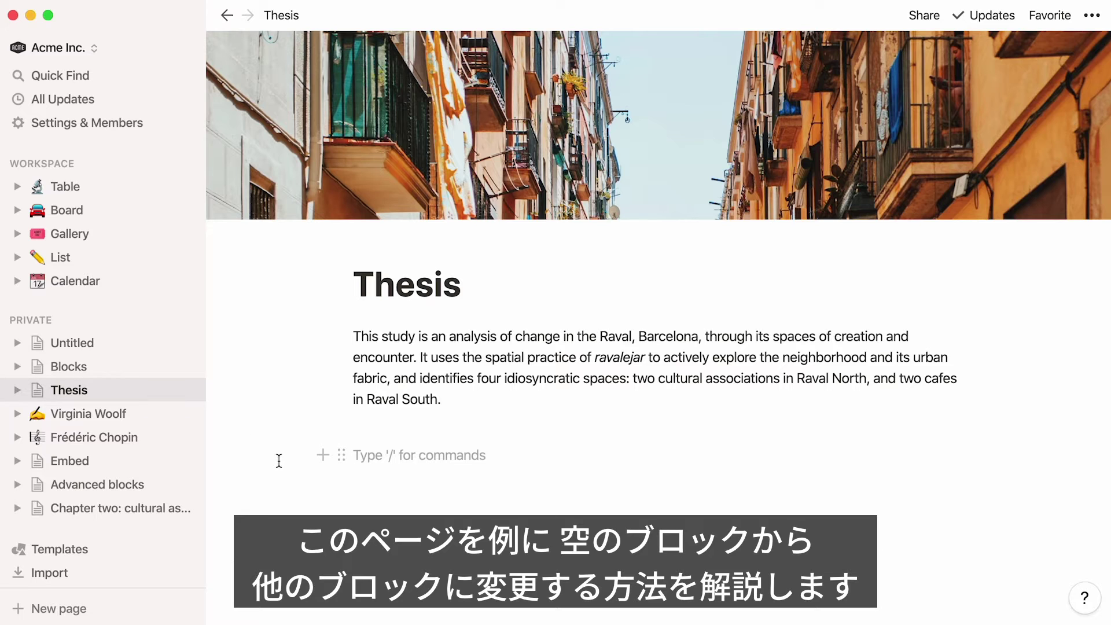
Insert a Chapter One sub-page into Thesis, then open it and its The Raval today page.
type("/")
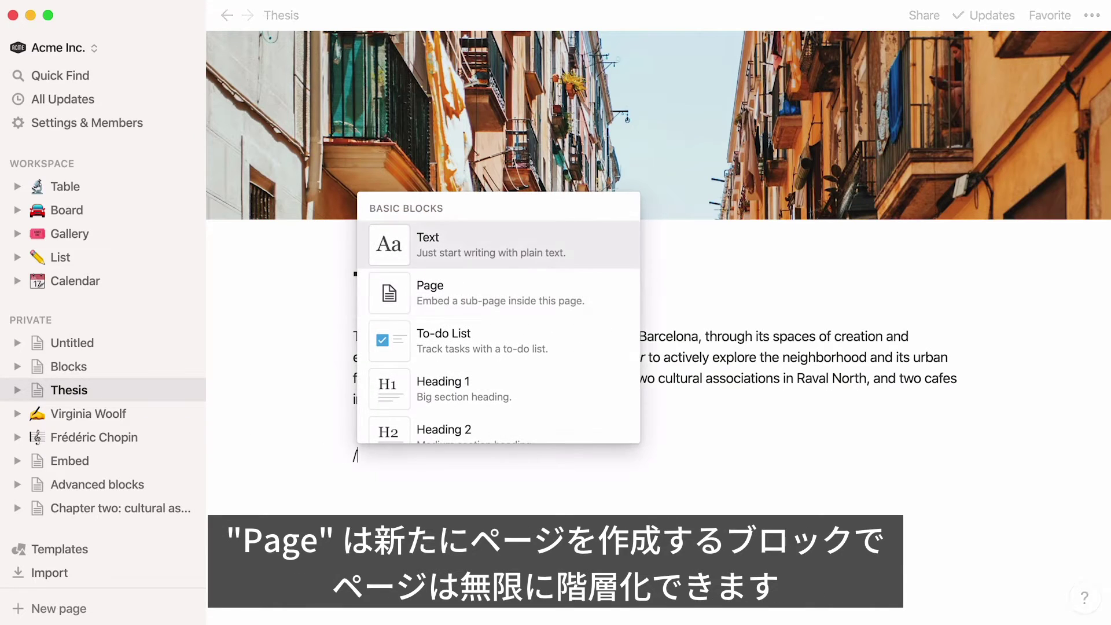
key("Down")
key("Return")
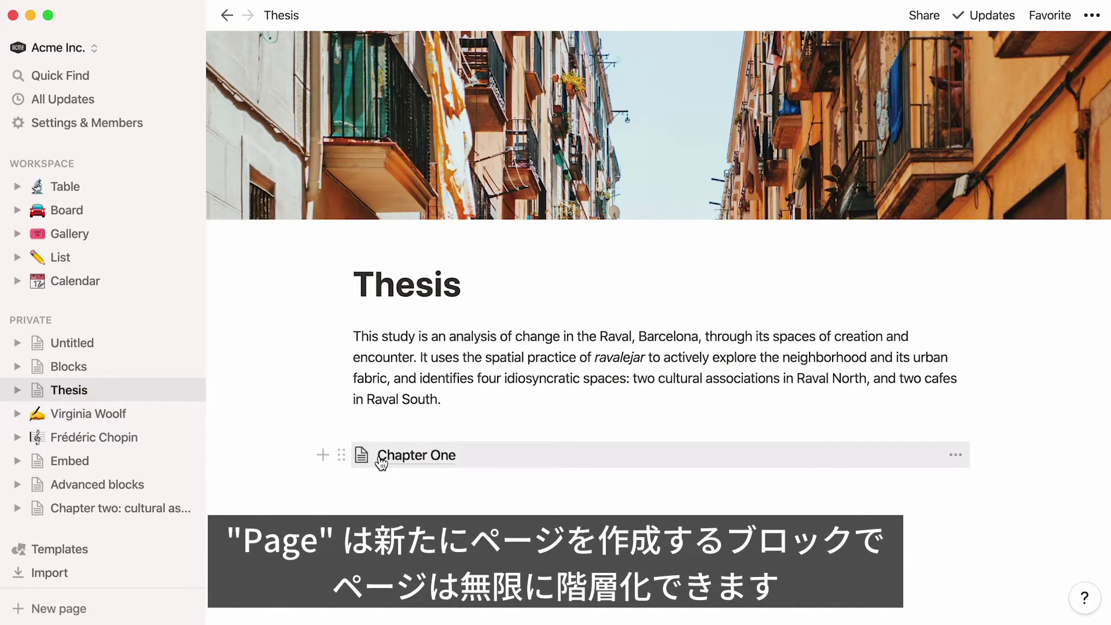
left_click(379, 457)
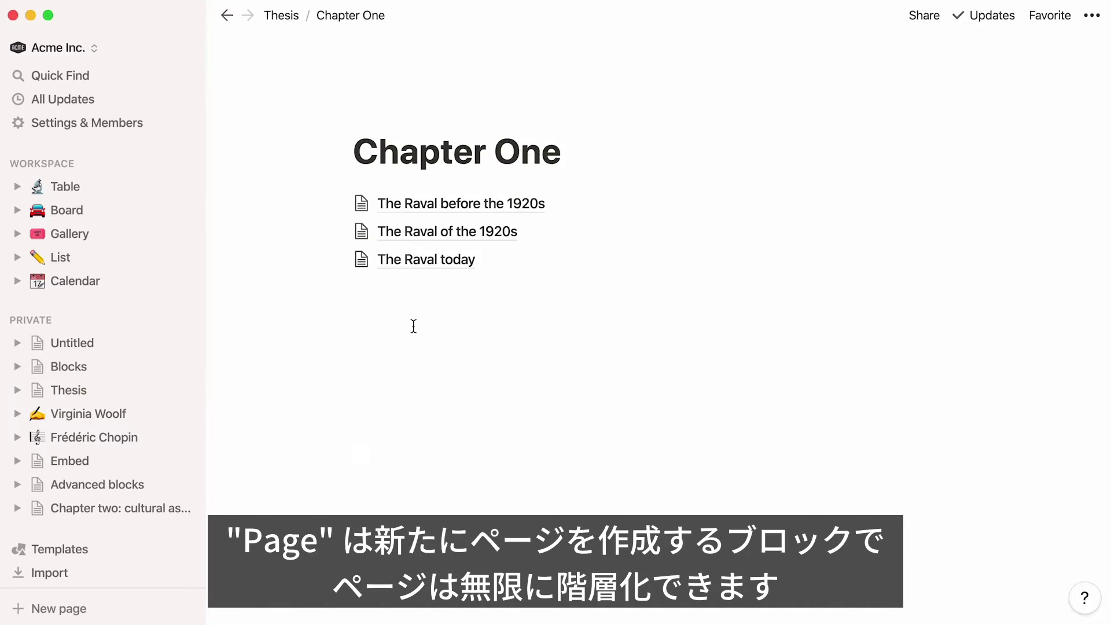
left_click(426, 262)
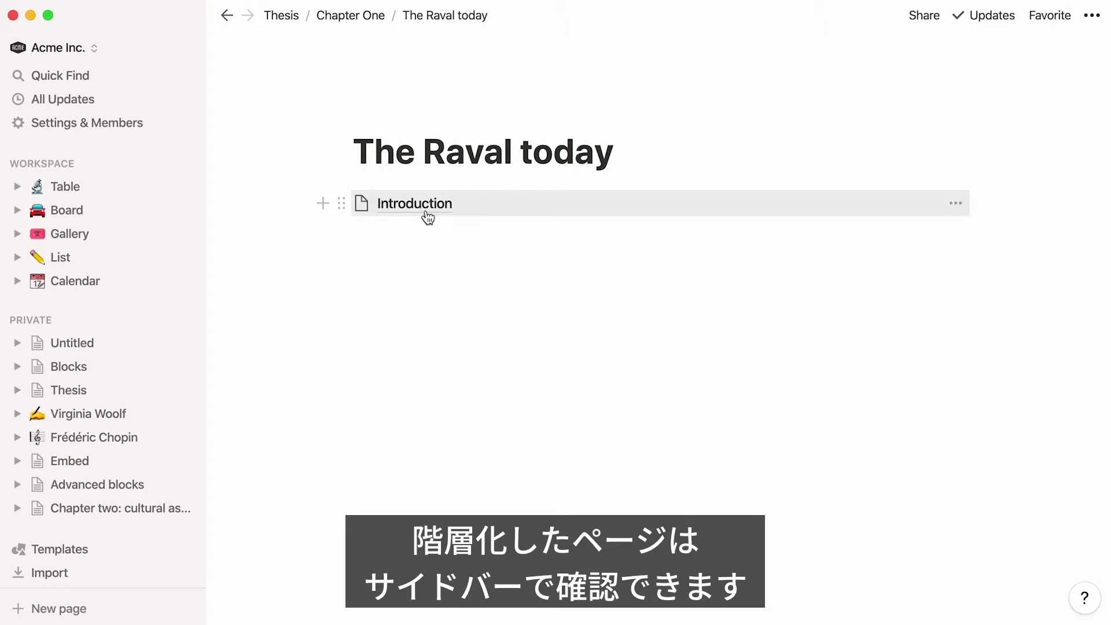
Expand and collapse the Thesis and Chapter One pages in the sidebar, then return to Thesis.
left_click(18, 391)
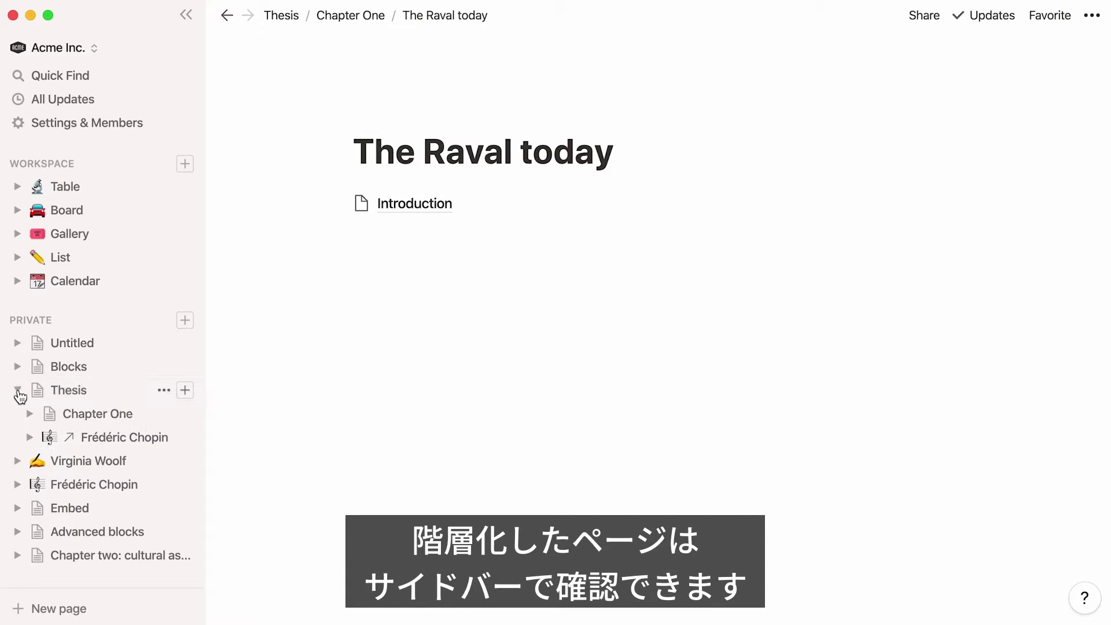
left_click(29, 414)
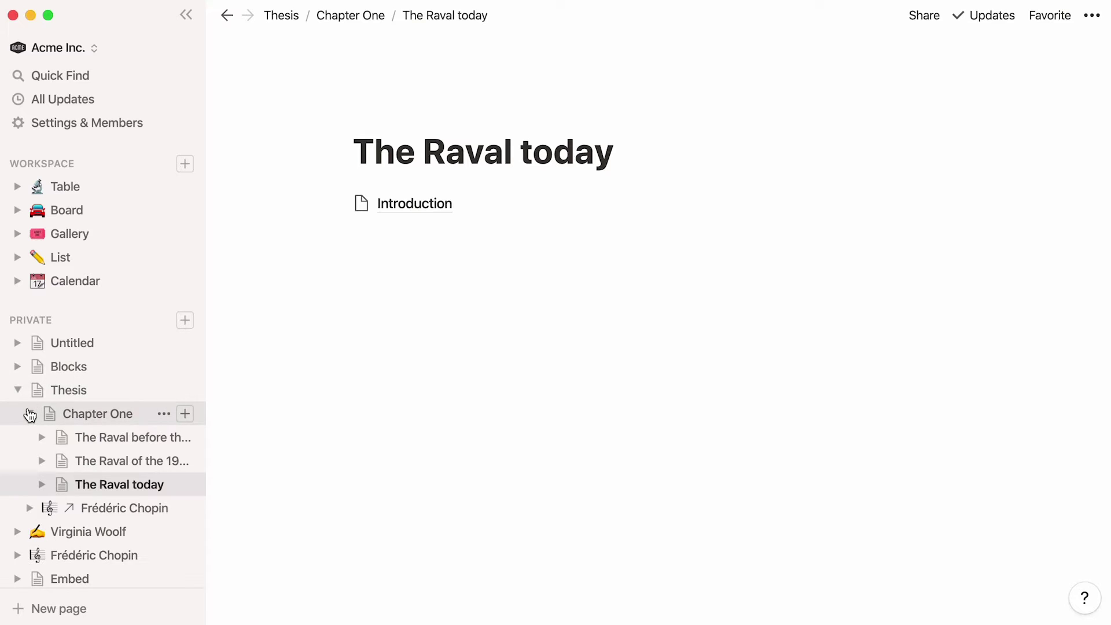
left_click(29, 414)
left_click(18, 390)
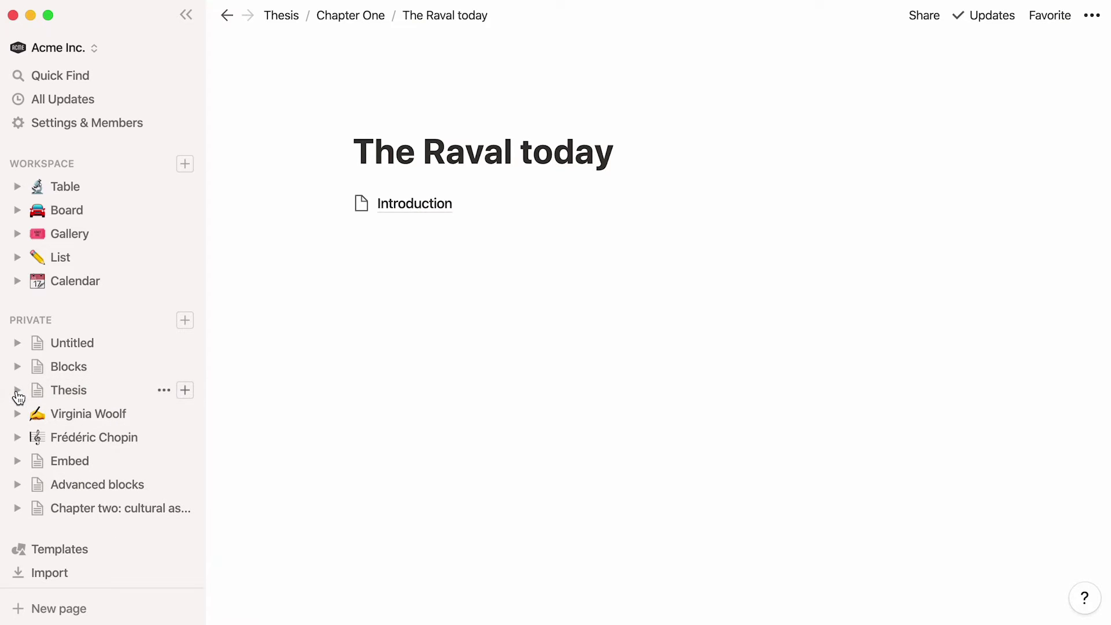
left_click(107, 391)
left_click(359, 511)
Add interview and Municipal Archives photo to-dos, leaving only the interview checked off.
type("/")
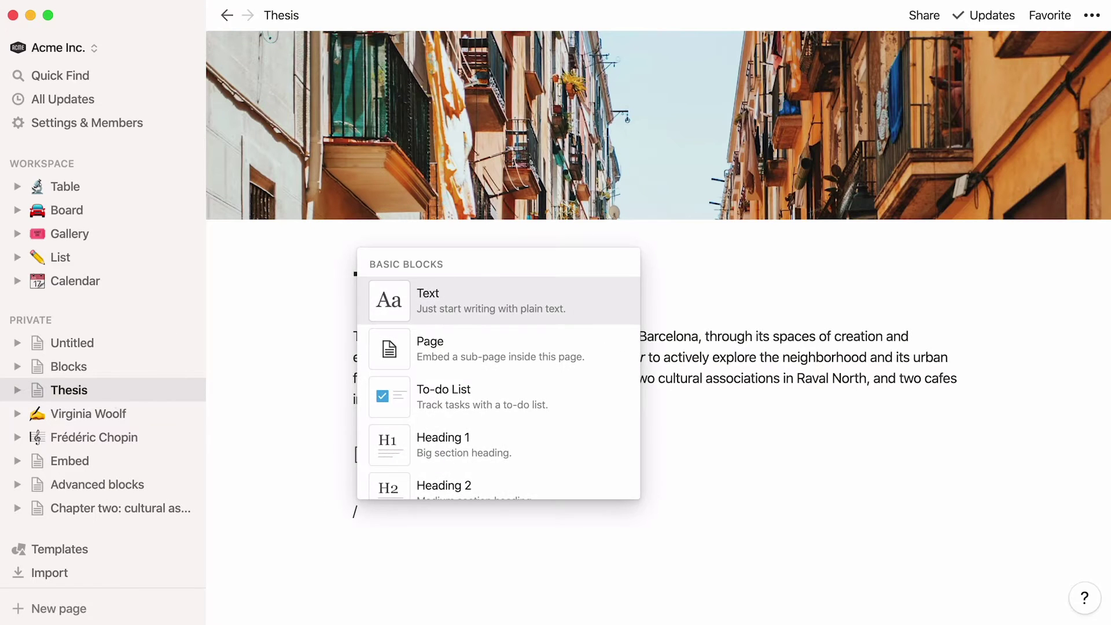
key("Down")
key("Down")
key("Return")
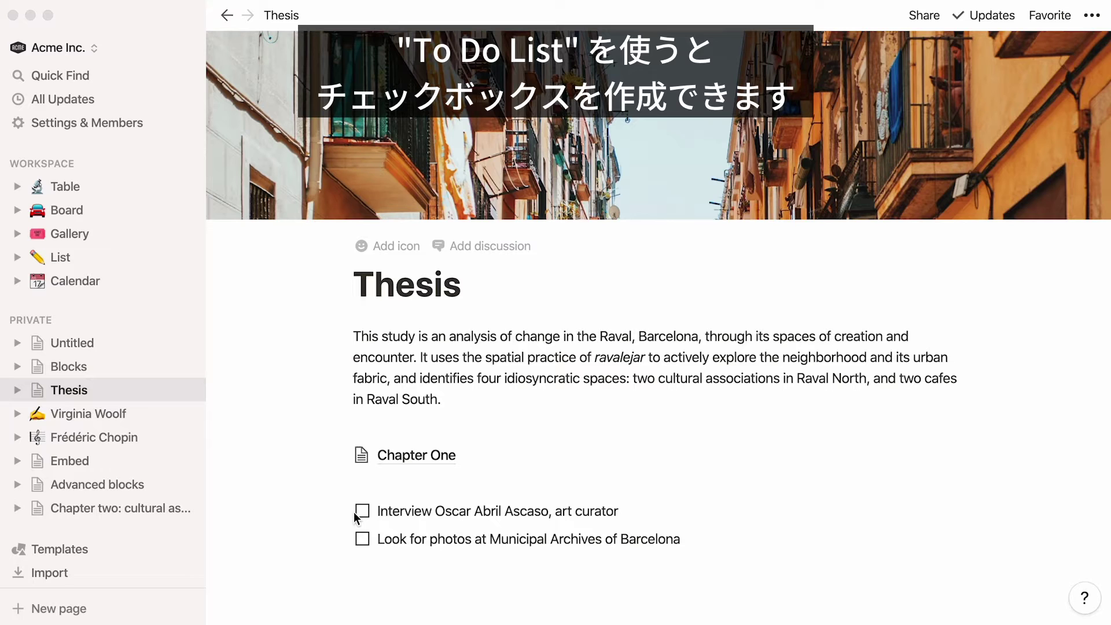
left_click(362, 511)
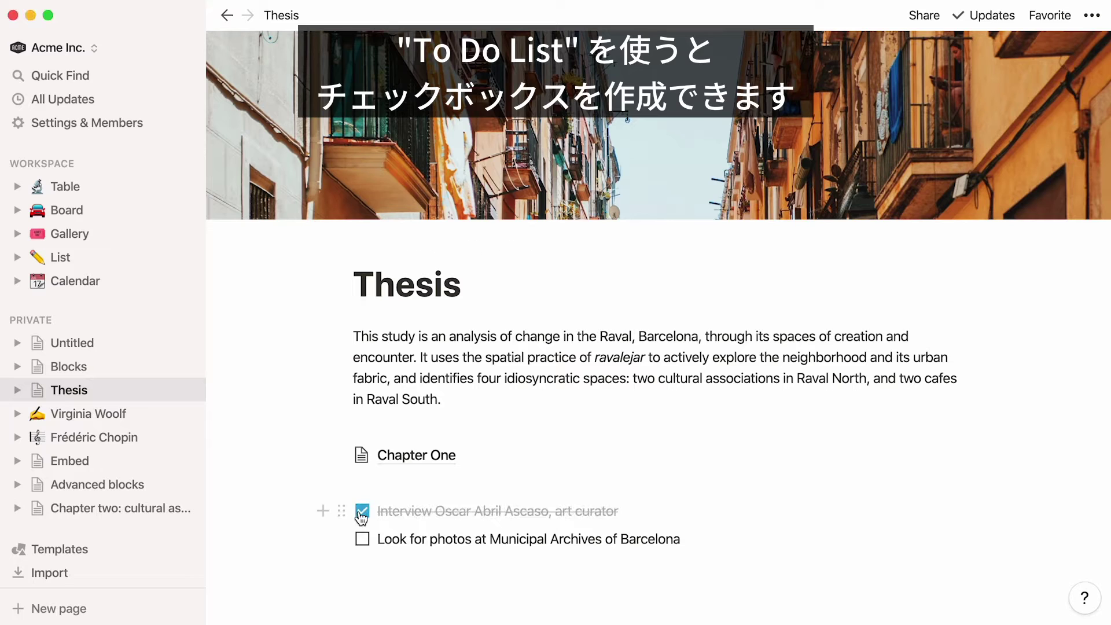
left_click(362, 539)
left_click(363, 539)
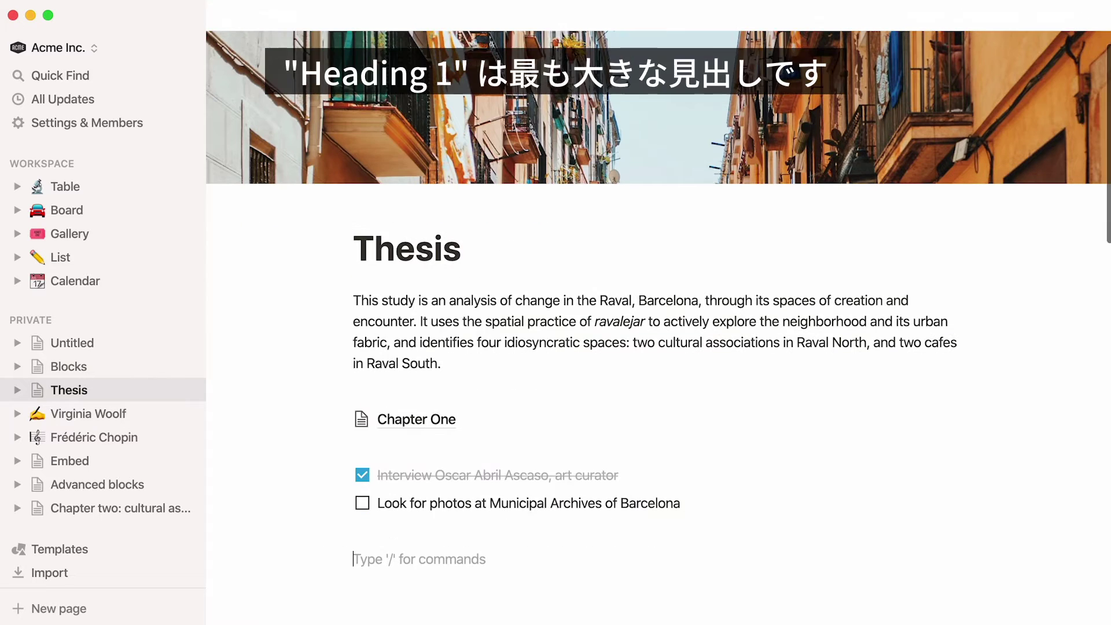
type("/")
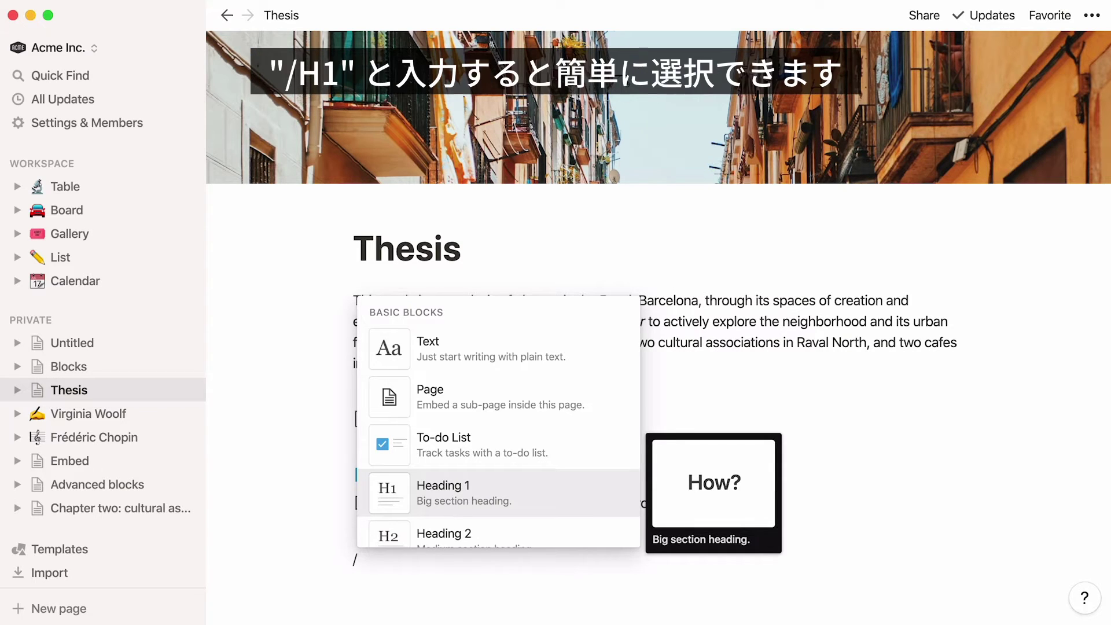
type("h1")
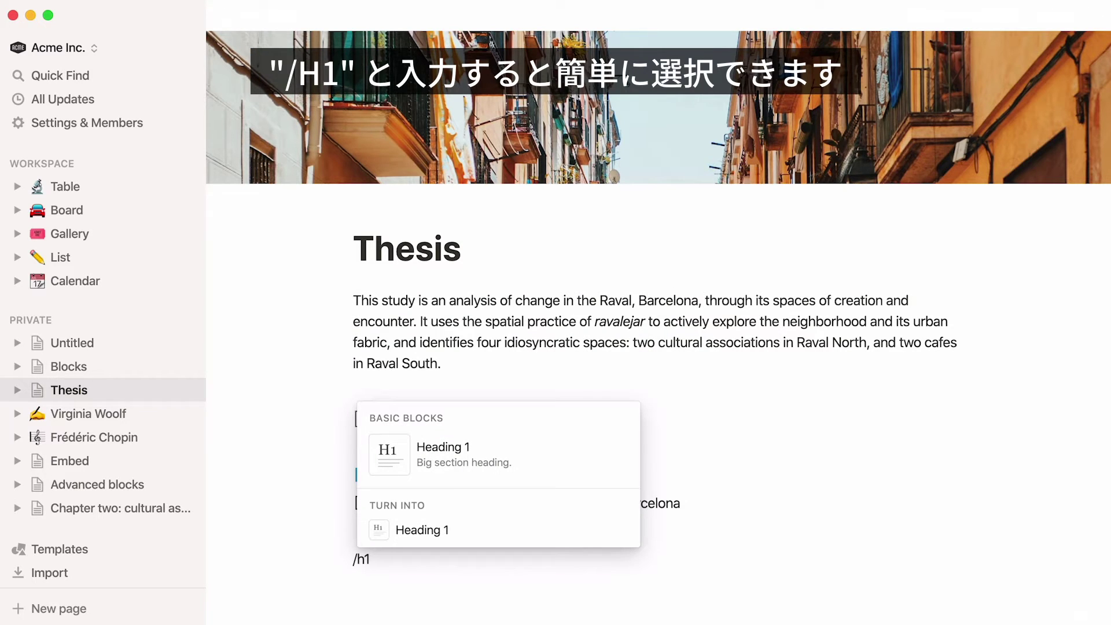
Add the Heading 1 'Research methods' and the Heading 2 'Identification of four case studies'.
key("Return")
type("Research methods")
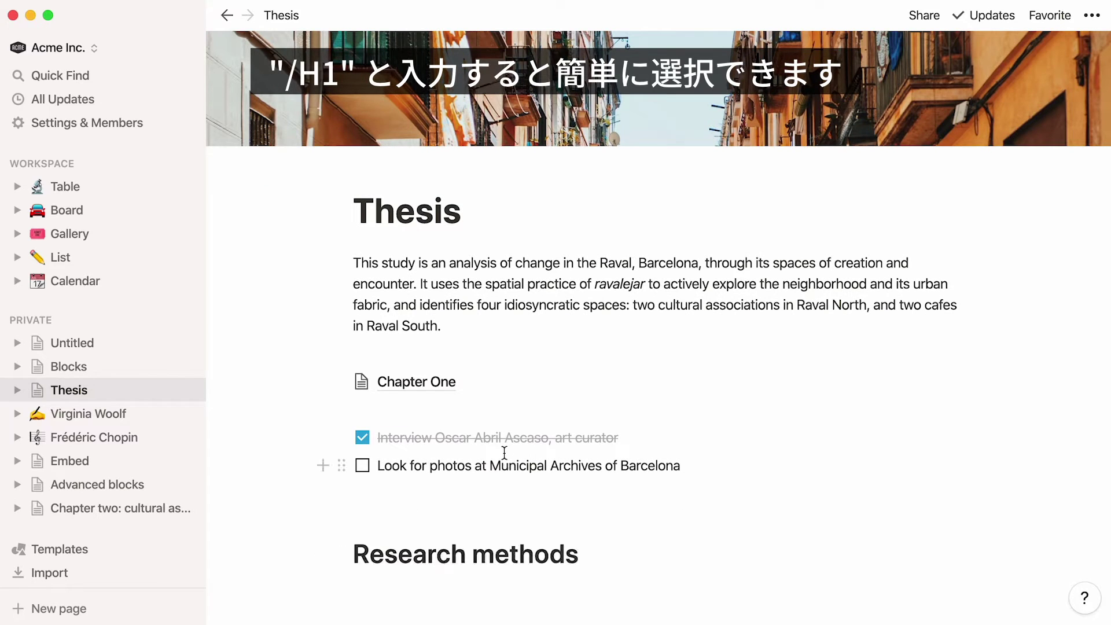
key("Return")
type("/")
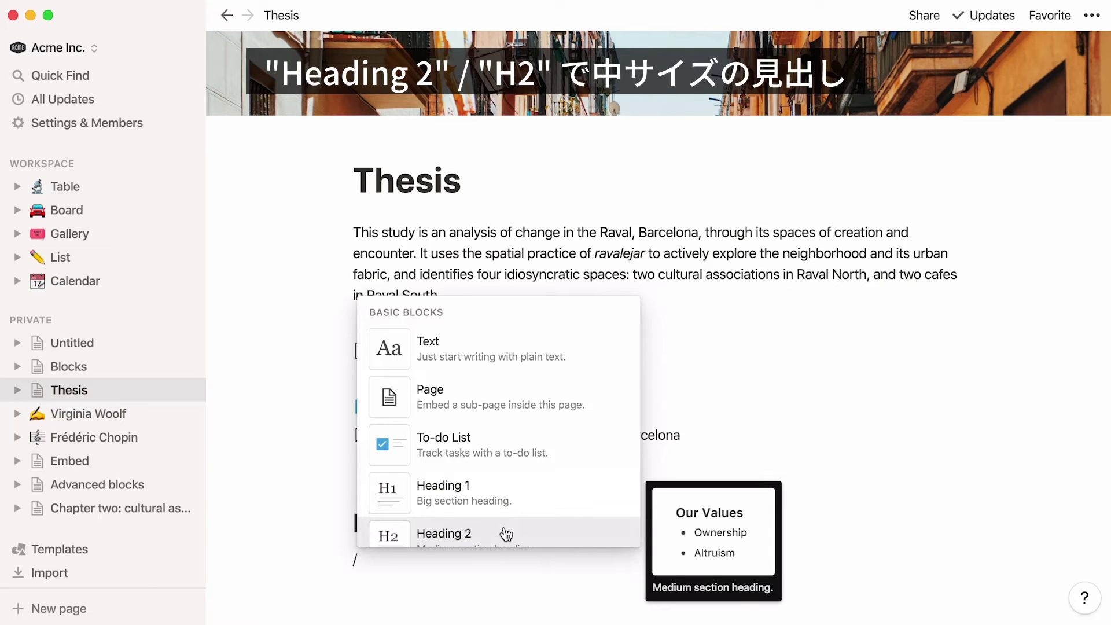
type("h2")
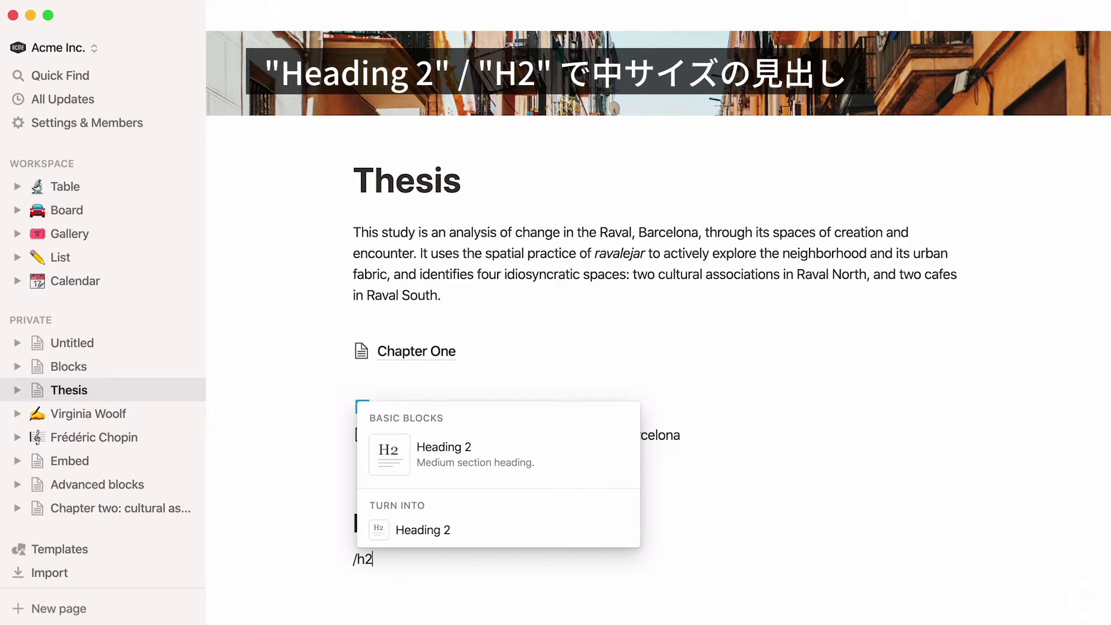
left_click(534, 469)
type("Identification of four case studies")
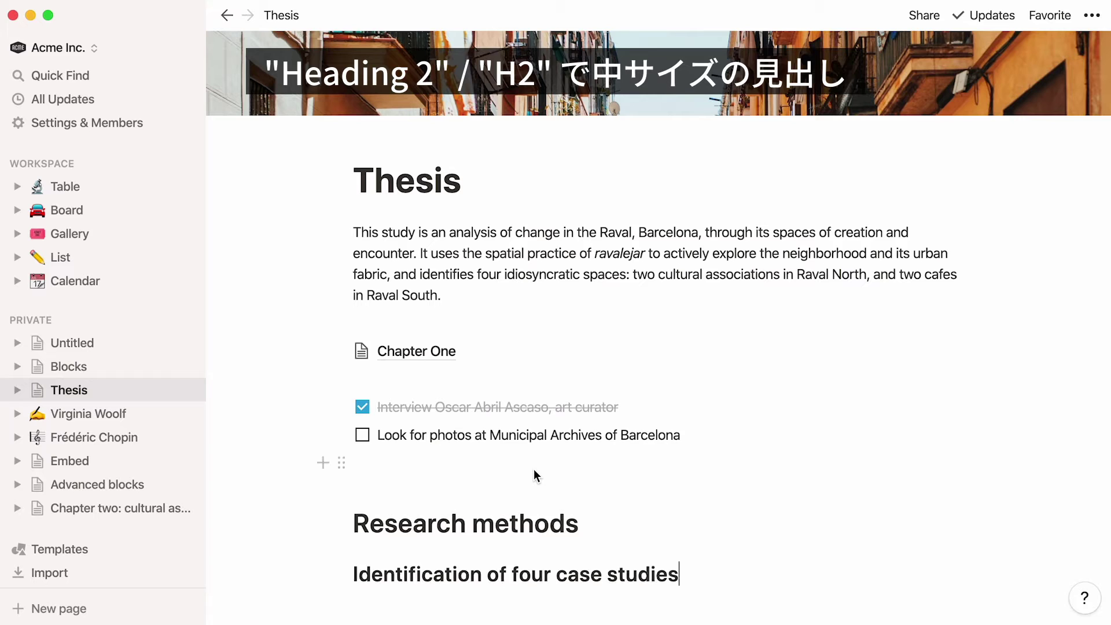
key("Return")
Add the Heading 3 'Acknowledgements' below them.
type("/")
scroll(581, 449, "down", 2)
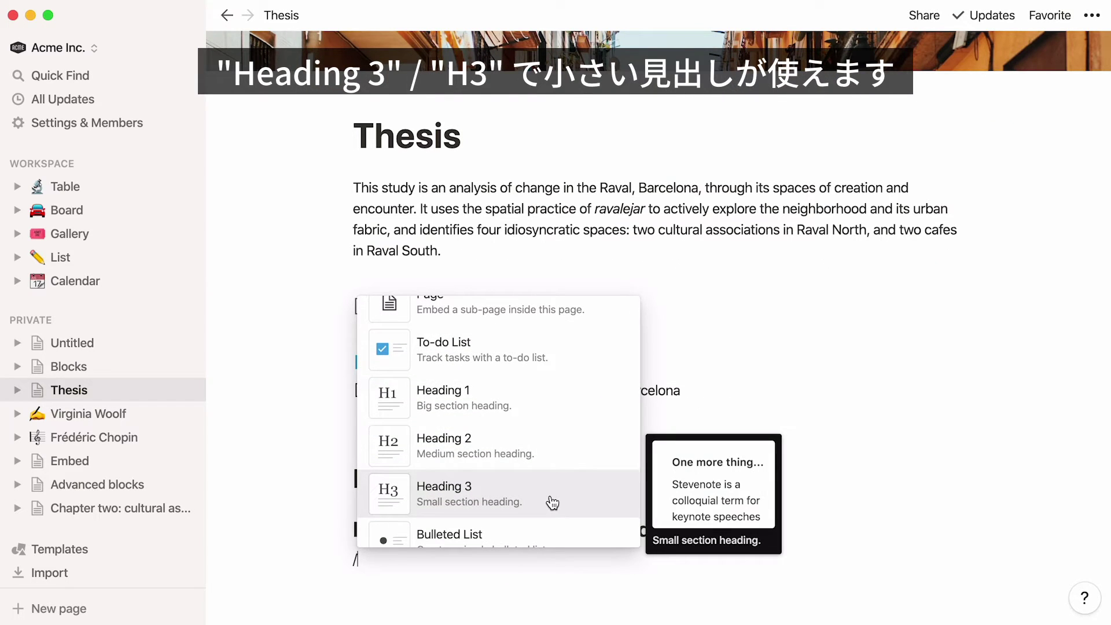
type("h3")
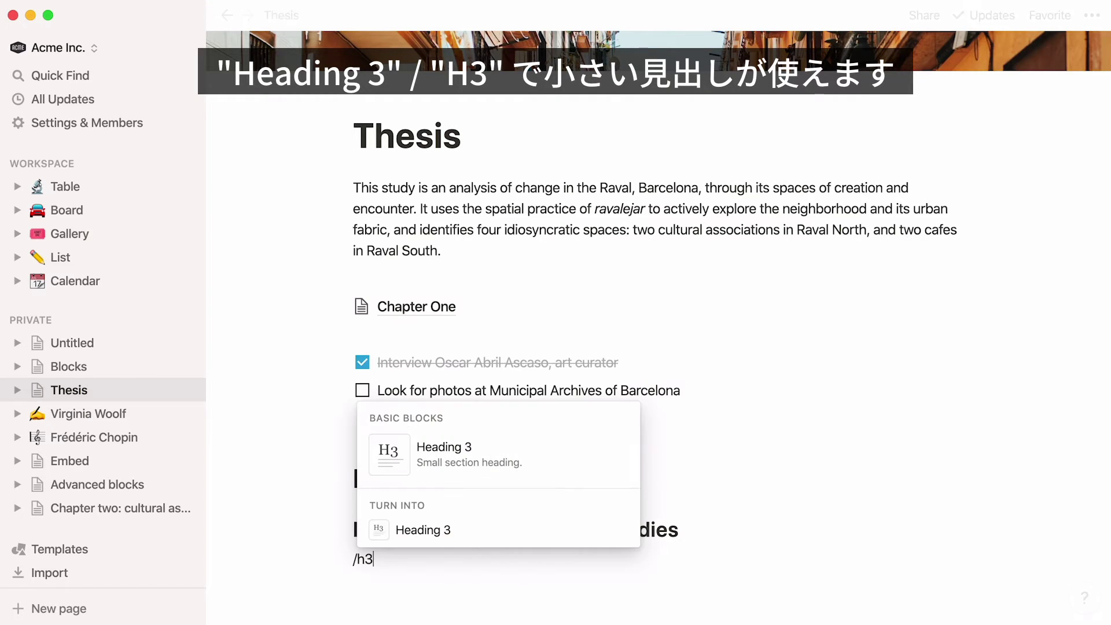
left_click(571, 469)
type("Acknowledgements")
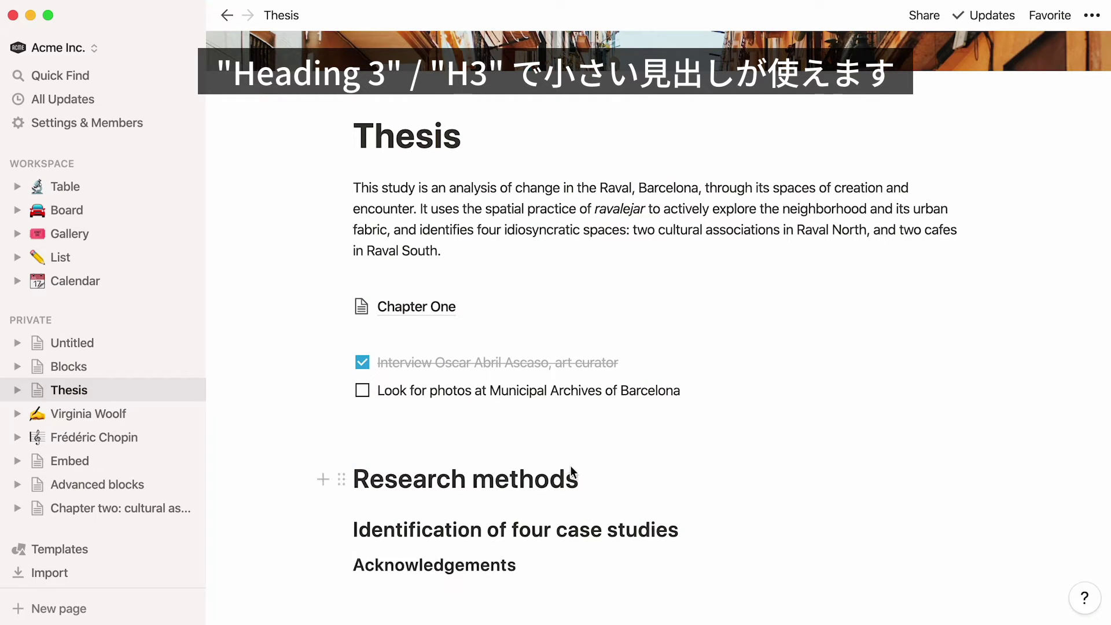
key("Return")
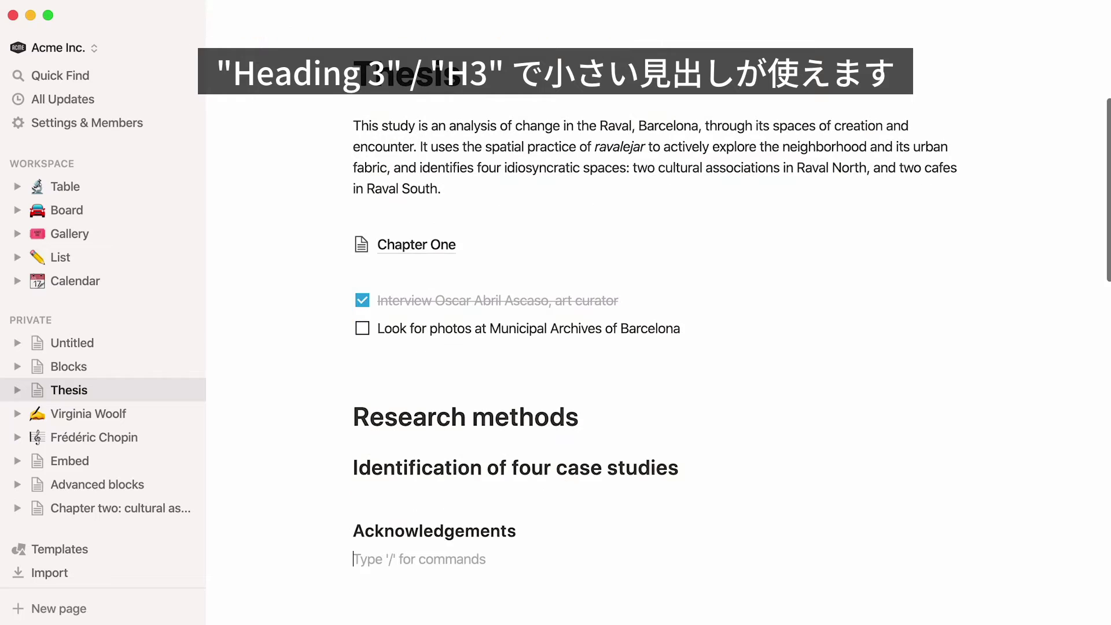
type("/")
scroll(582, 467, "down", 3)
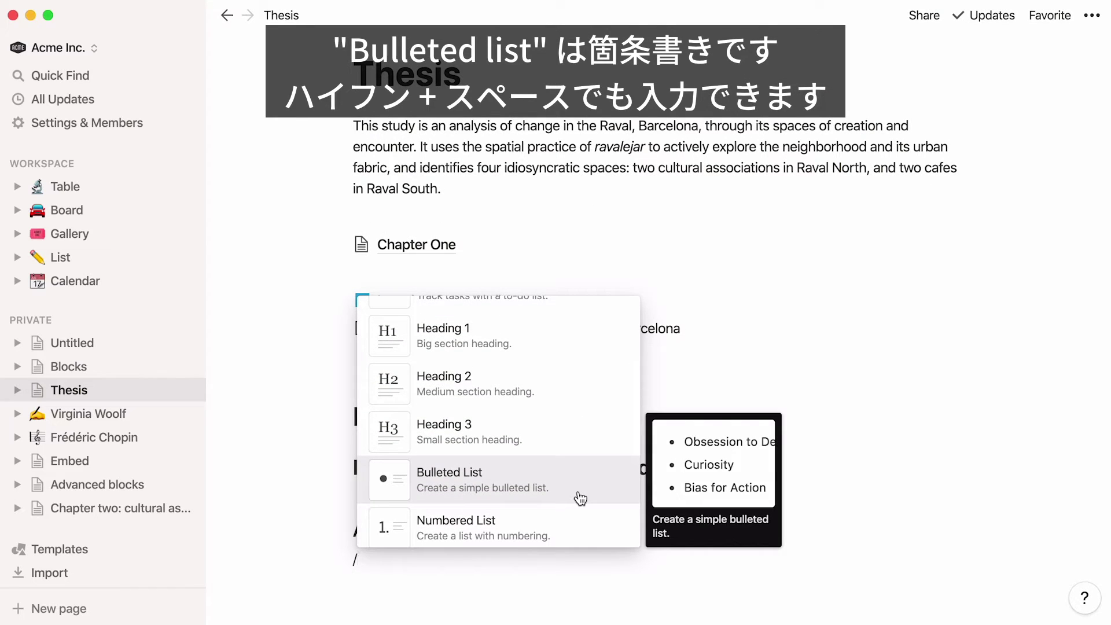
Enter three acknowledged names as bulleted items under Acknowledgements.
key("BackSpace")
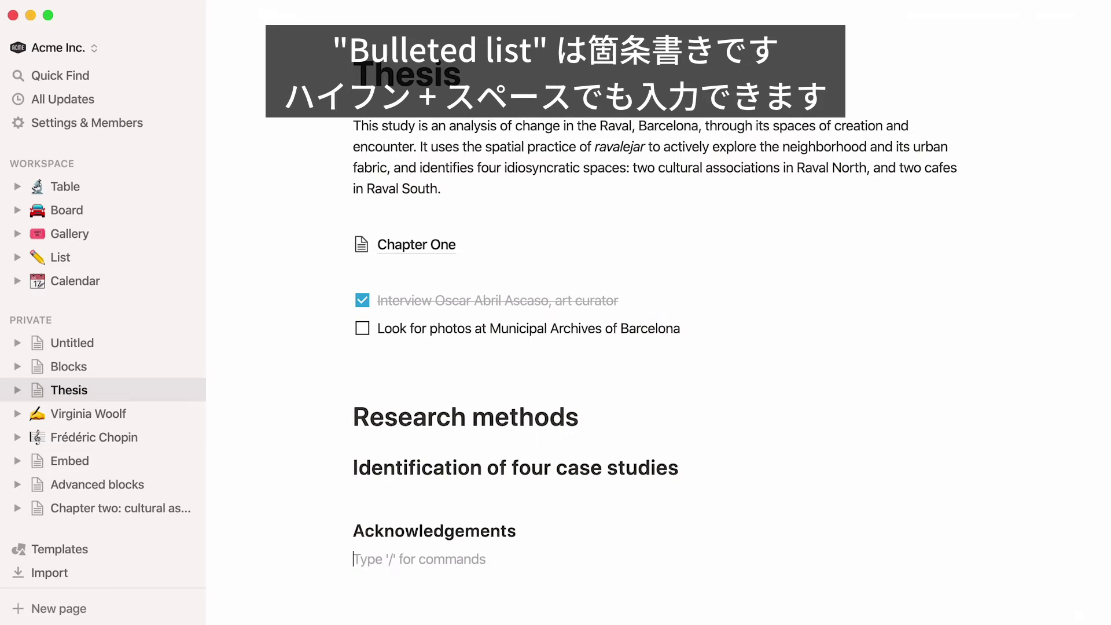
type("-Pou")
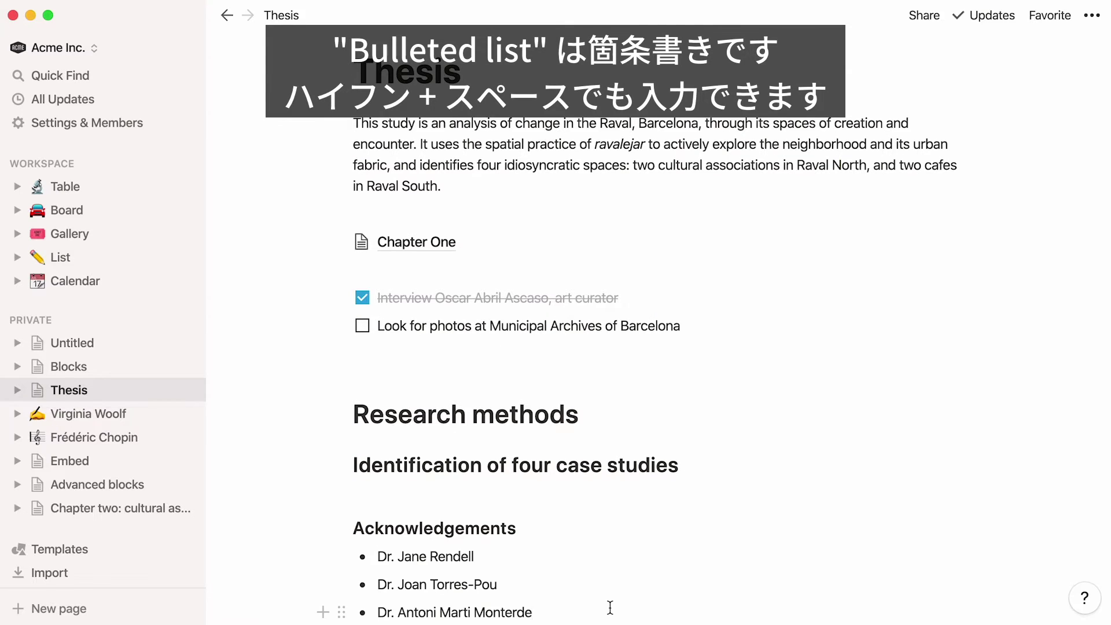
key("Return")
key("Return")
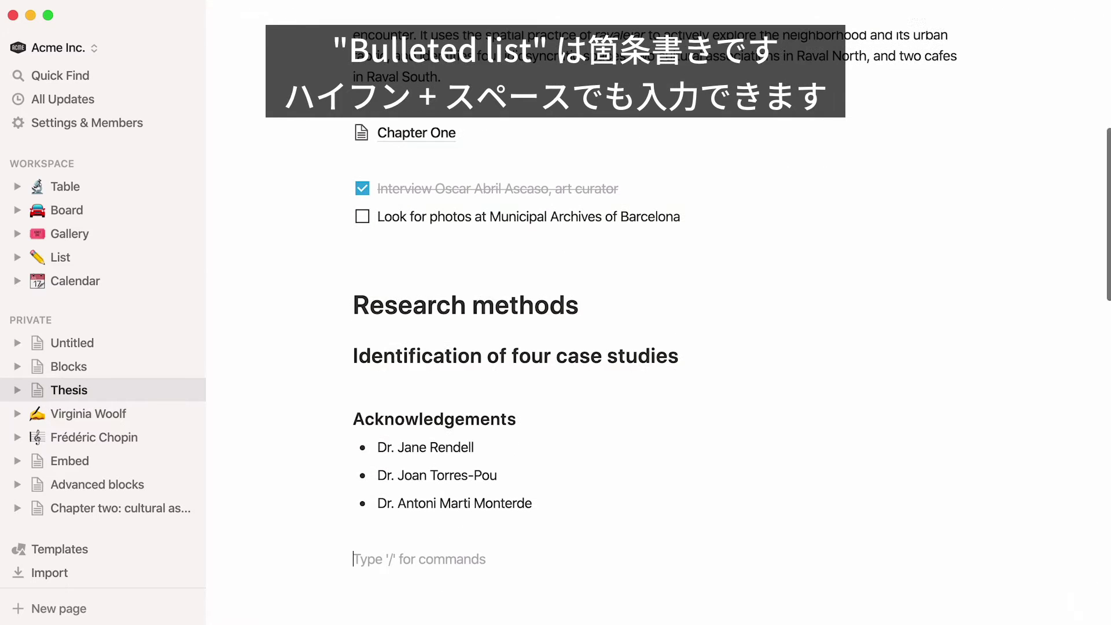
Add a three-item numbered list of figure captions below the bullets.
type("/")
scroll(570, 542, "down", 3)
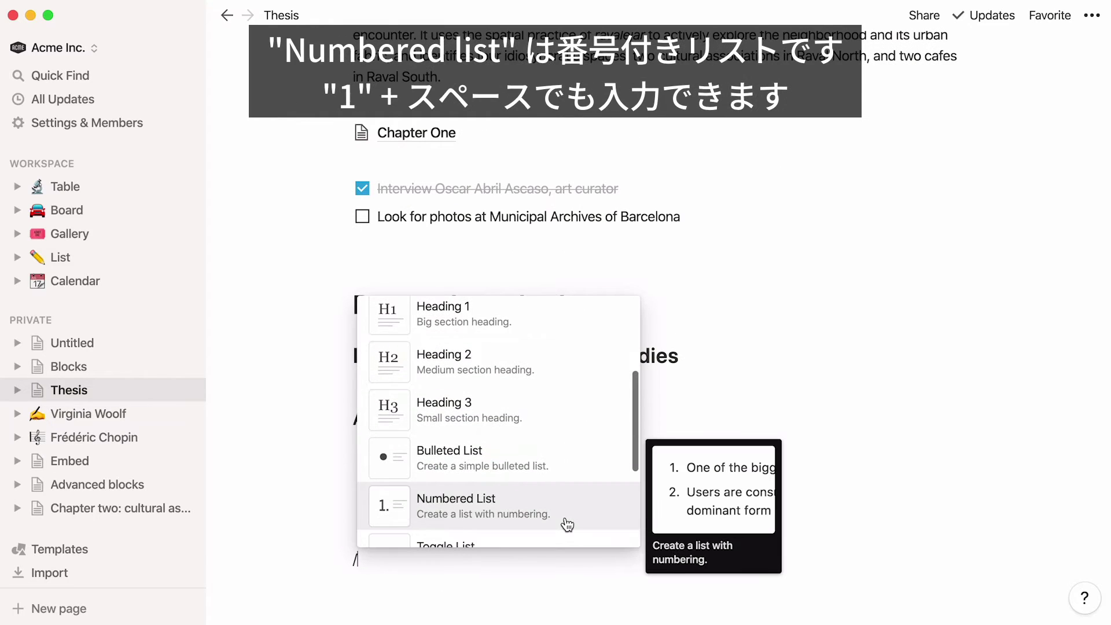
left_click(567, 524)
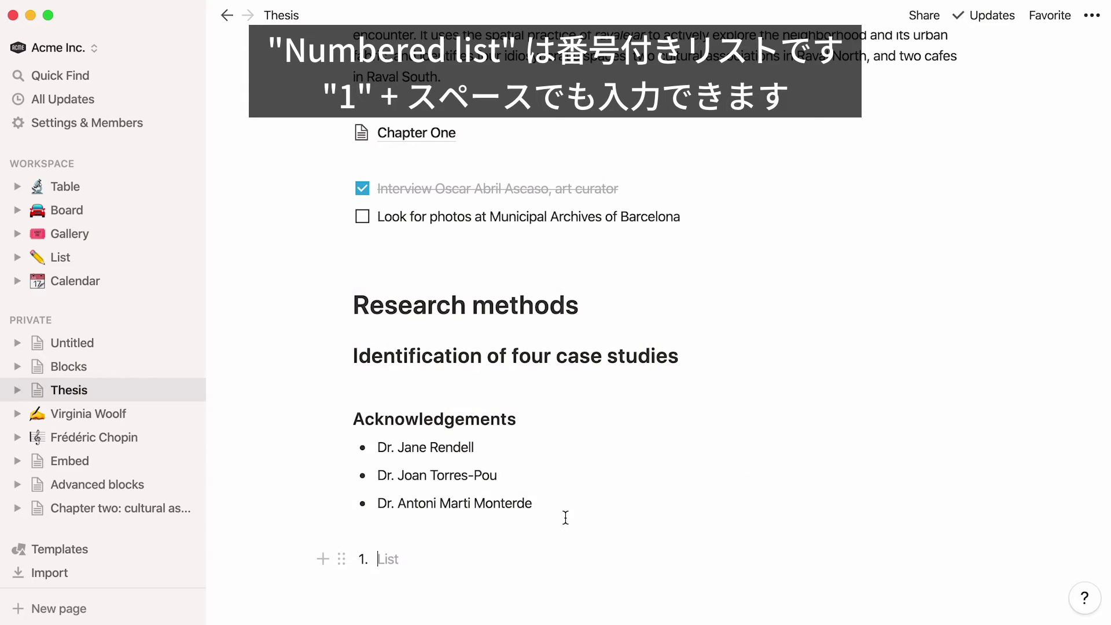
key("BackSpace")
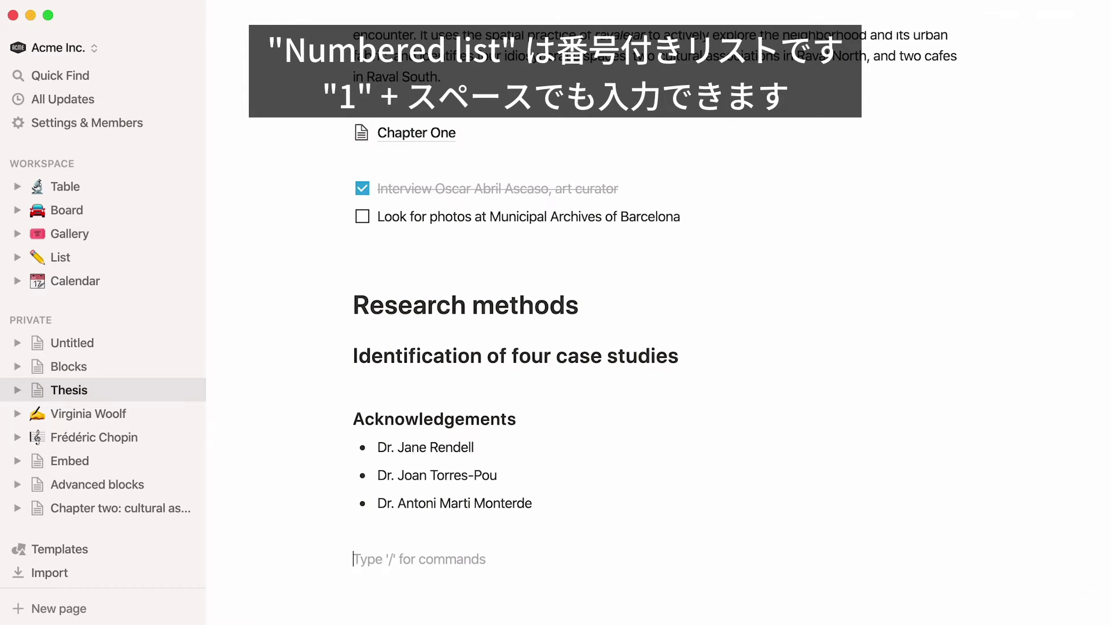
type("1.")
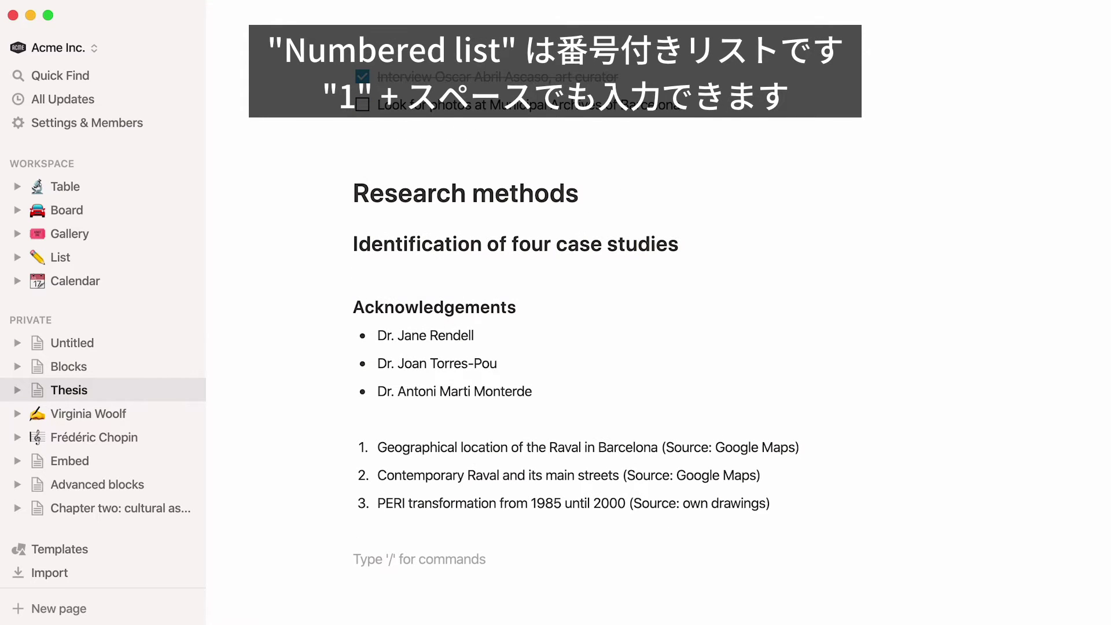
type("/")
scroll(555, 521, "down", 5)
Create the toggle 'Parenthesis on interdisciplinarity' holding the interdisciplinarity paragraph, then collapse it.
left_click(553, 499)
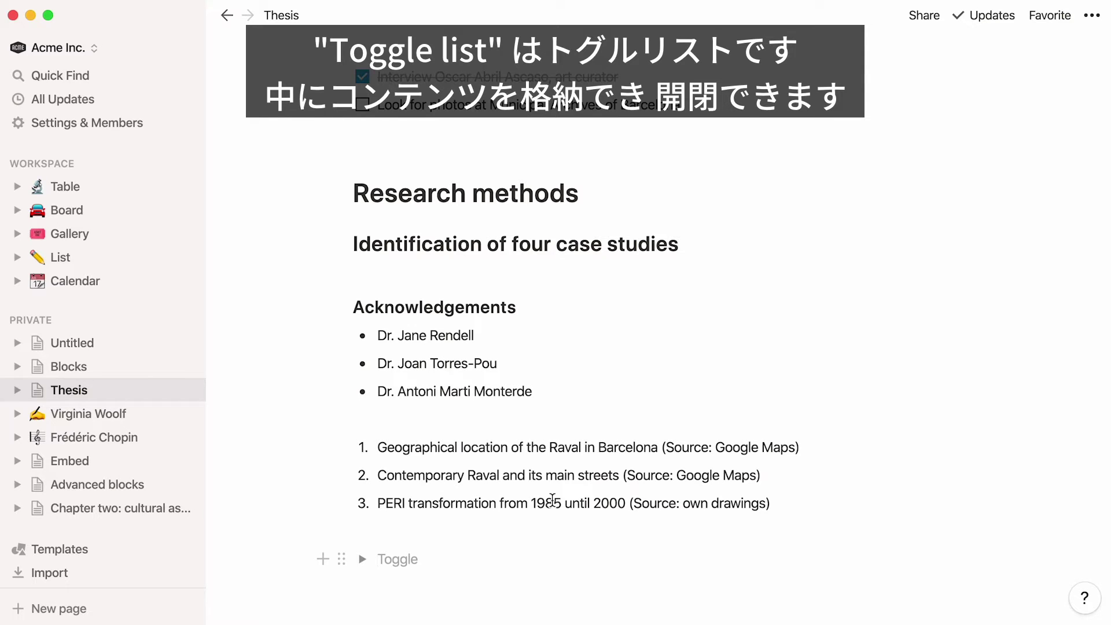
type("Parenthesis on interdisciplinarity")
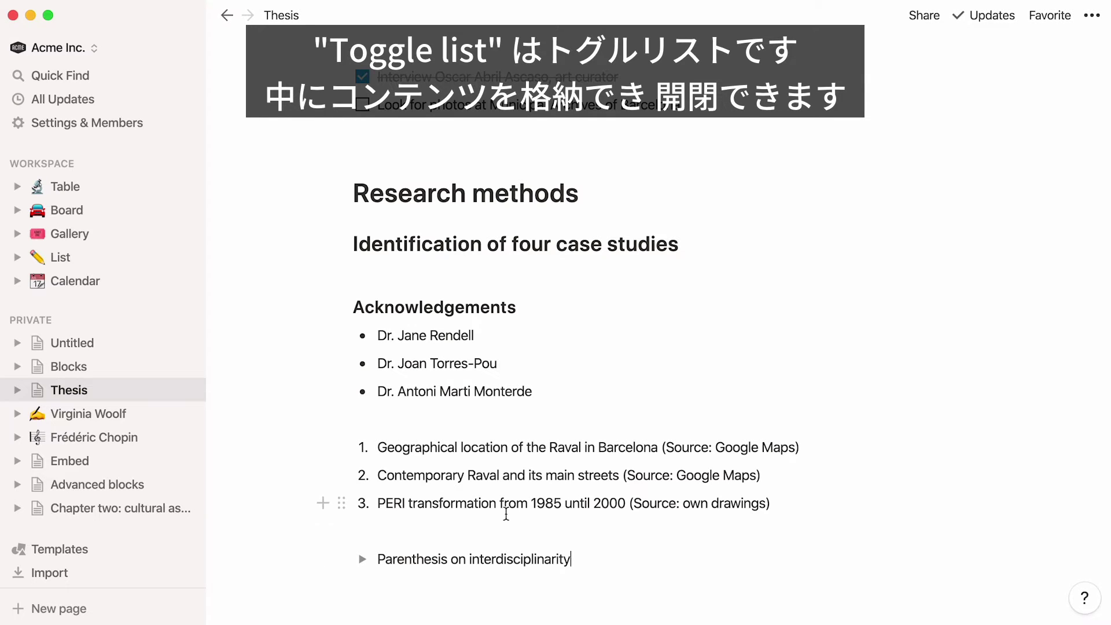
left_click(361, 559)
left_click(393, 587)
type("While the methods I used for this dissertation are inspired from many different disciplines such as literature, architecture, and anthropology, they are used to draw conclusions which will serve geographical concerns: the qualities of creation and encounter in different spaces of the Raval at different moments in time. It is in that sense that I consider my research both geographical and interdisciplinary.")
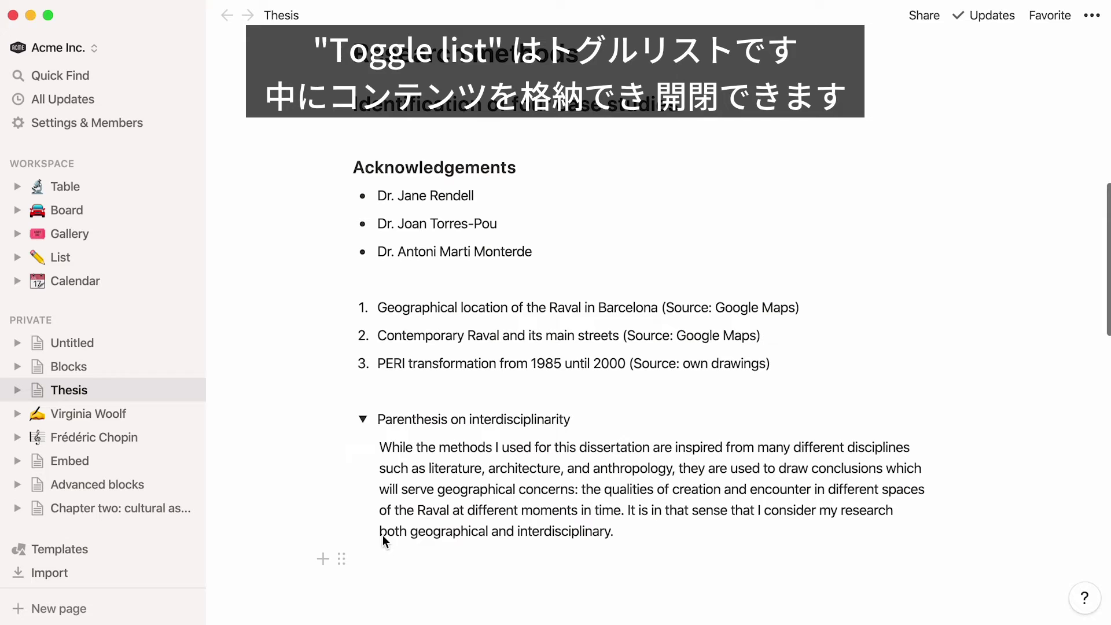
left_click(362, 419)
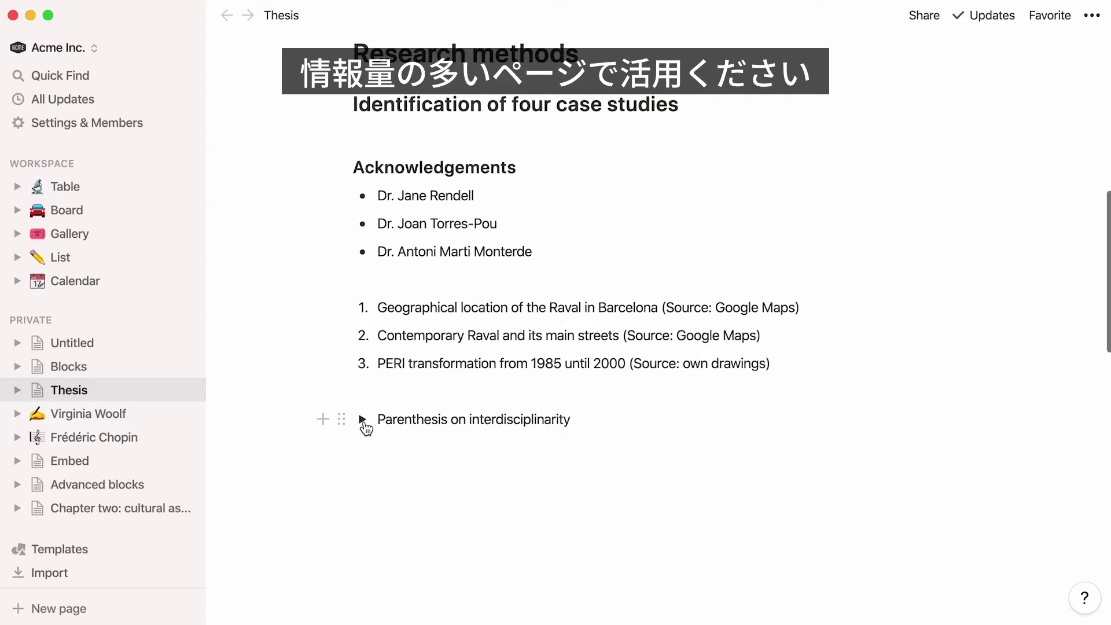
Try the '>' toggle shortcut on the line below, then revert it to plain text.
left_click(365, 450)
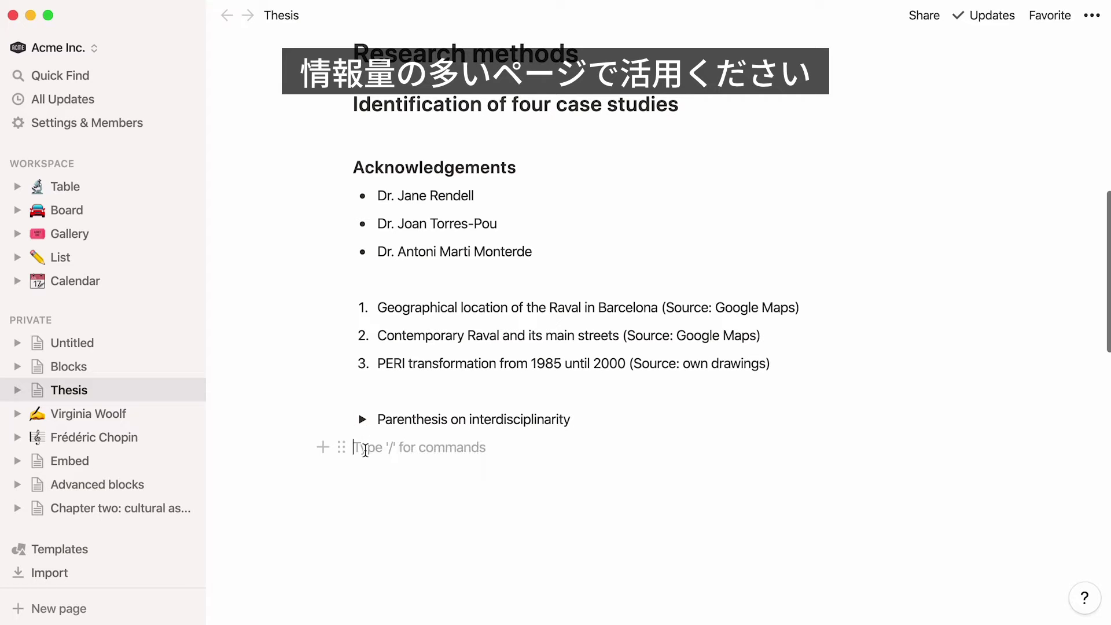
type(">")
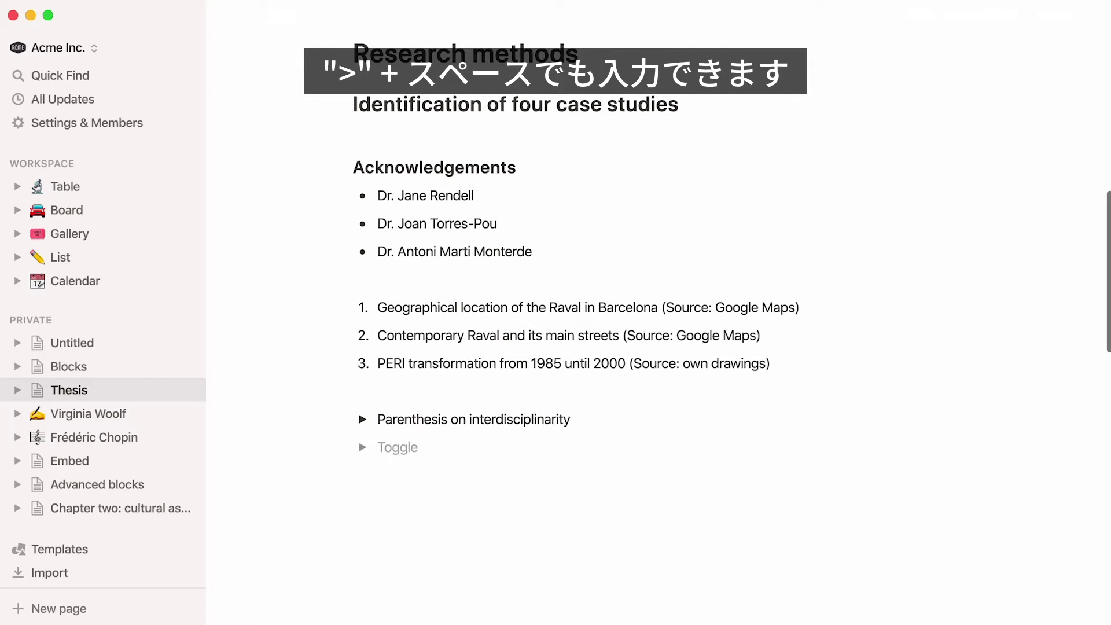
key("BackSpace")
key("Return")
Add a quote block reading 'I do not explain, I explore.' with its author.
type("/")
scroll(377, 428, "down", 4)
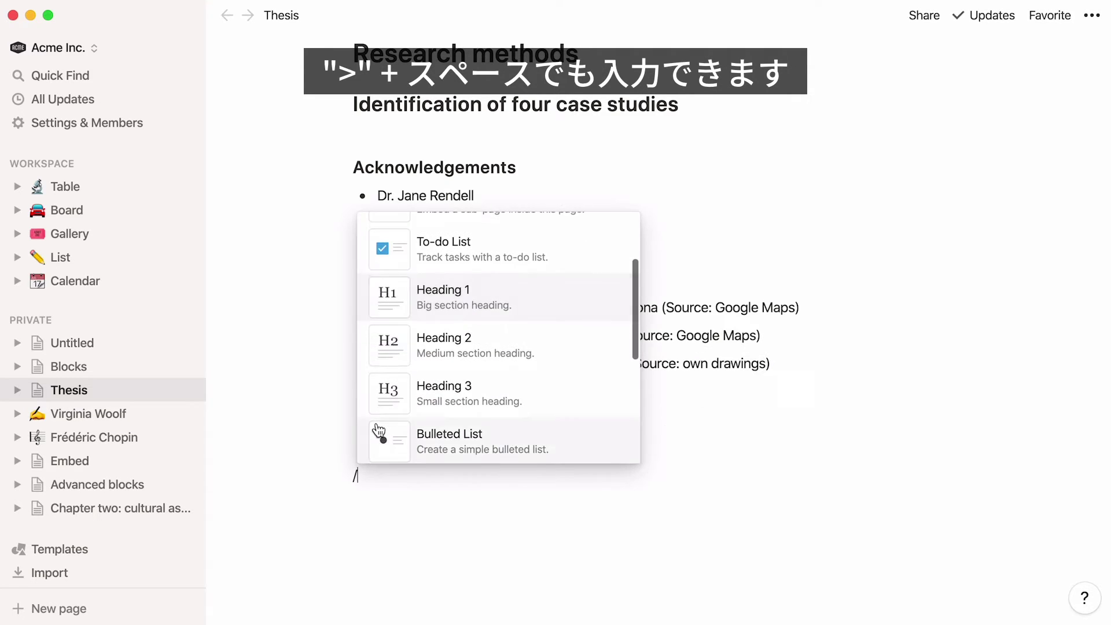
left_click(380, 445)
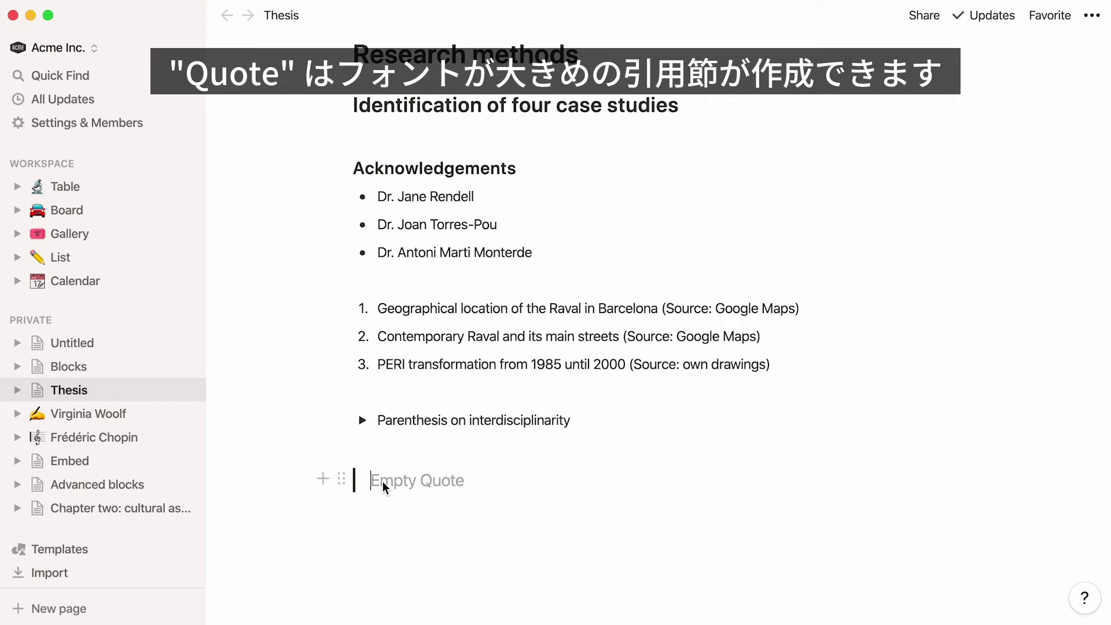
type("I do not explain, I explore. Marshall McLuhan")
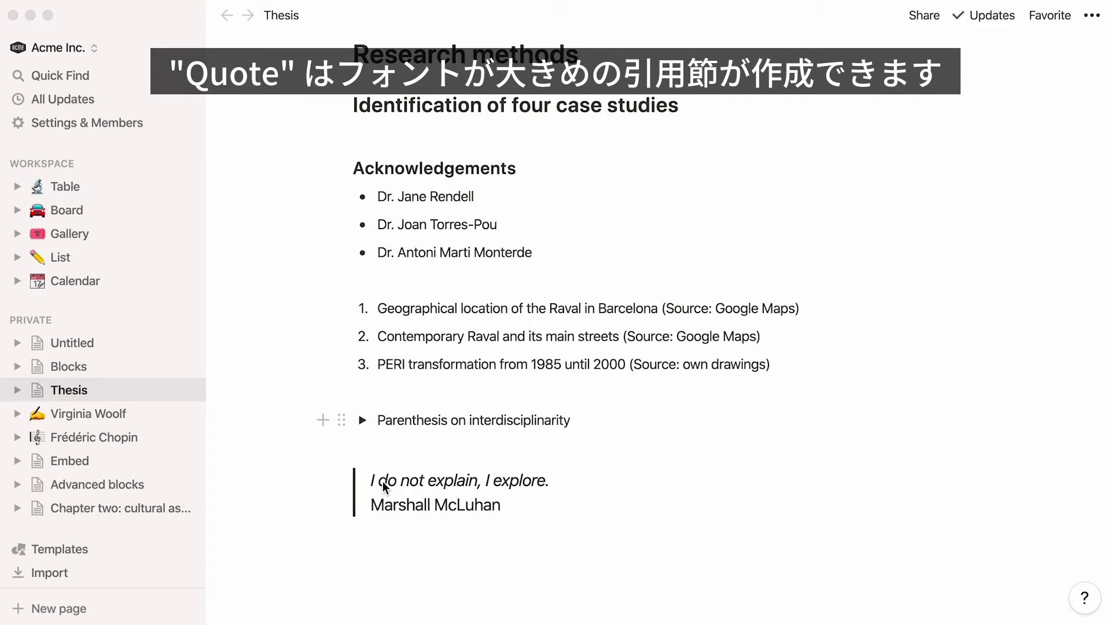
Insert a divider below the quote, delete it, and recreate it by typing ---.
left_click(352, 512)
key("Return")
type("/")
scroll(363, 523, "down", 3)
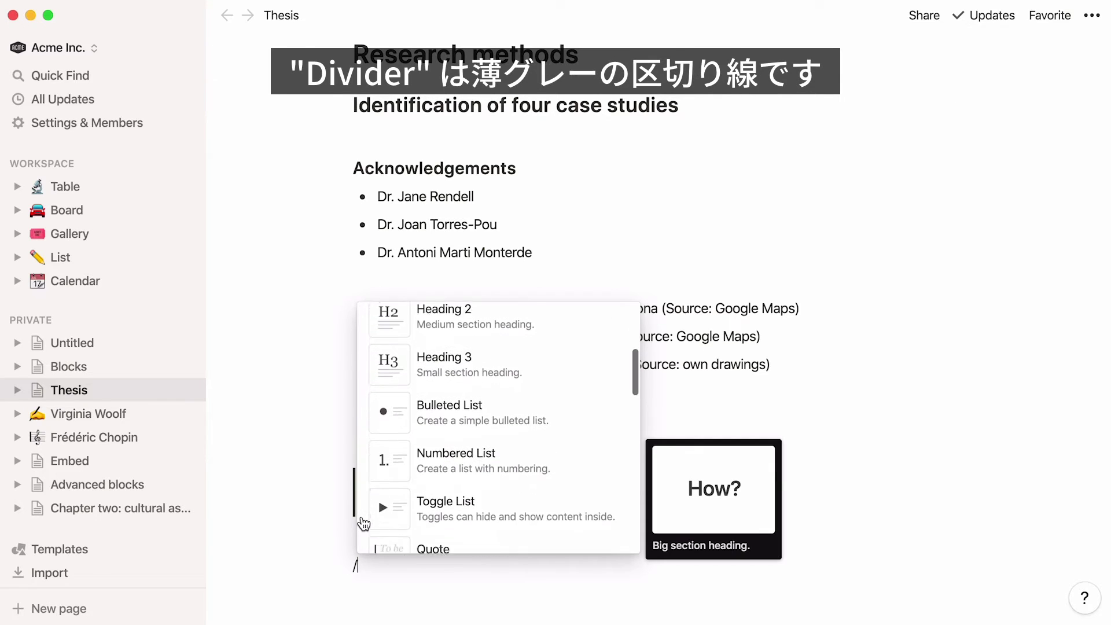
left_click(361, 519)
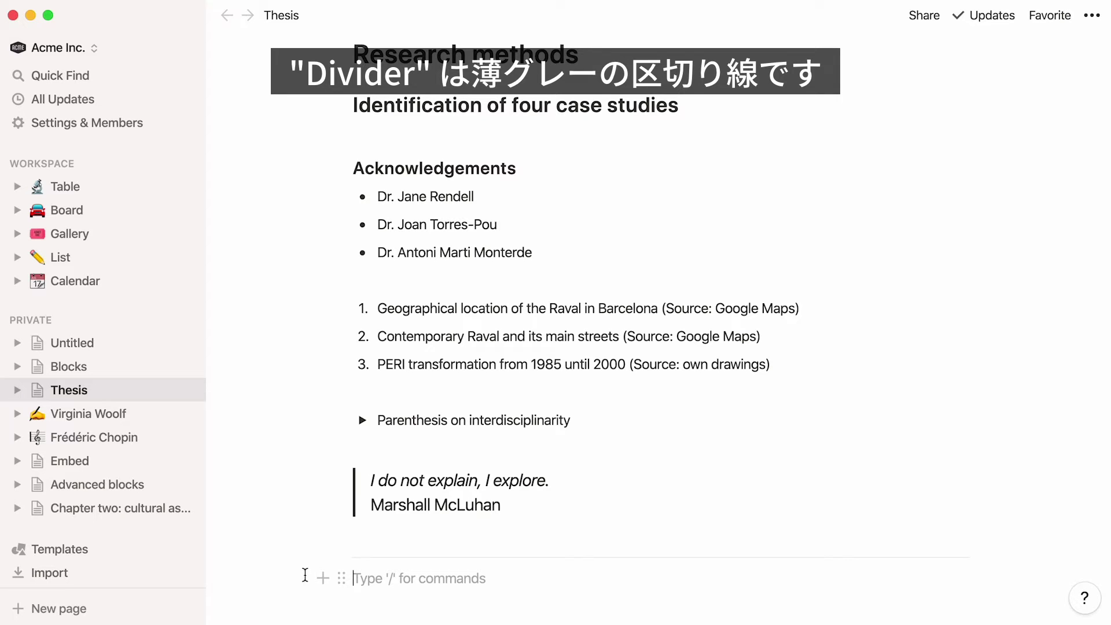
left_click(340, 557)
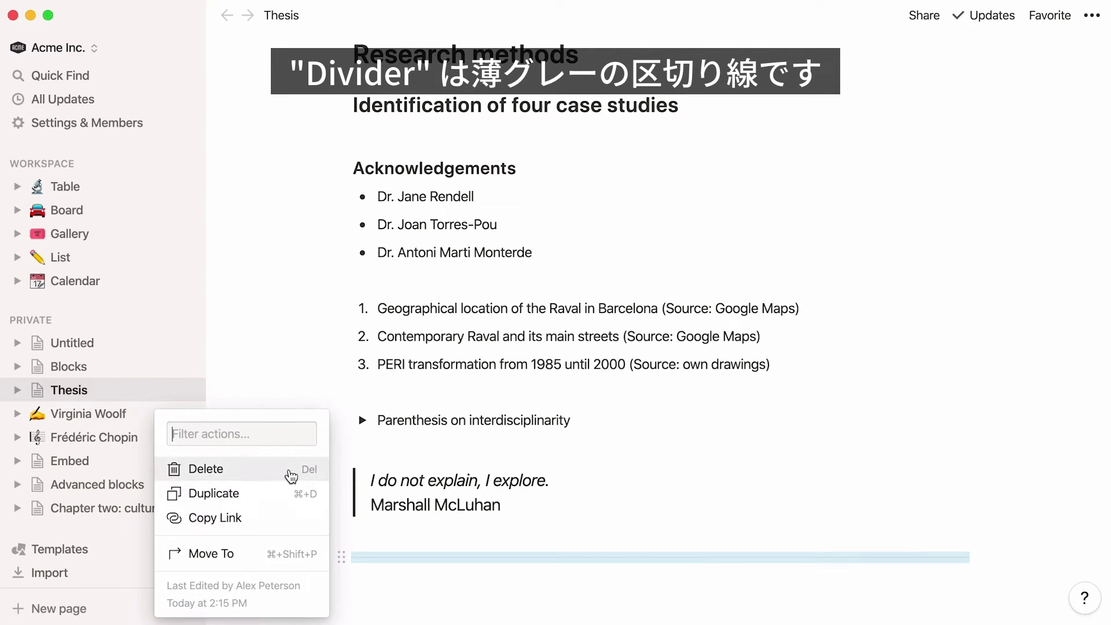
left_click(291, 469)
left_click(354, 560)
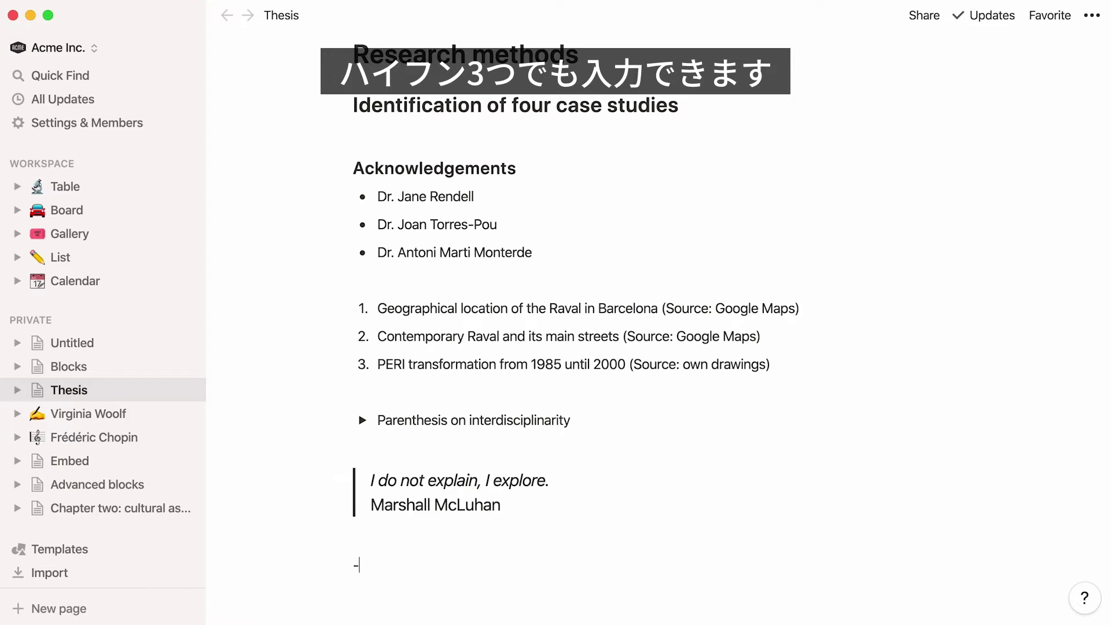
type("---")
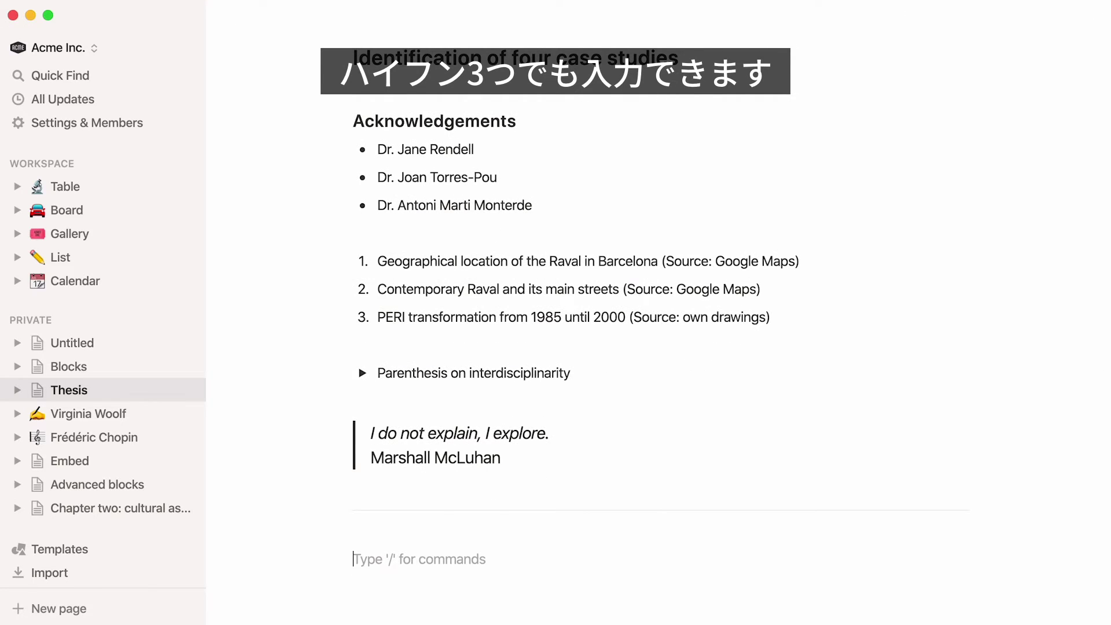
type("/")
Insert a Link To Page block pointing to Virginia Woolf beneath the divider.
scroll(376, 521, "down", 6)
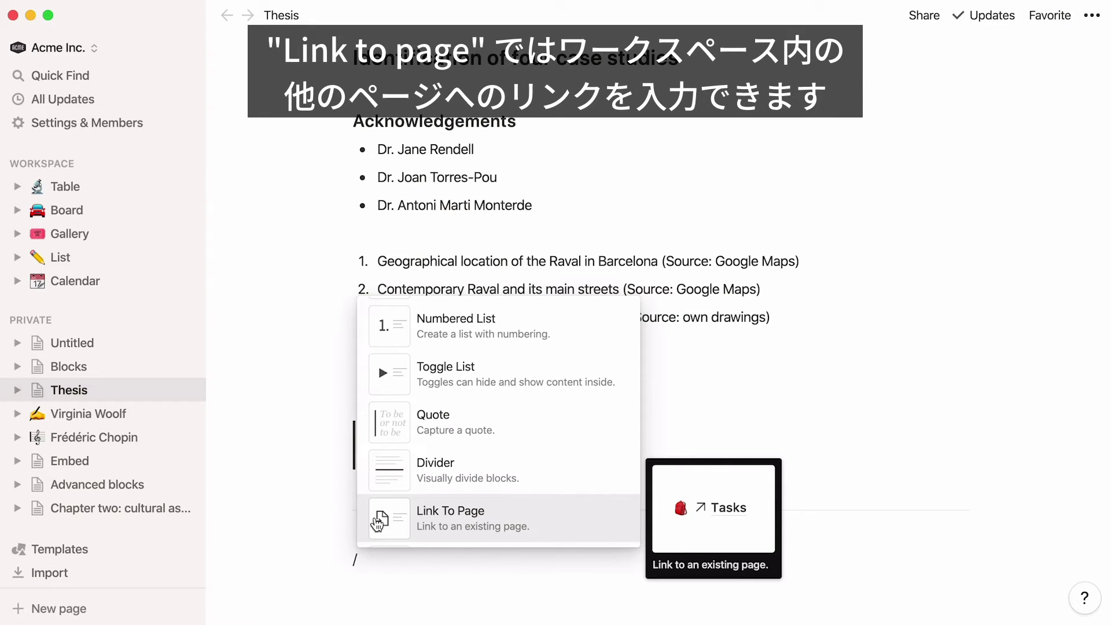
left_click(377, 523)
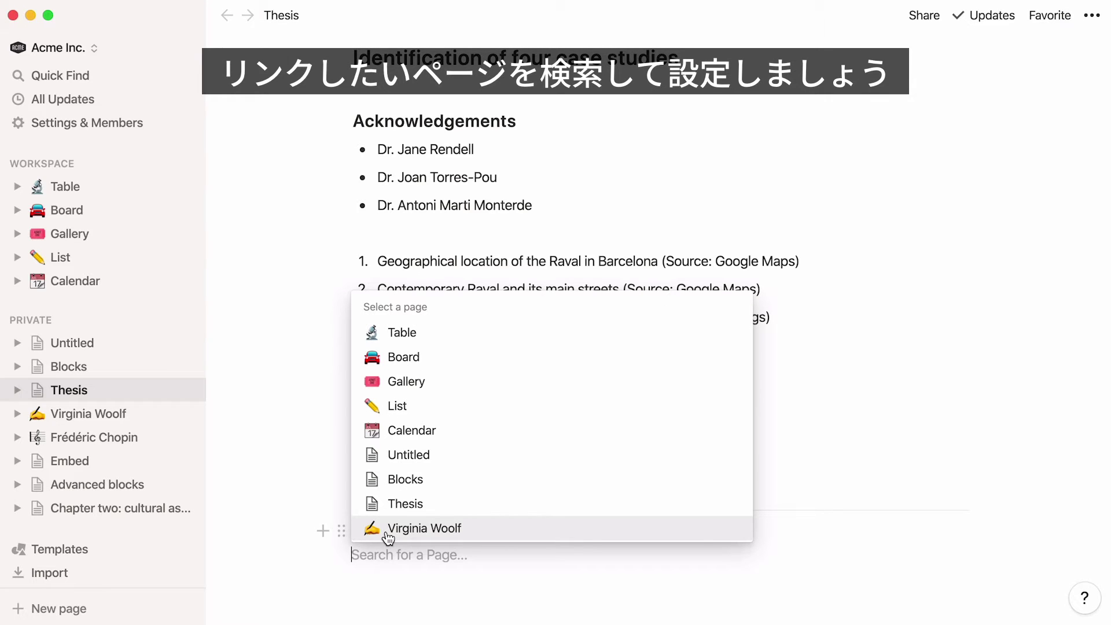
left_click(388, 535)
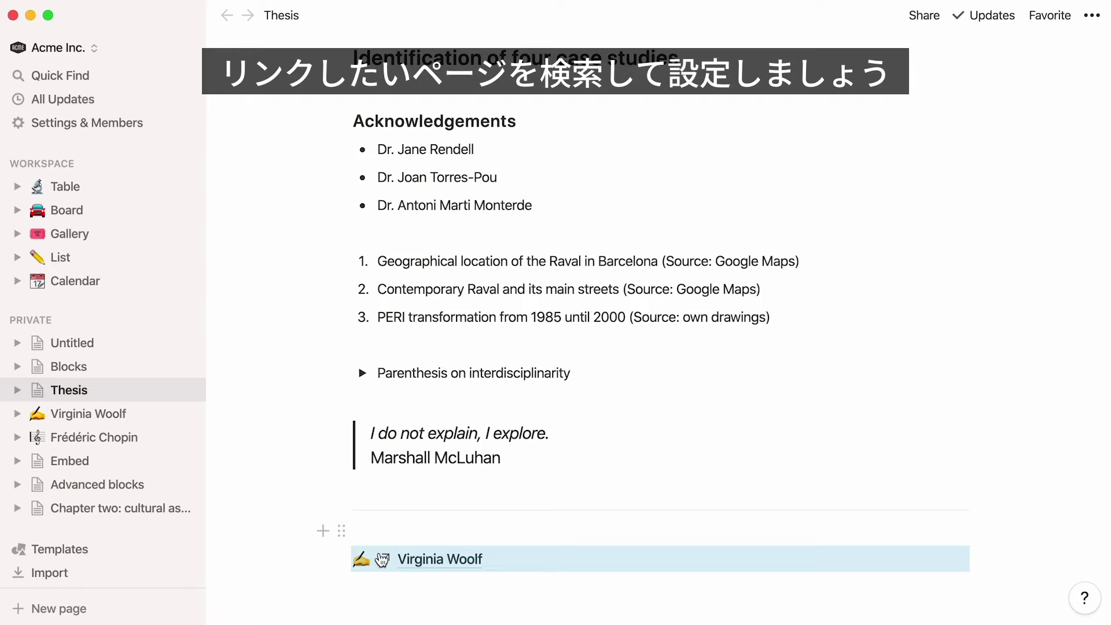
left_click(382, 601)
Insert a callout below the link holding the quote 'The space I'm looking for doesn't exist…'.
type("/")
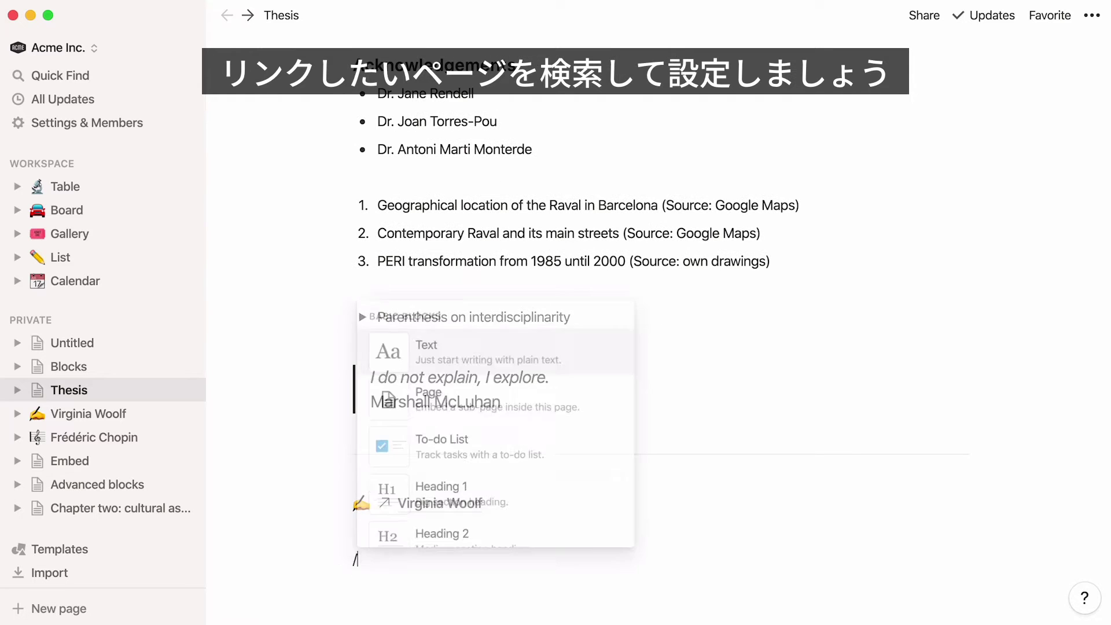
scroll(377, 491, "down", 5)
left_click(377, 491)
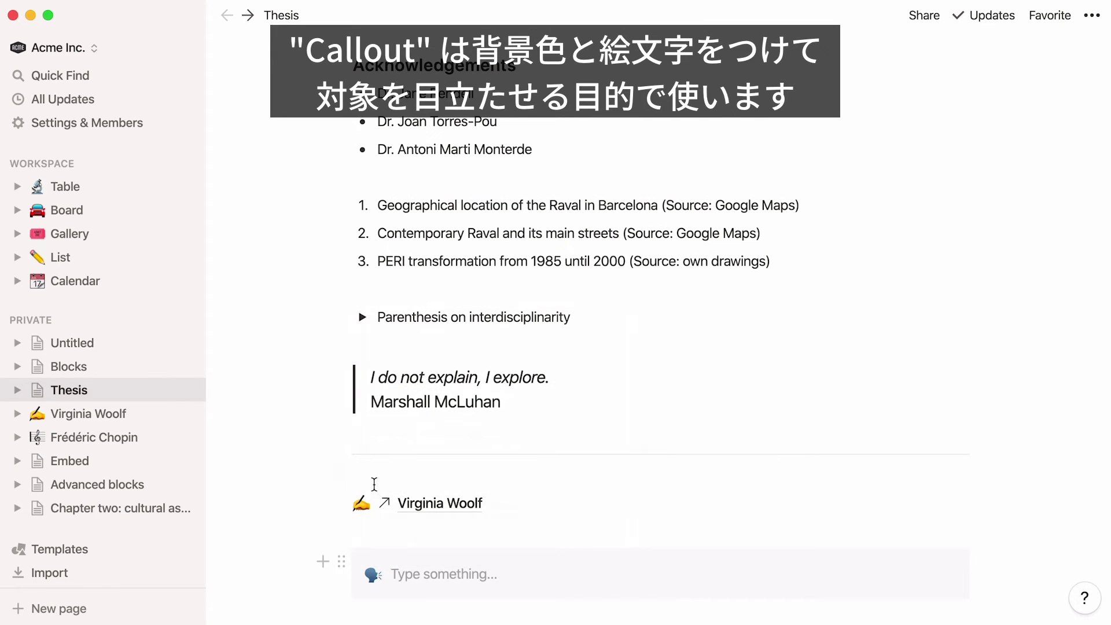
left_click(415, 569)
type("The space I'm looking for doesn't exist. Everything has been disseminated. The function exists, the action exists, the necessity exists, but its way of concretizing itself is completely disseminated in diverse spaces, places, and moments.")
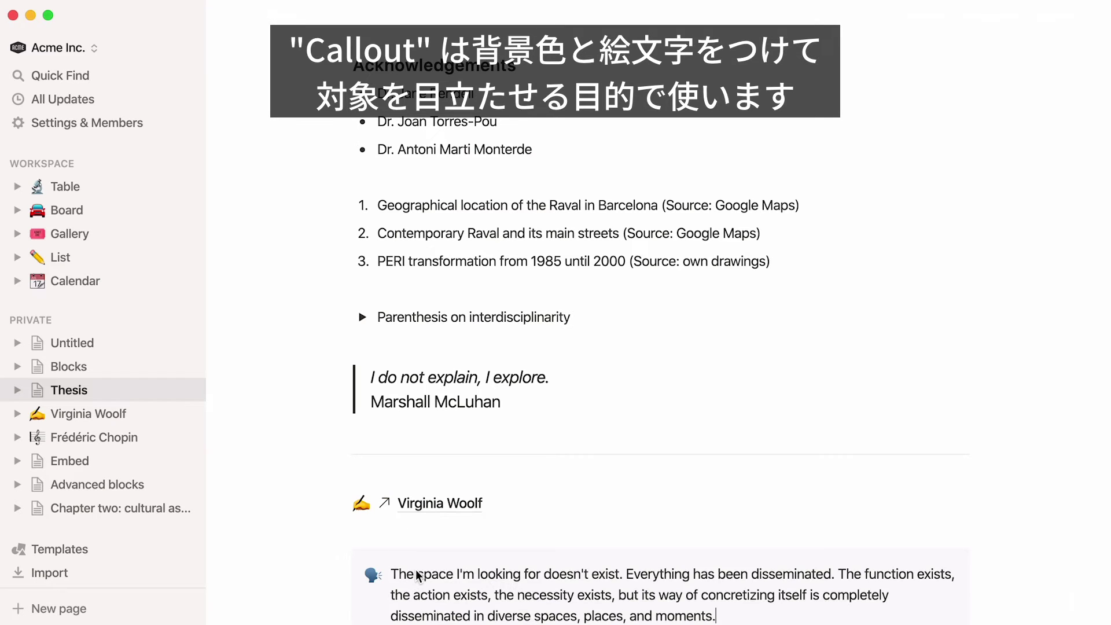
Change the callout's icon to the 💡 lightbulb.
scroll(416, 569, "down", 2)
scroll(415, 570, "down", 1)
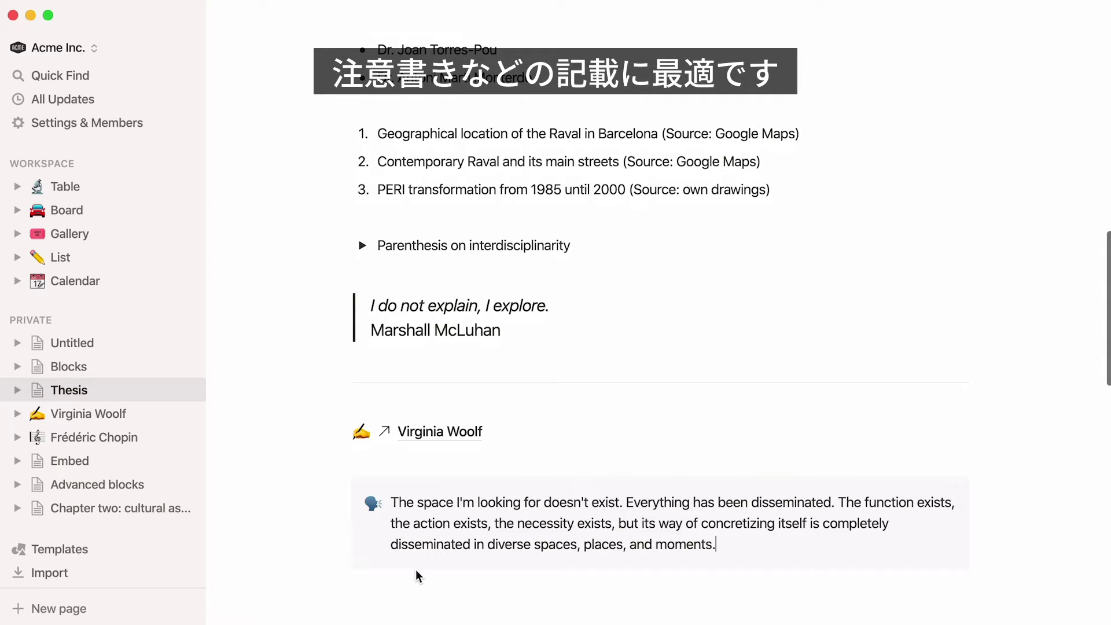
left_click(373, 502)
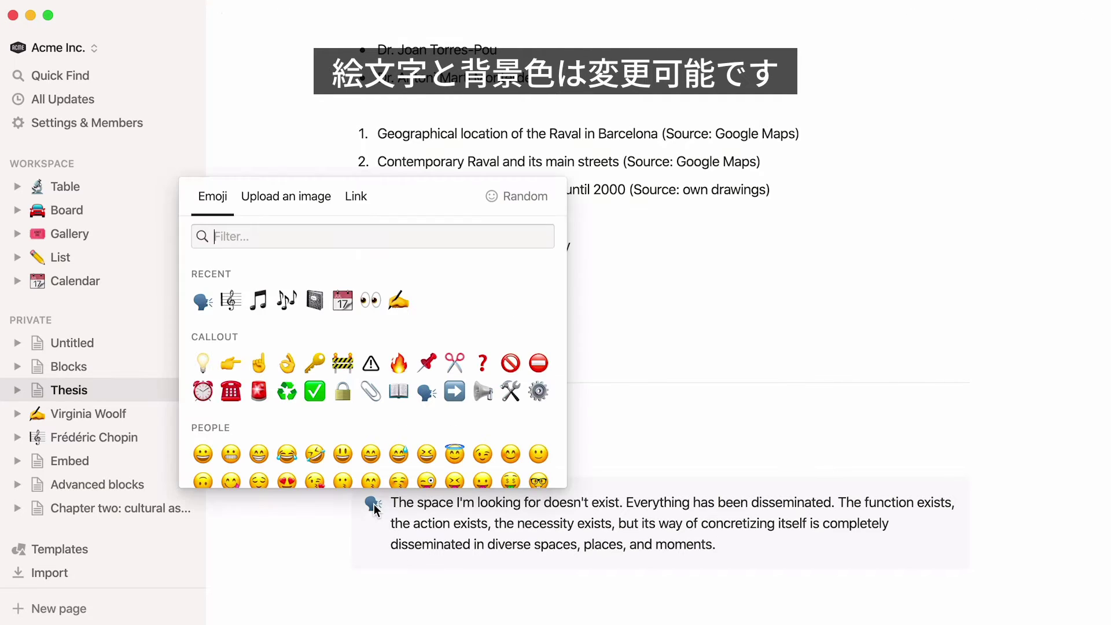
left_click(199, 366)
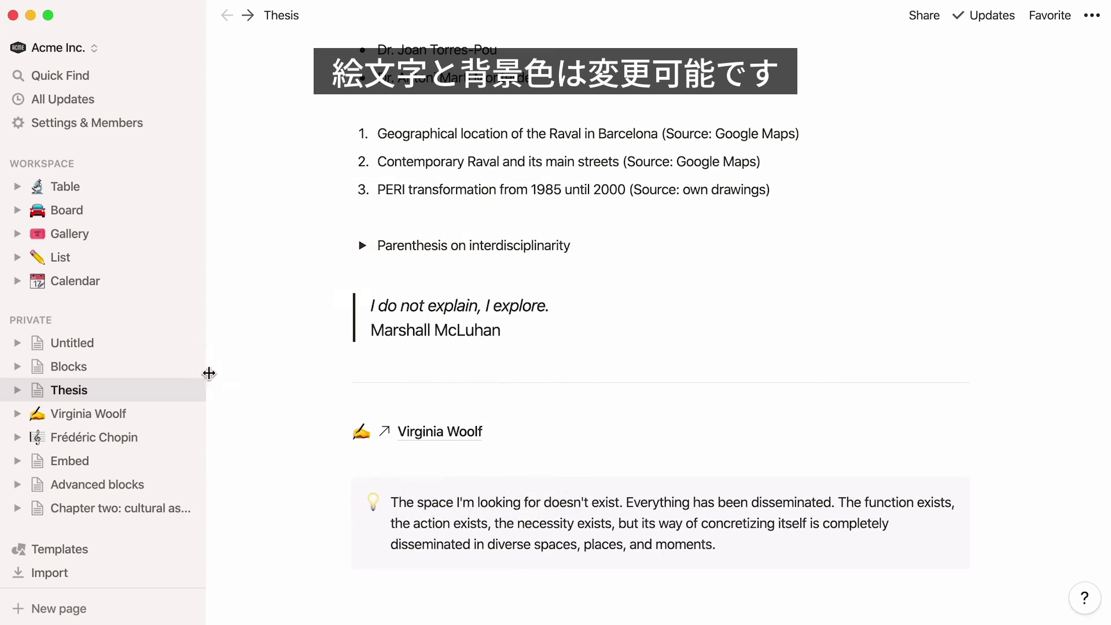
Give the callout an Orange background and start a new empty block below it.
left_click(342, 490)
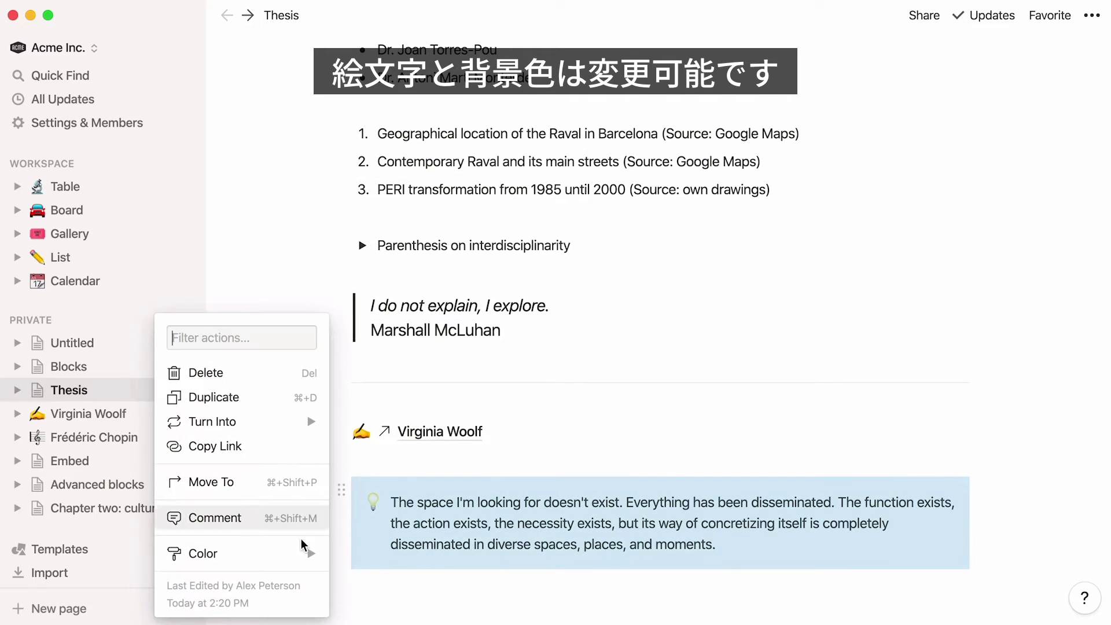
mouse_move(307, 552)
scroll(472, 536, "down", 4)
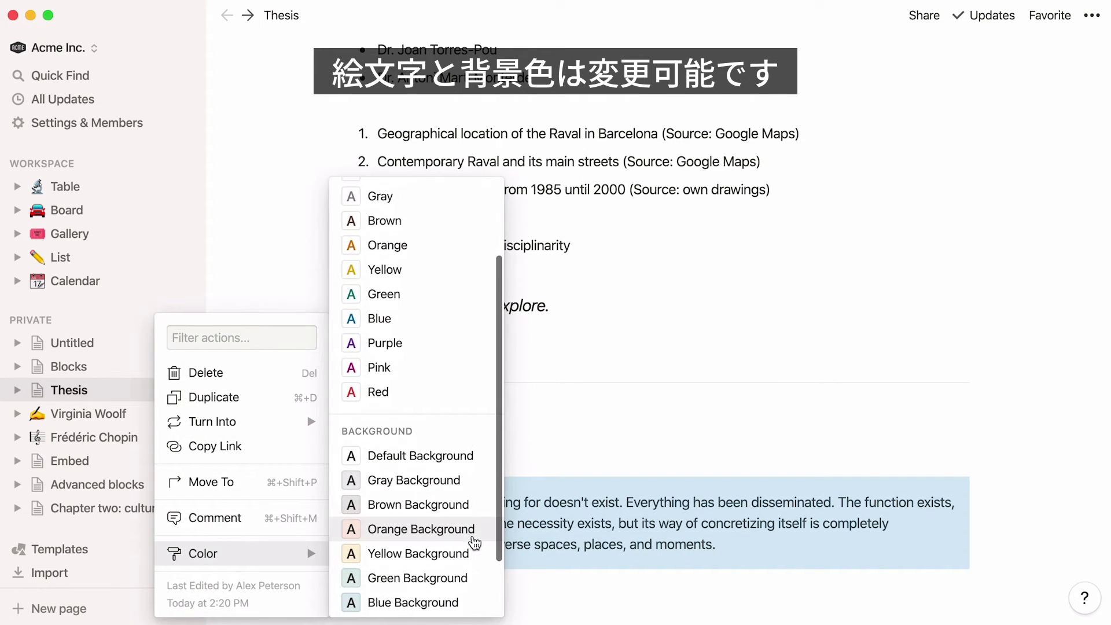
left_click(470, 529)
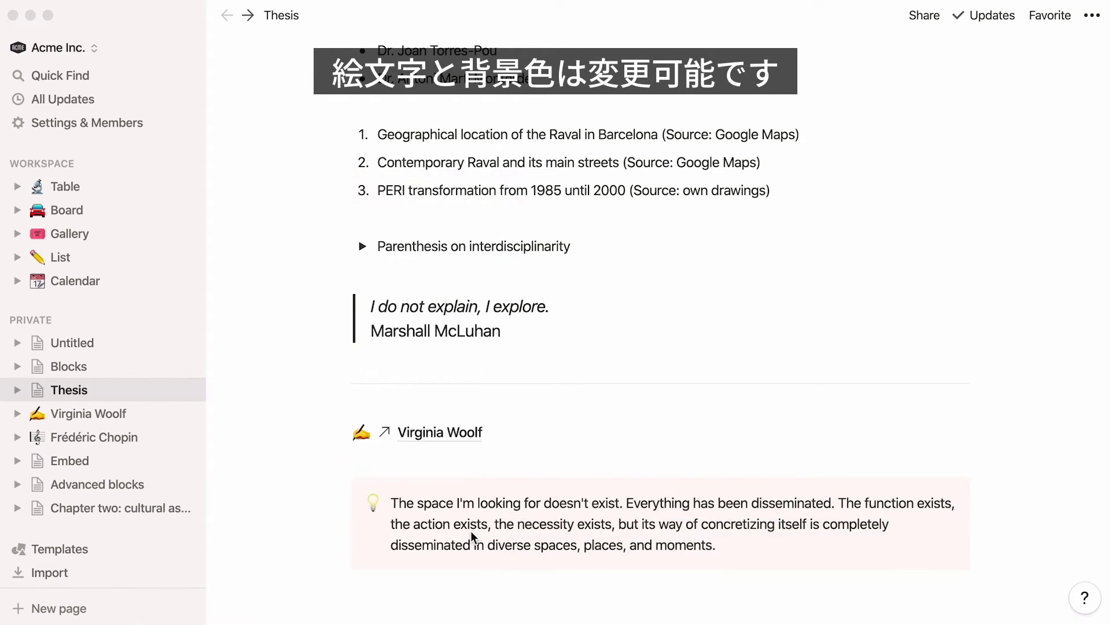
left_click(359, 597)
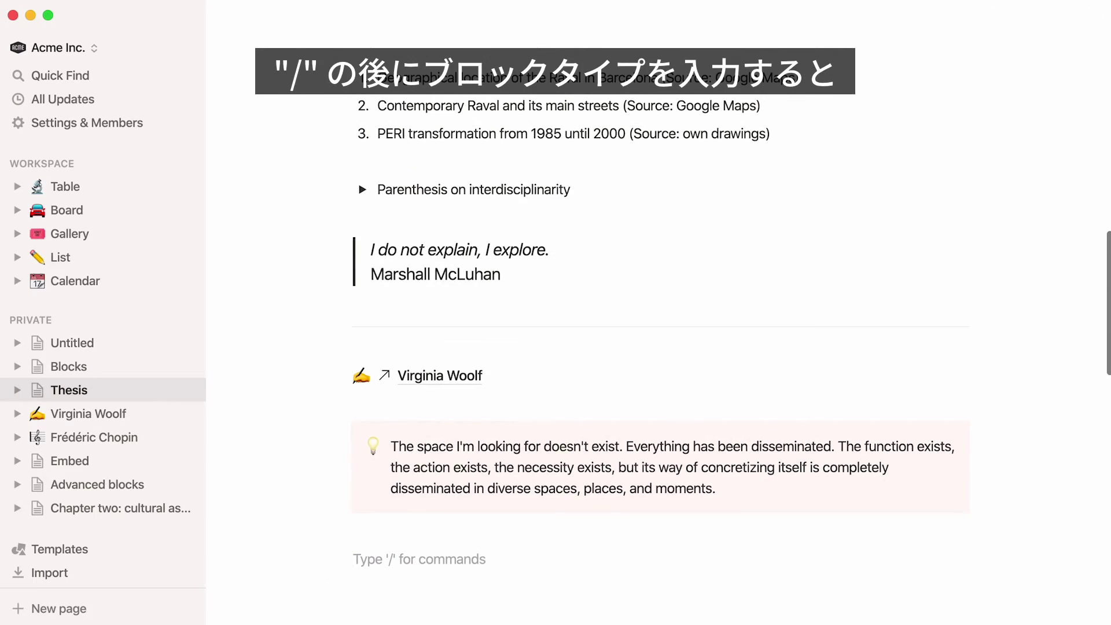
type("/togg")
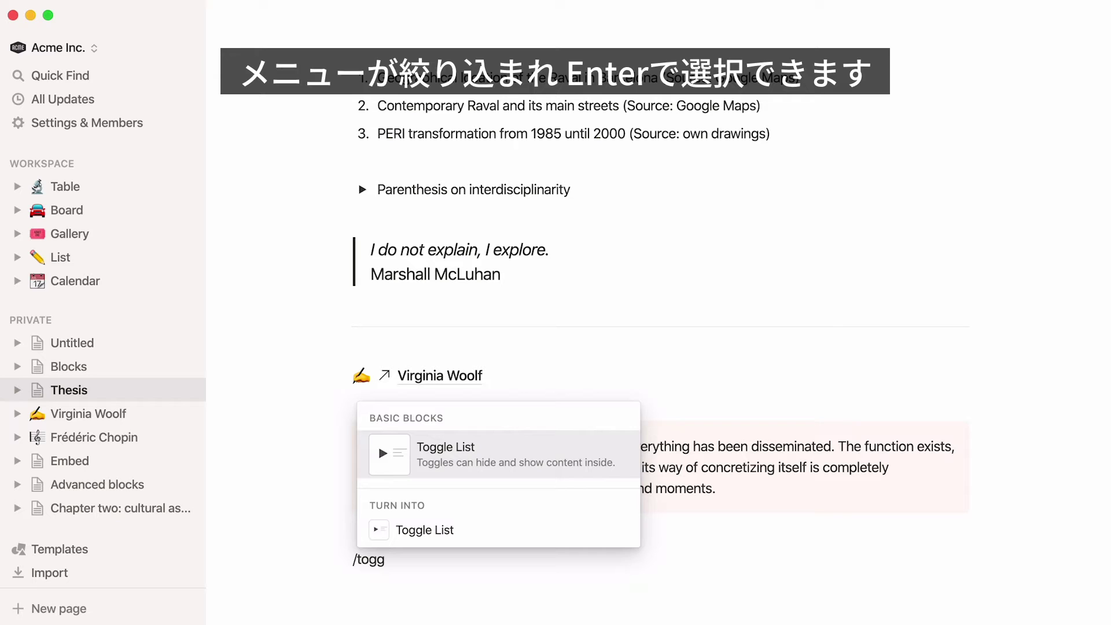
key("Return")
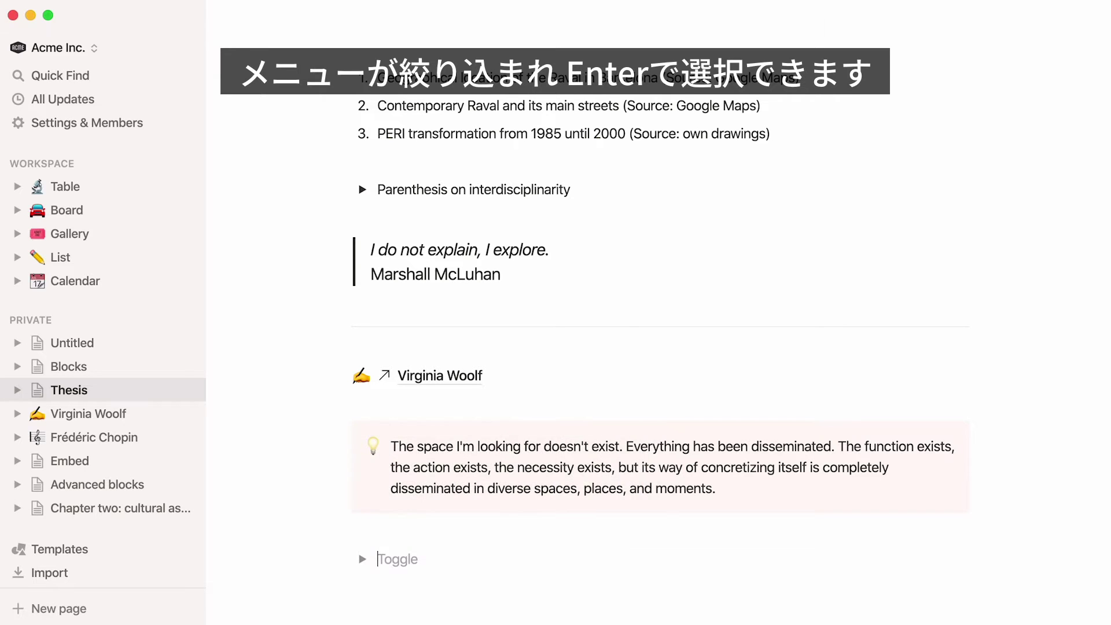
key("BackSpace")
scroll(660, 347, "up", 5)
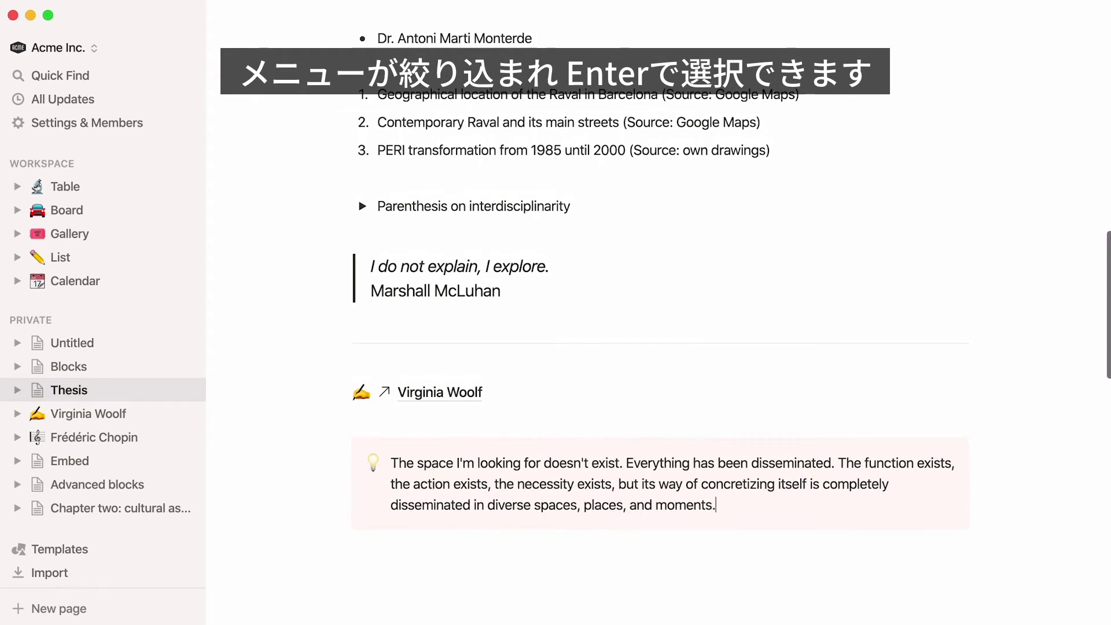
scroll(657, 327, "up", 8)
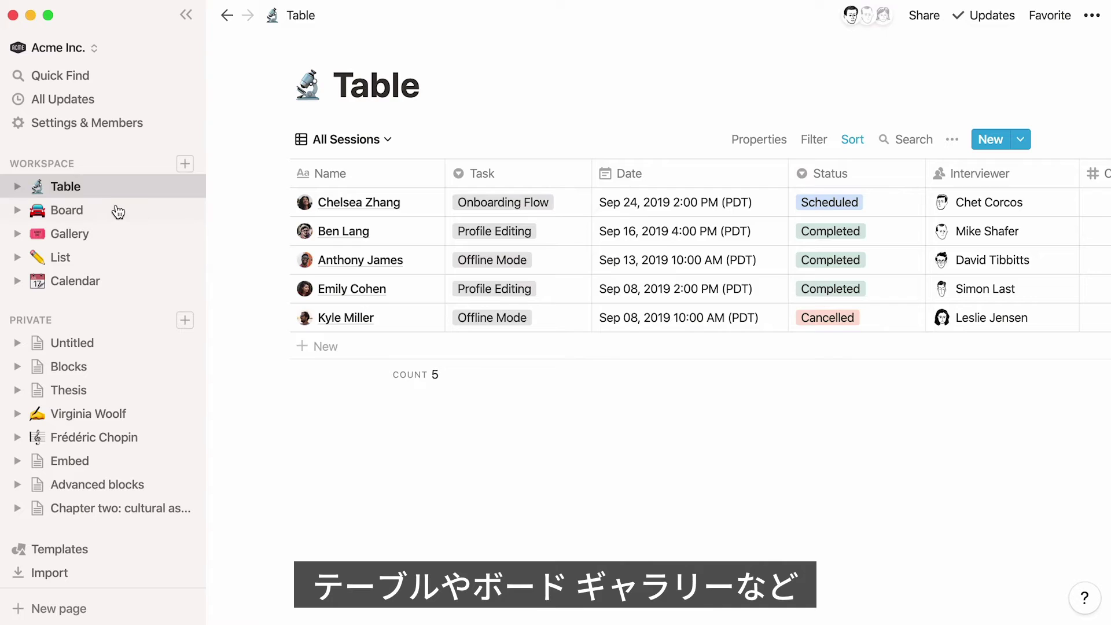
Browse the Table, Board, List, Calendar and Blocks pages, then open the Virginia Woolf page.
left_click(116, 211)
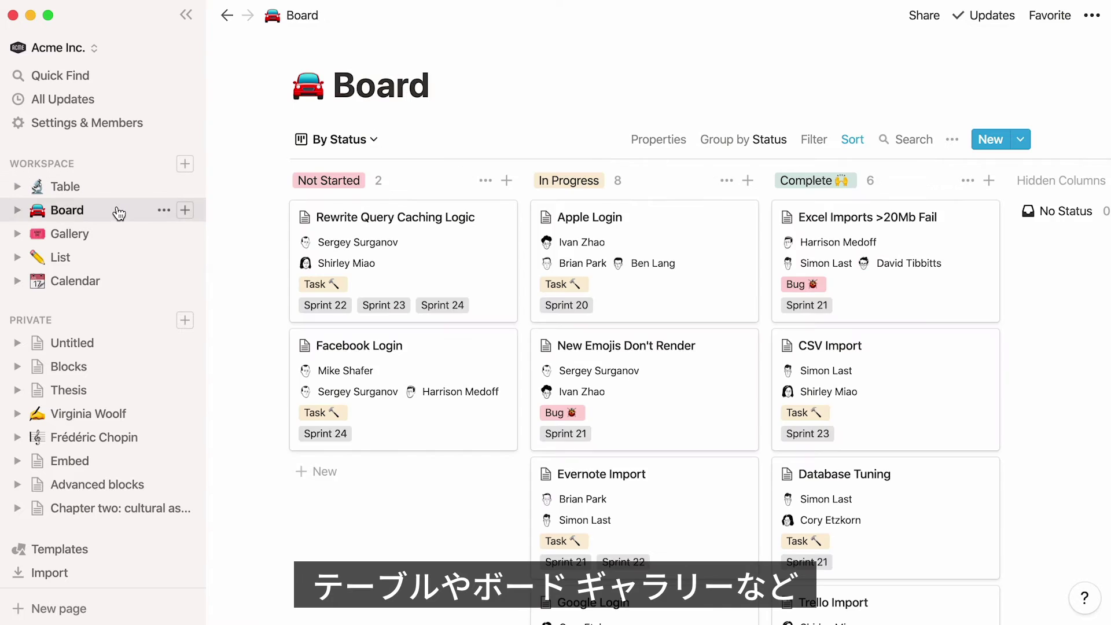
left_click(117, 242)
left_click(118, 257)
left_click(119, 280)
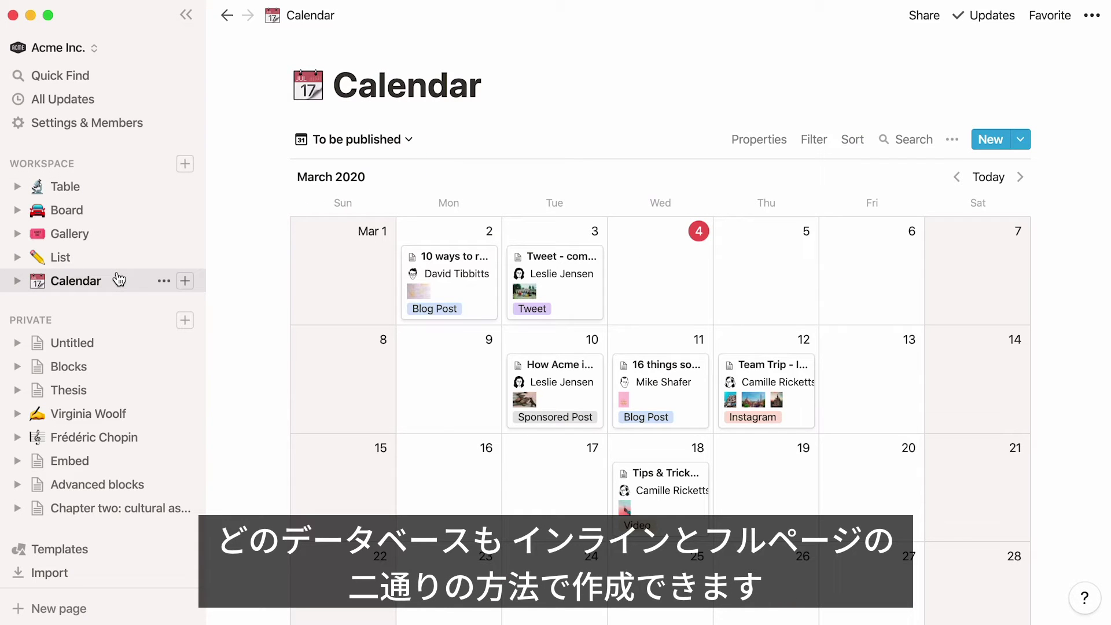
left_click(121, 367)
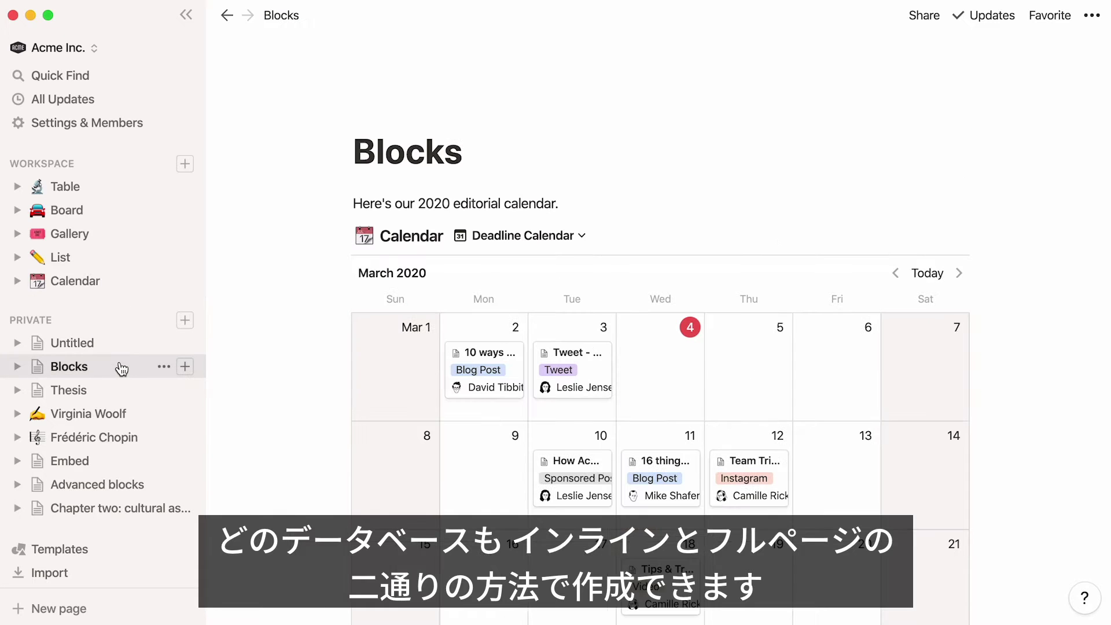
left_click(119, 291)
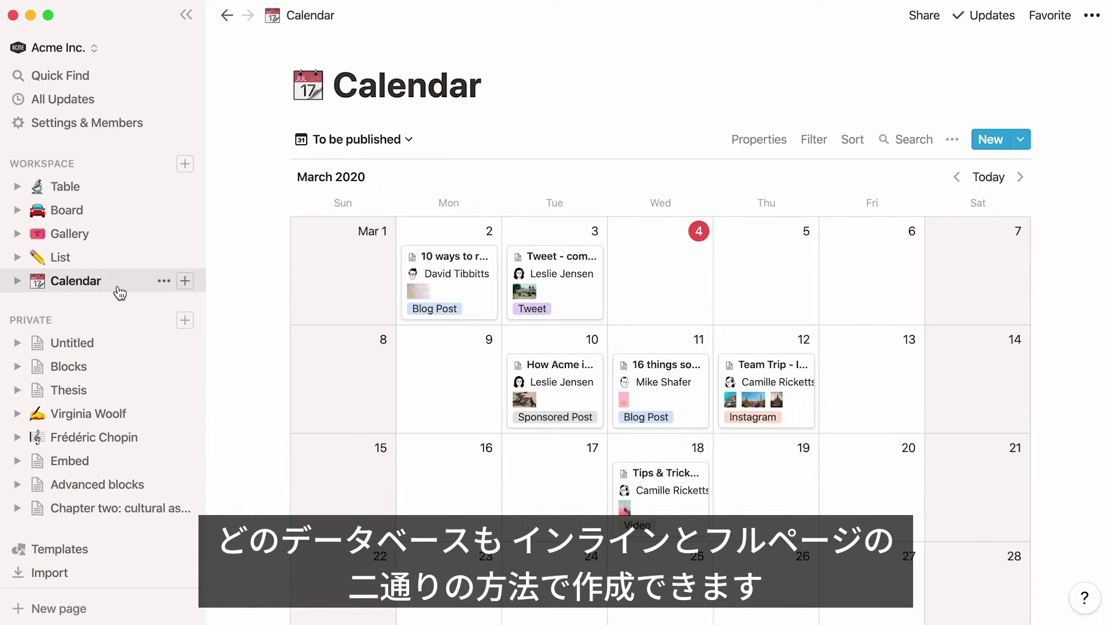
left_click(152, 415)
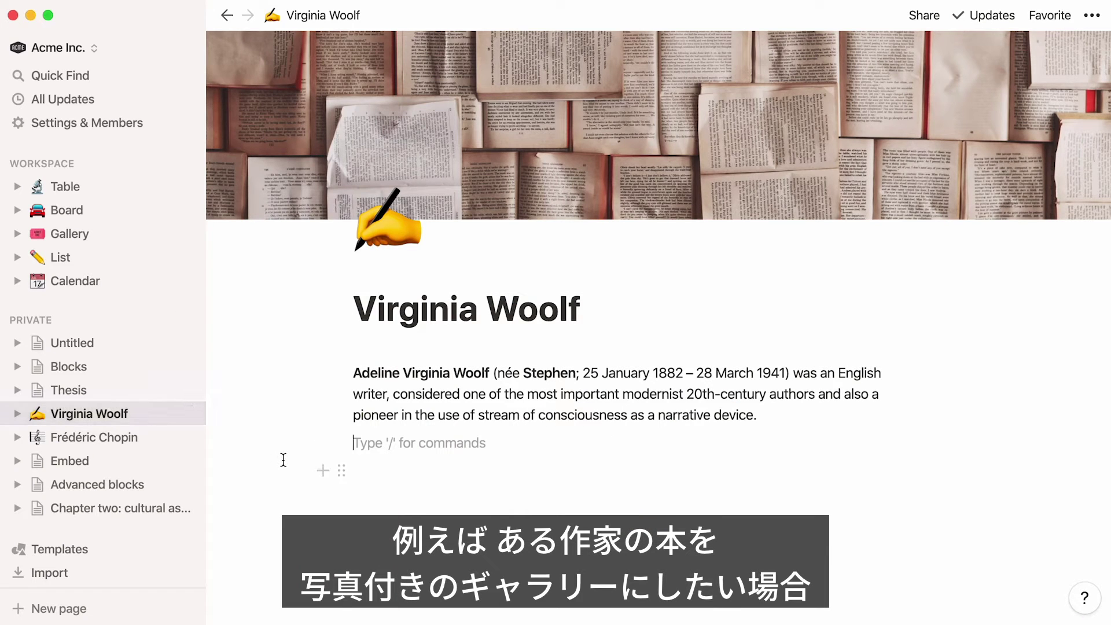
Insert an inline gallery named Books below the biography and drop the book cover images into it.
key("Return")
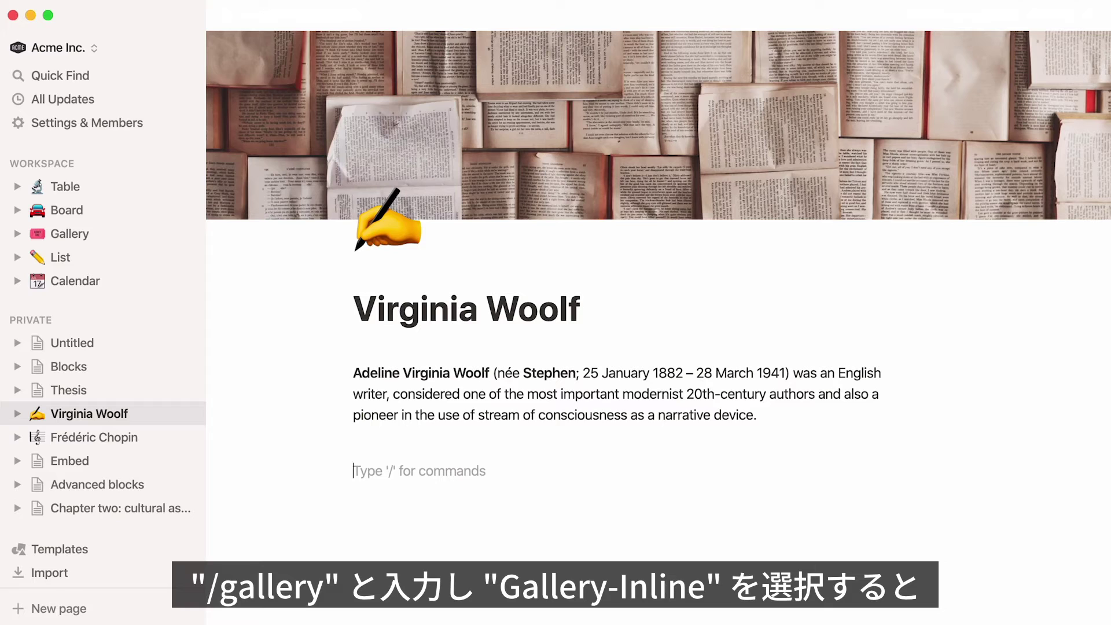
type("/gallery")
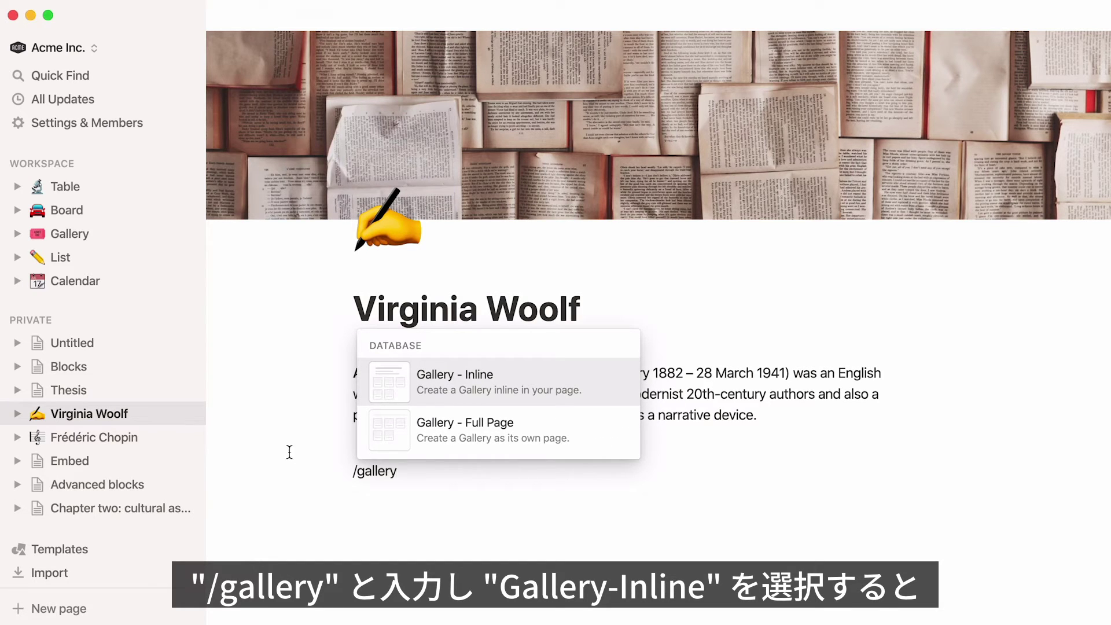
left_click(374, 379)
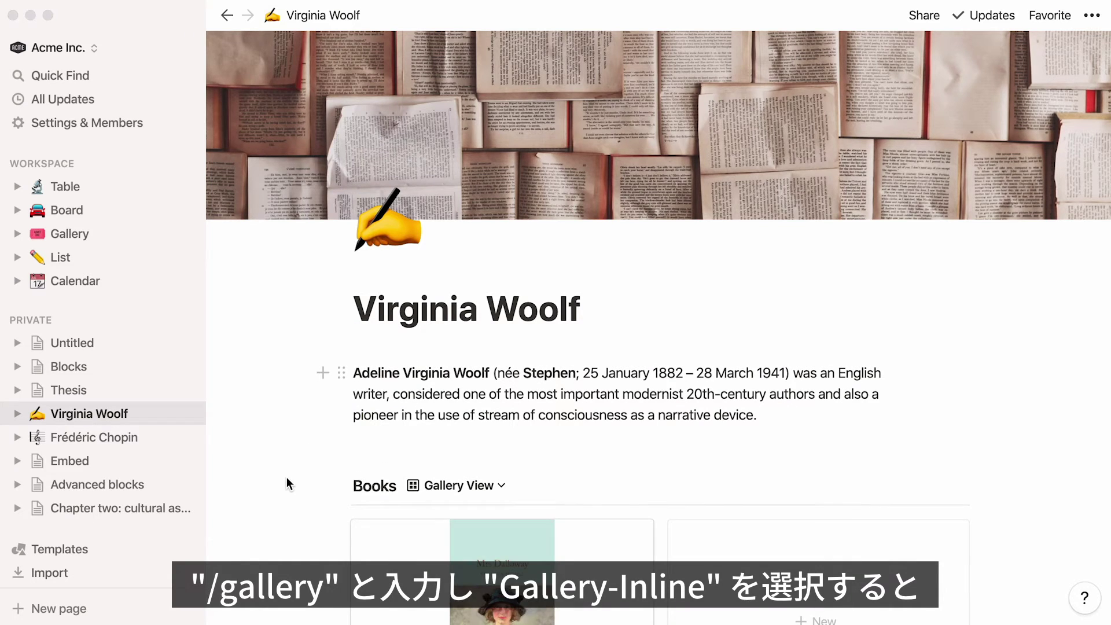
scroll(286, 476, "down", 3)
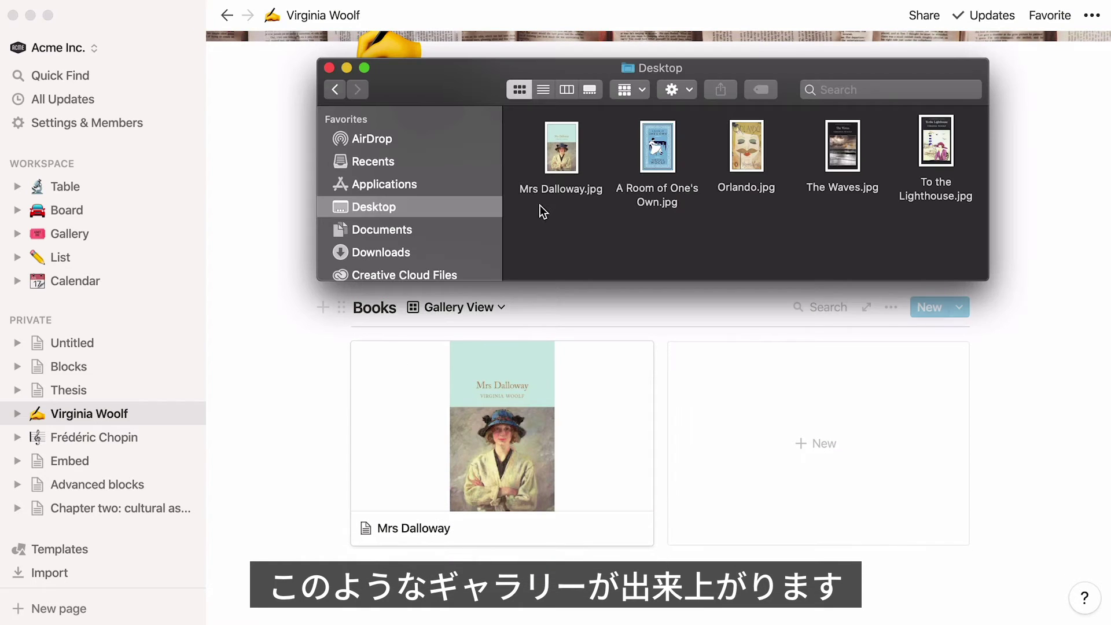
left_click_drag(606, 129, 814, 391)
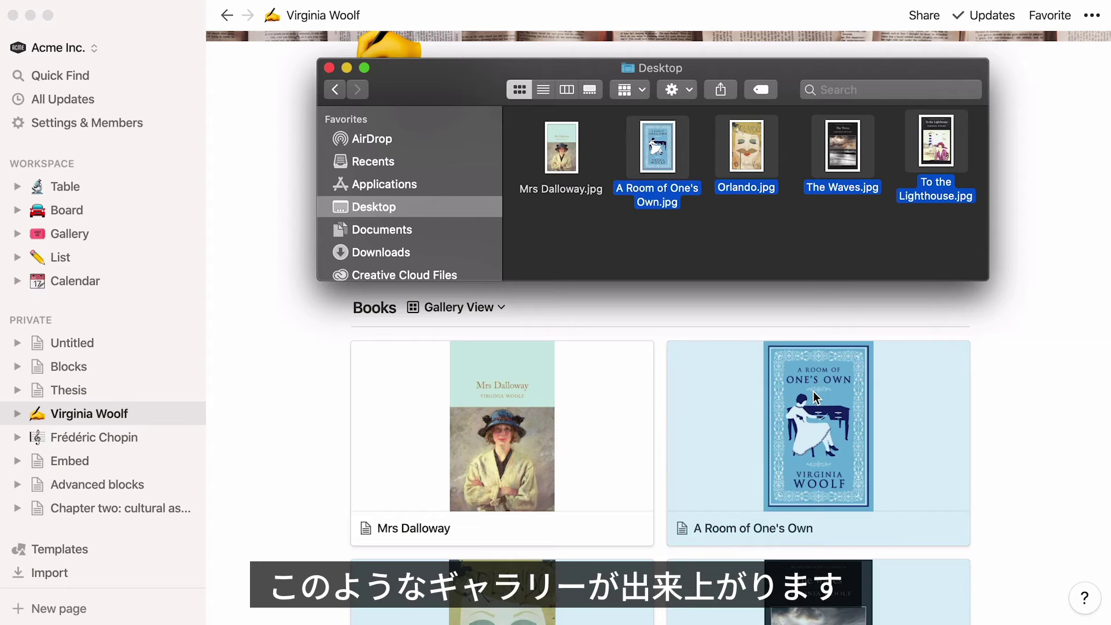
left_click(1022, 304)
scroll(1021, 305, "down", 5)
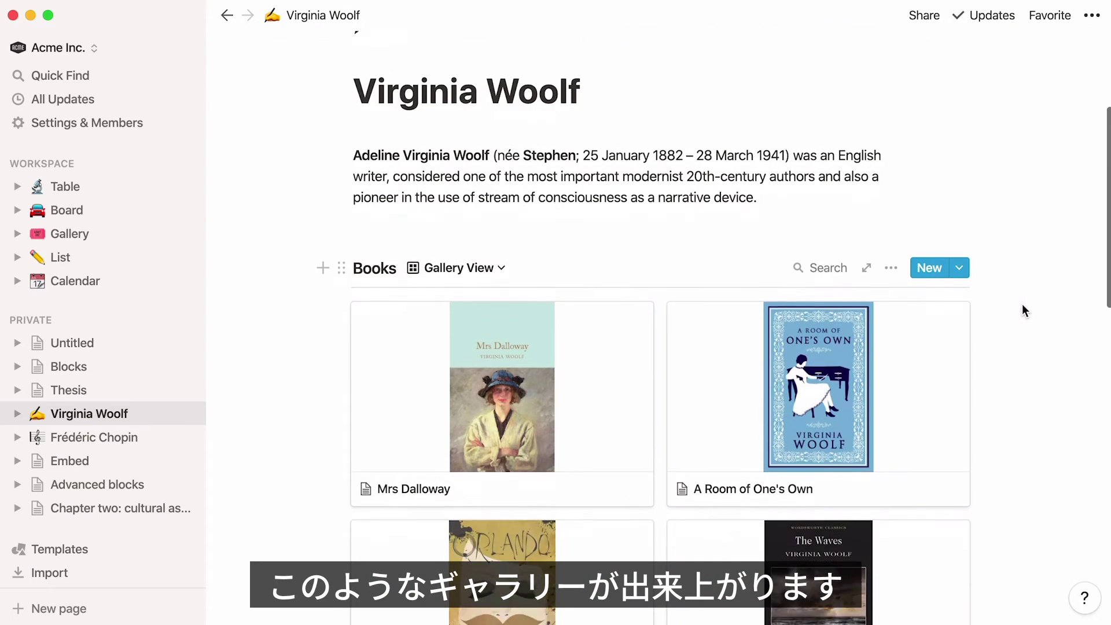
scroll(1022, 304, "down", 2)
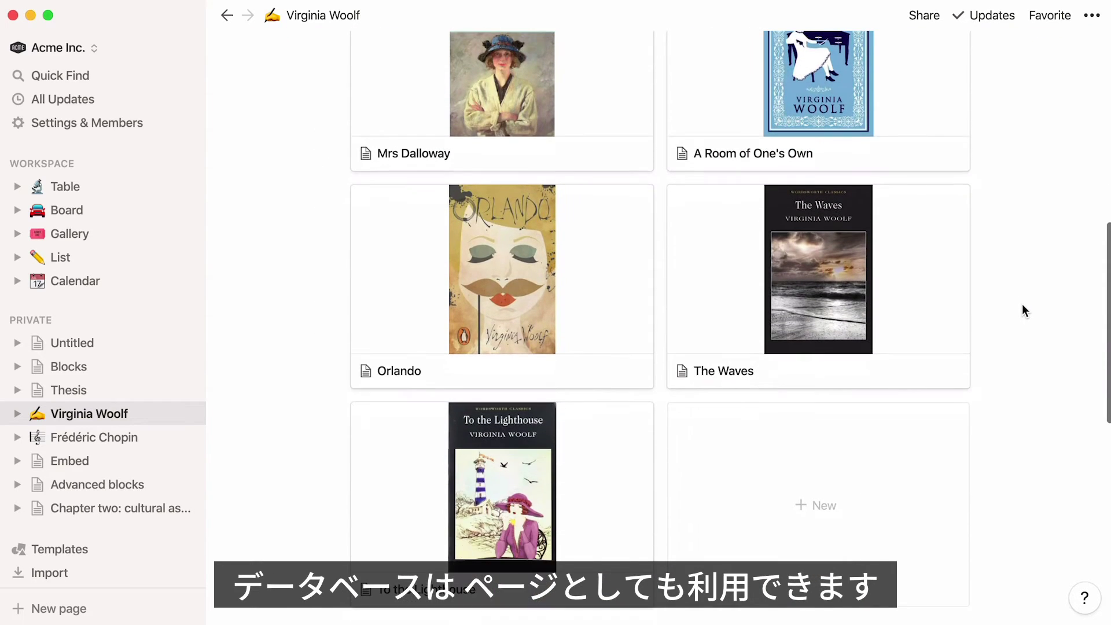
scroll(1021, 303, "up", 3)
scroll(1021, 305, "up", 8)
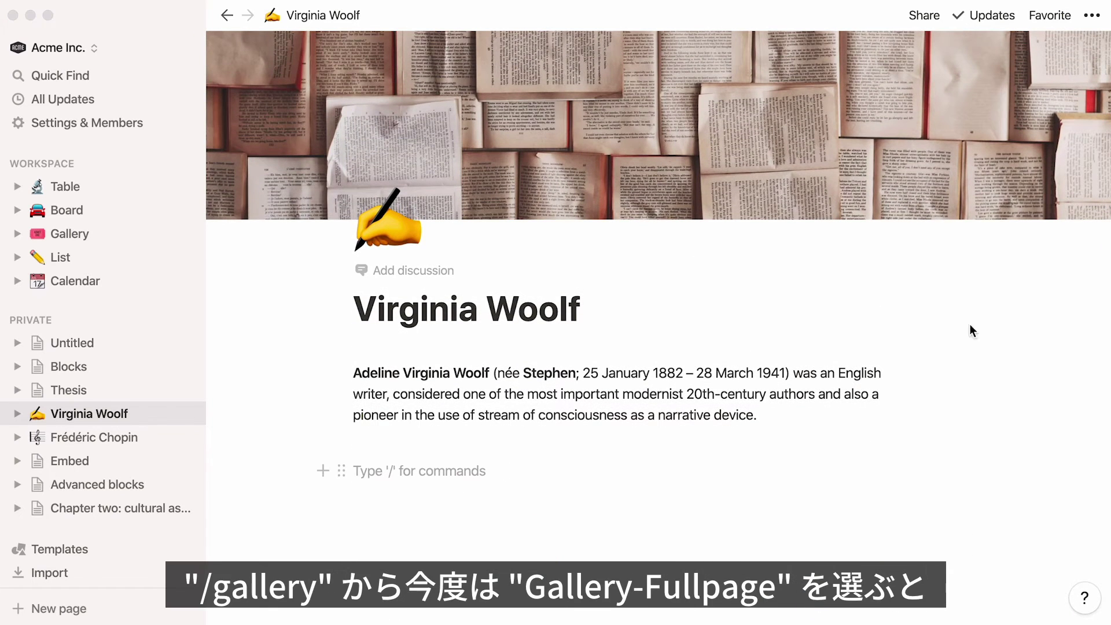
Create an Untitled full-page gallery inside the Virginia Woolf page, then return to that page.
left_click(510, 477)
type("/gallery")
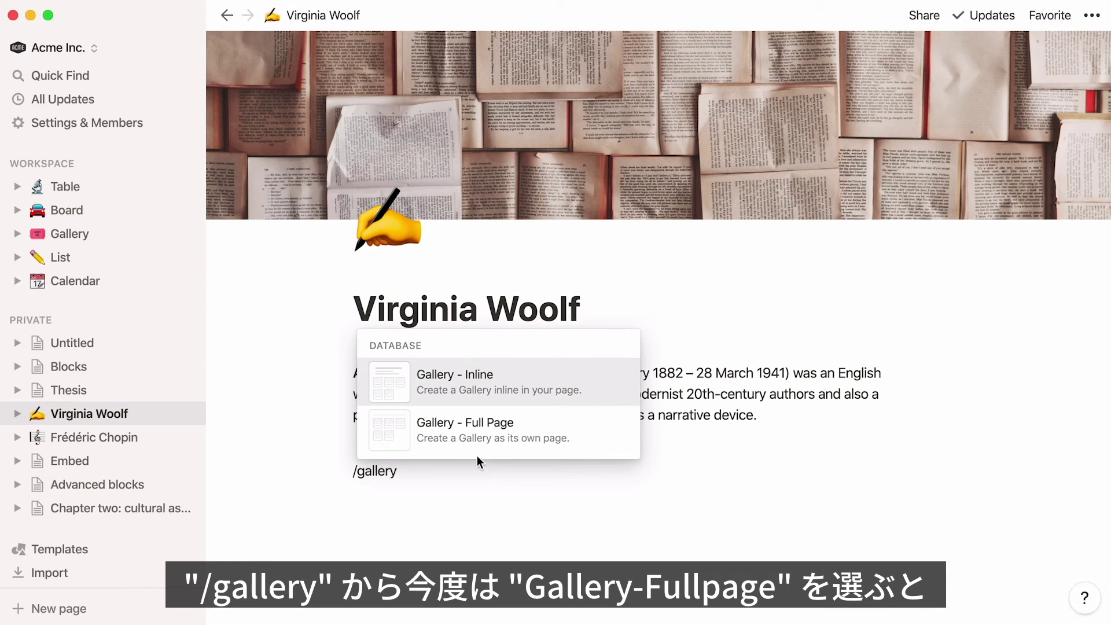
left_click(477, 443)
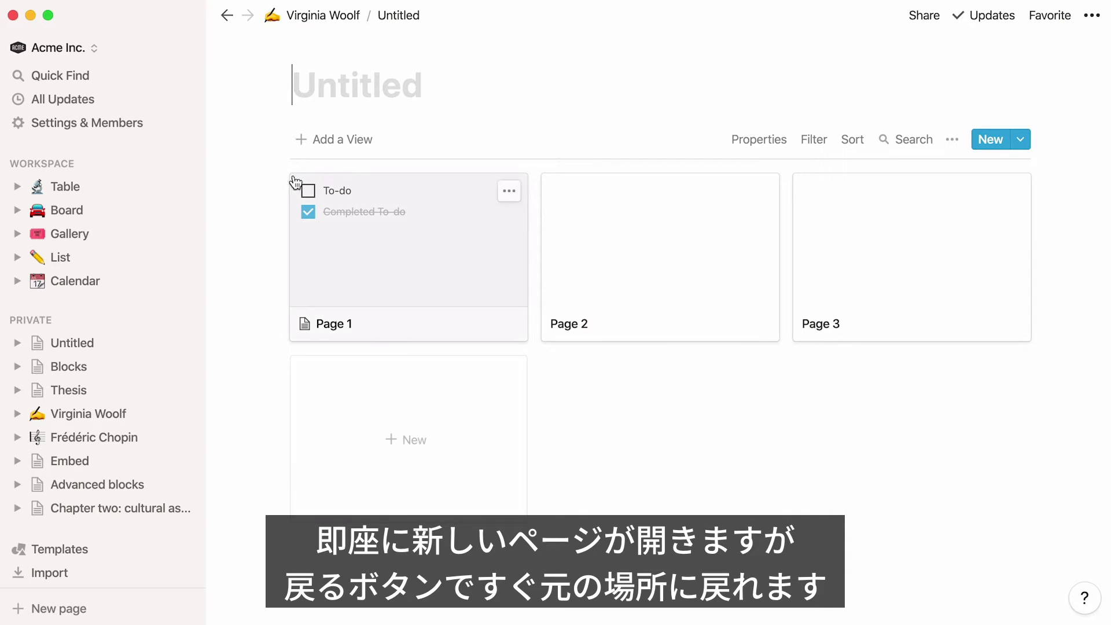
left_click(227, 17)
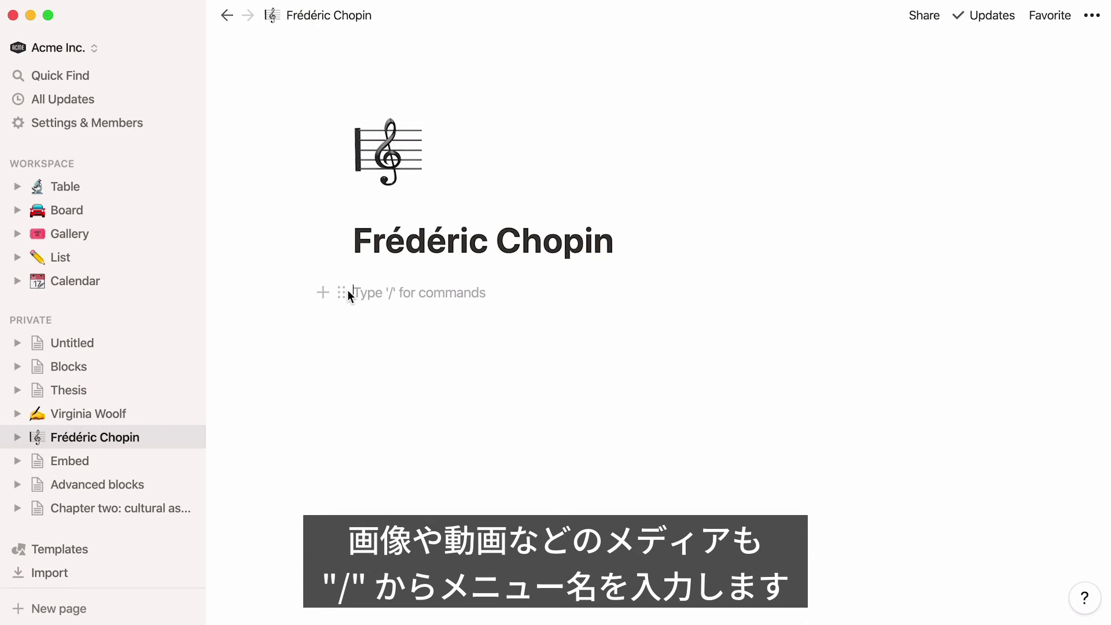
Add the Frédéric Chopin.jpeg portrait below the title by dropping it from the Desktop.
type("/")
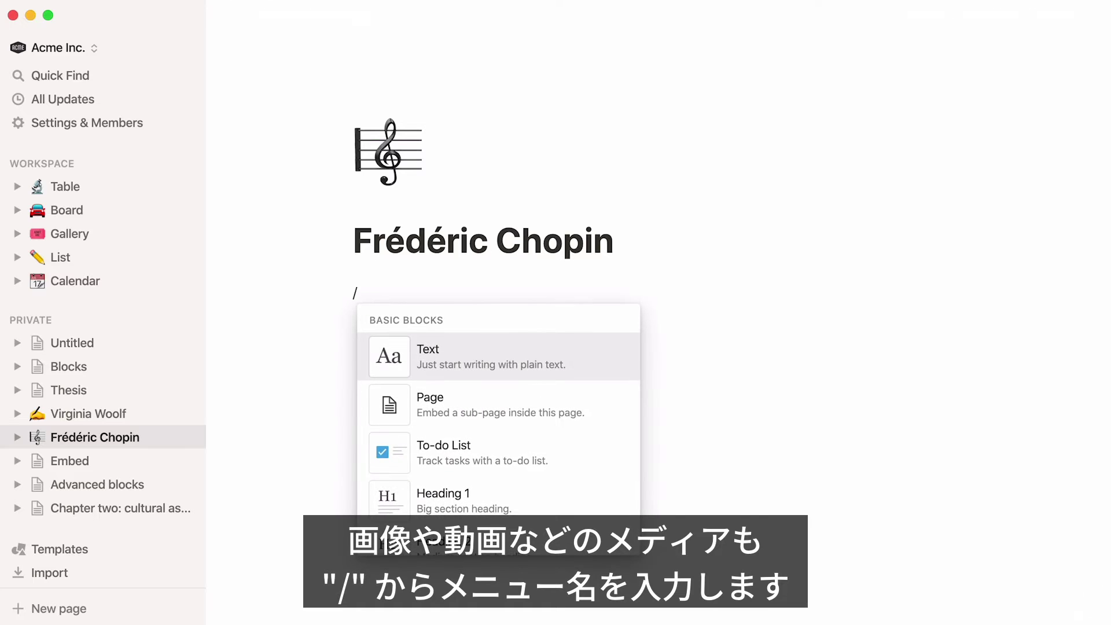
type("image")
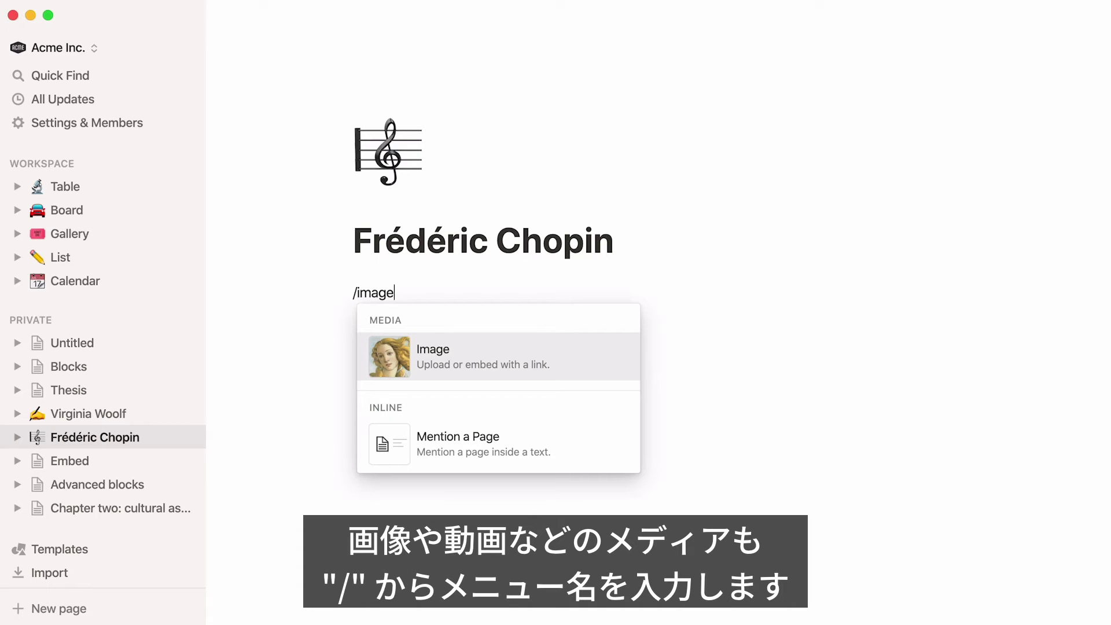
key("Return")
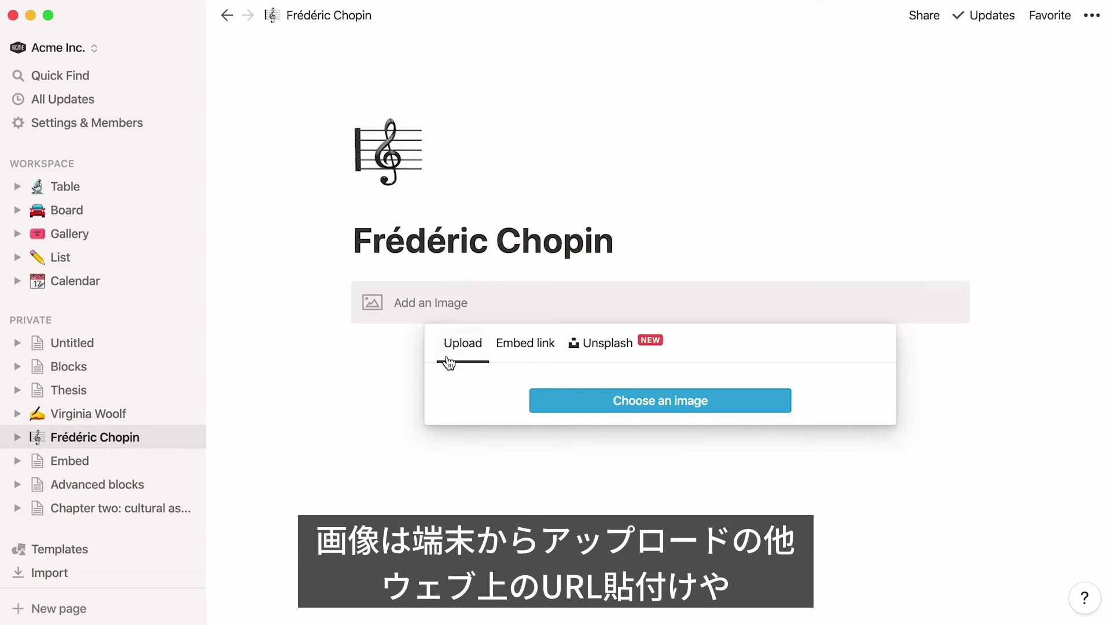
left_click(519, 356)
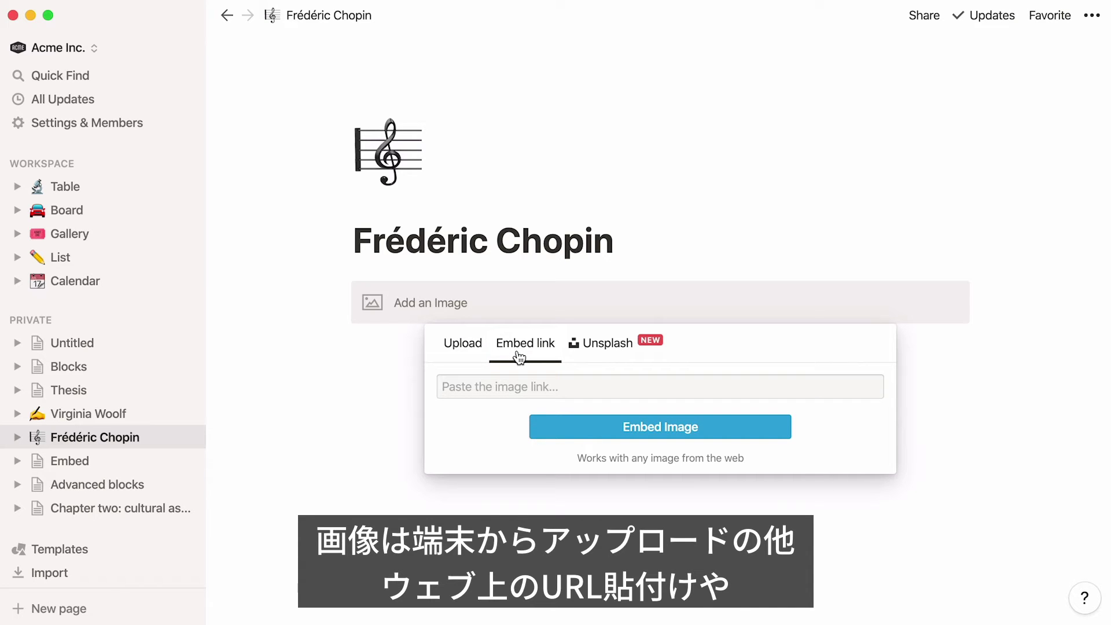
left_click(584, 355)
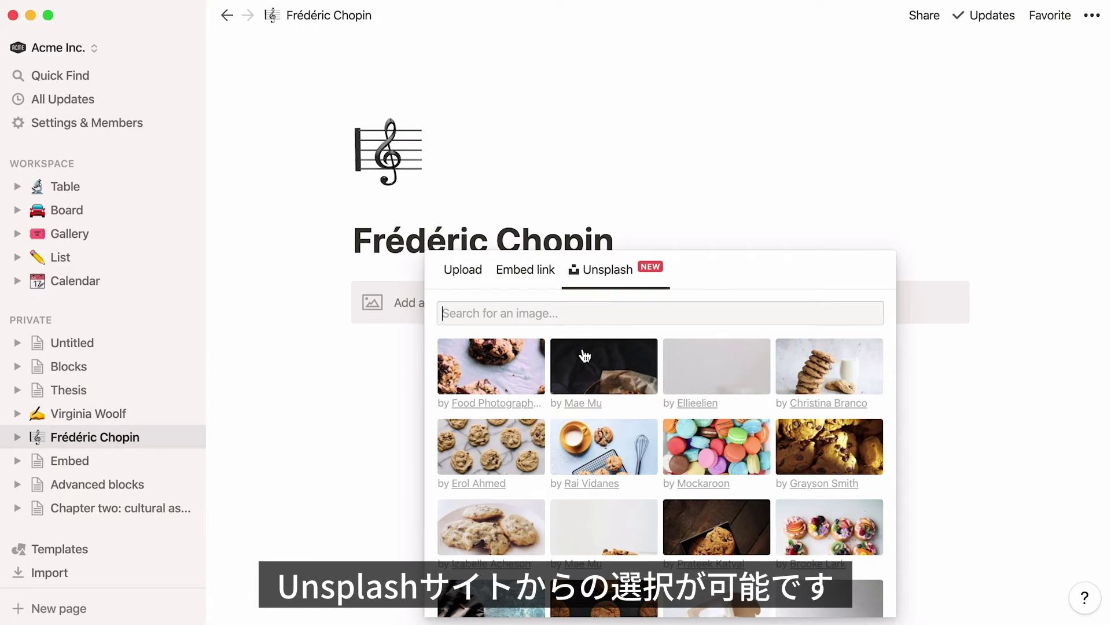
key("super+Tab")
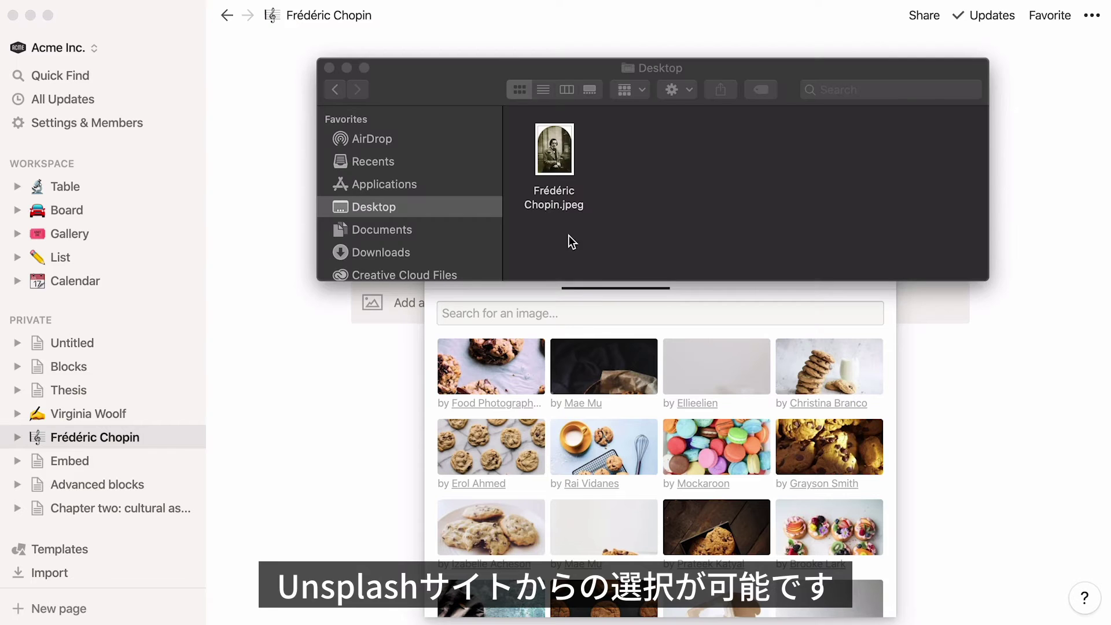
left_click_drag(555, 161, 380, 312)
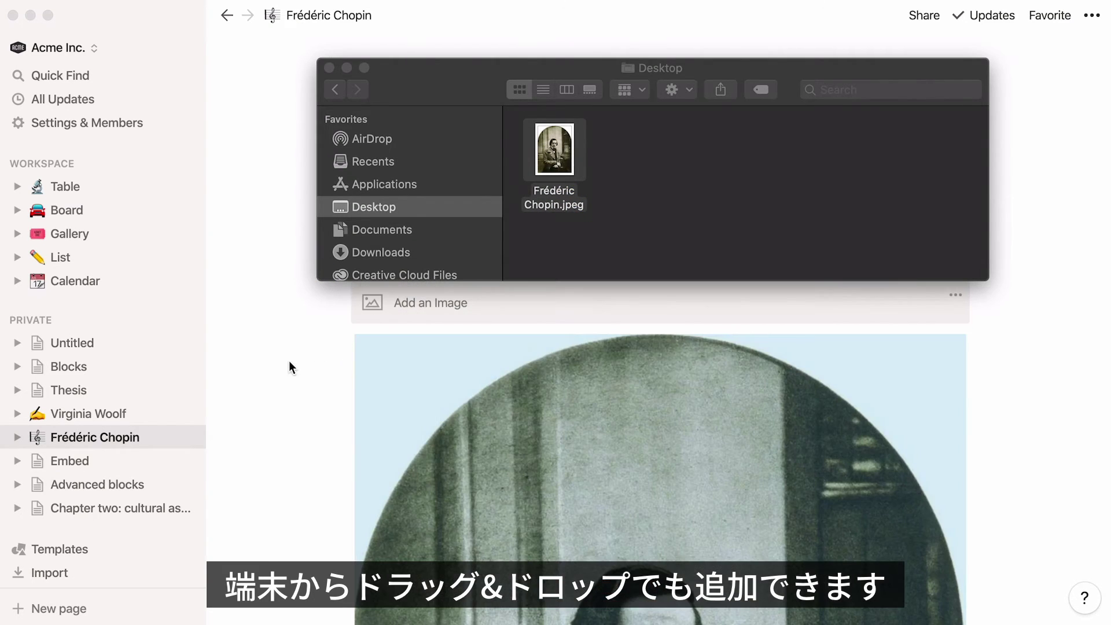
left_click(304, 340)
Delete the leftover empty image block and resize the portrait narrower.
left_click(344, 301)
left_click(297, 228)
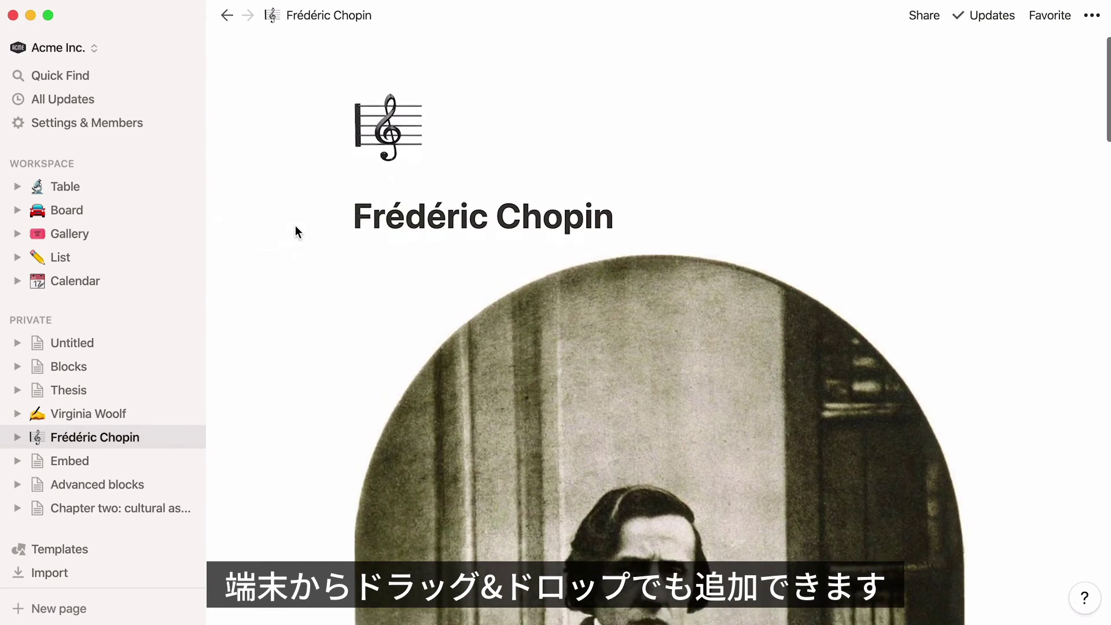
scroll(295, 230, "down", 3)
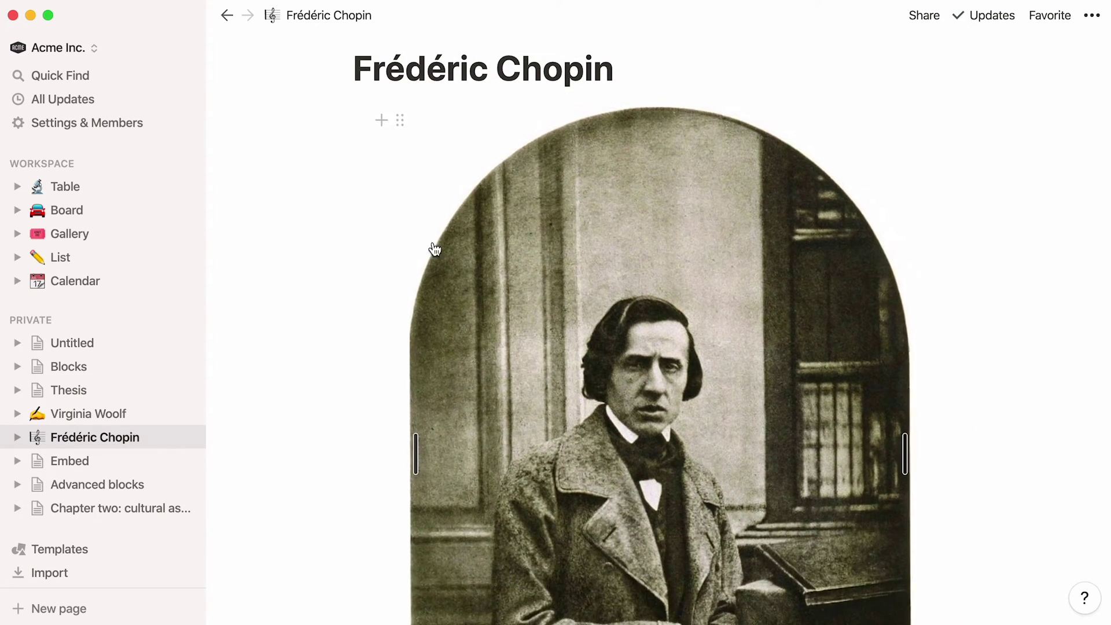
left_click_drag(434, 248, 493, 245)
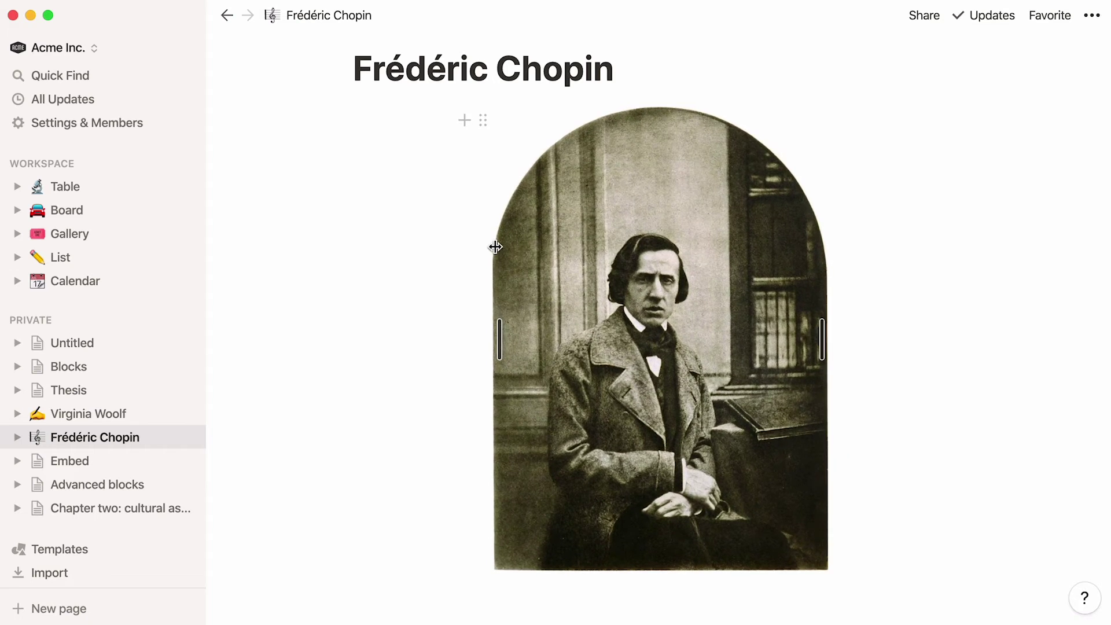
scroll(367, 610, "down", 3)
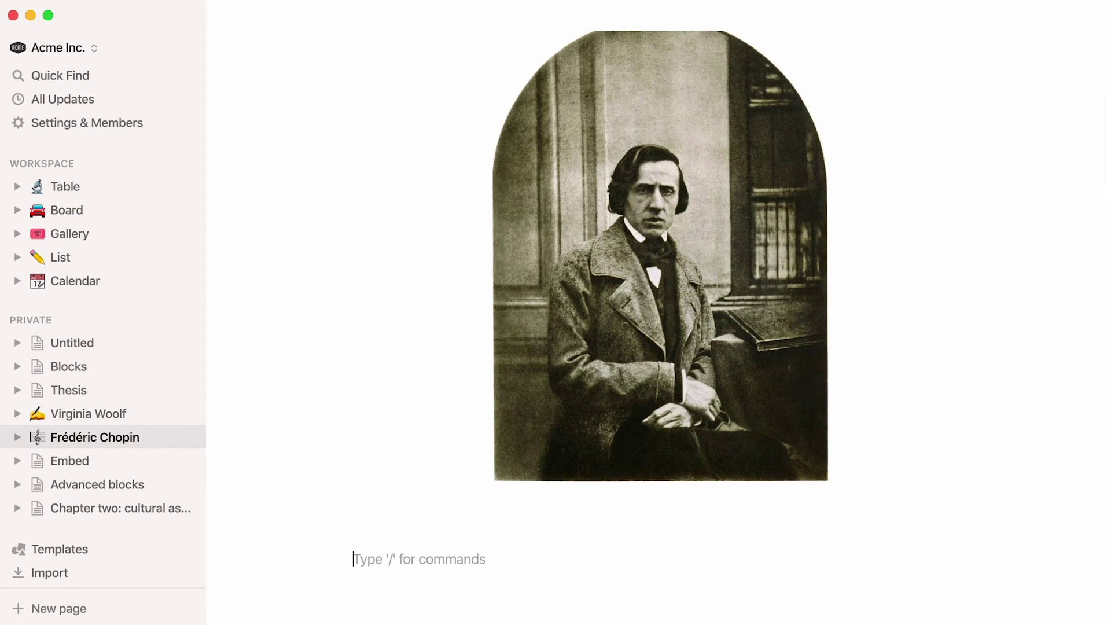
Add a web bookmark card for the Nocturnes (Chopin) Wikipedia article.
type("/we")
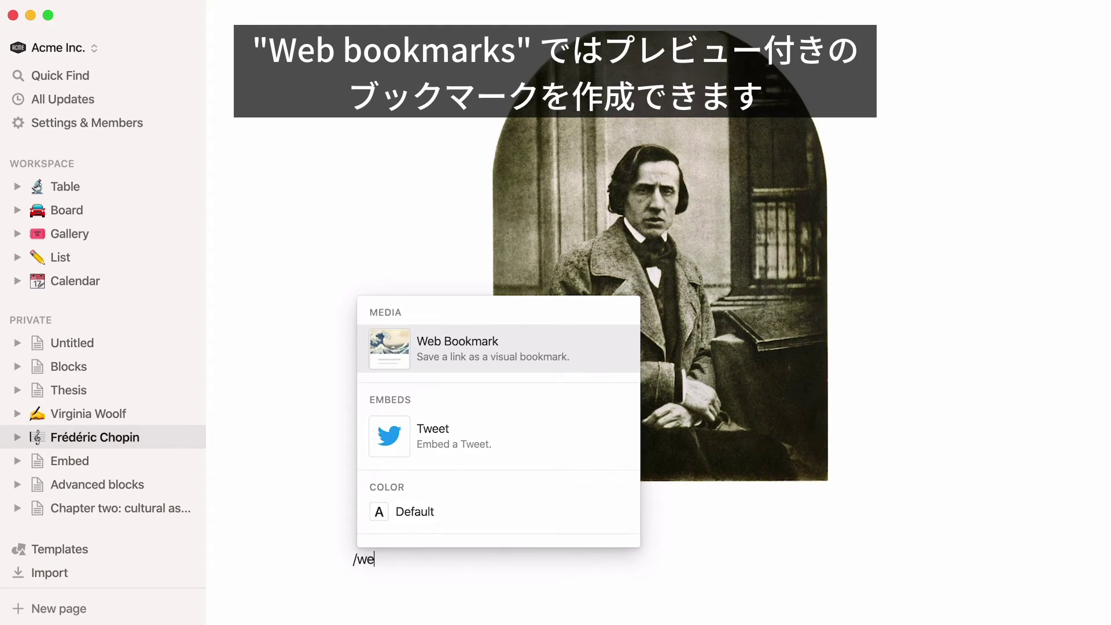
type("b")
left_click(441, 532)
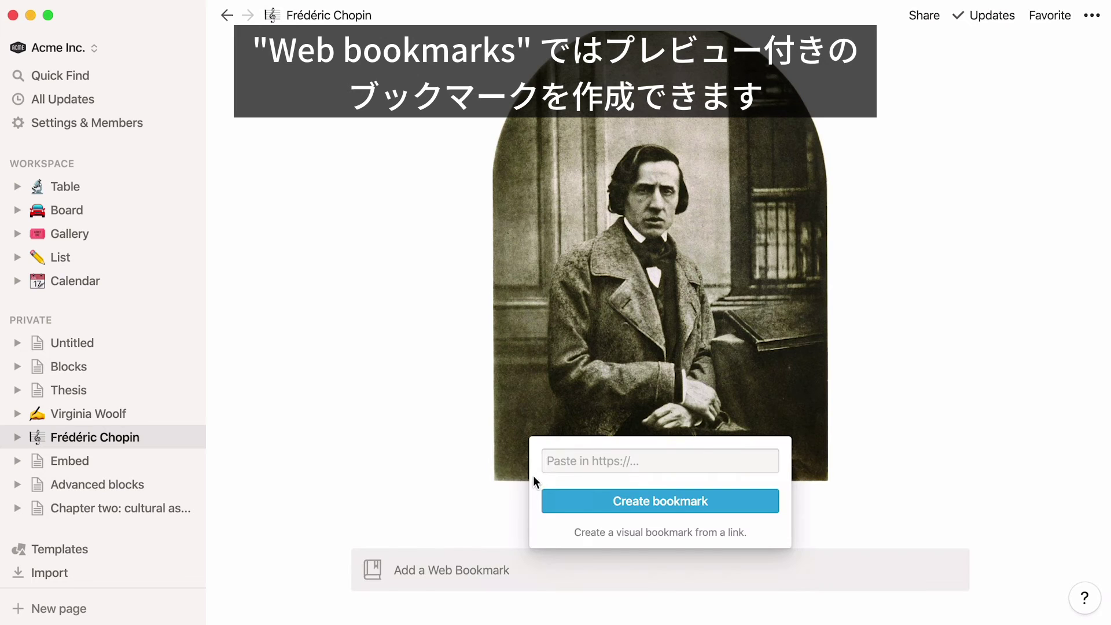
type("https://en.wikipedia.org/wiki/Nocturnes_(Chopin)")
left_click(556, 504)
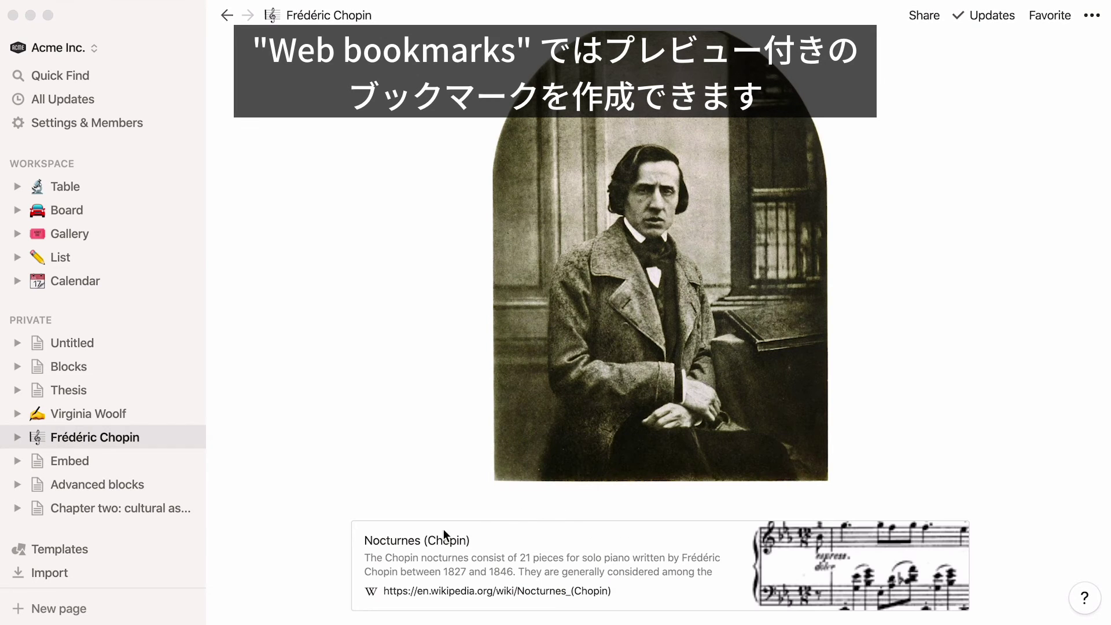
scroll(274, 585, "down", 7)
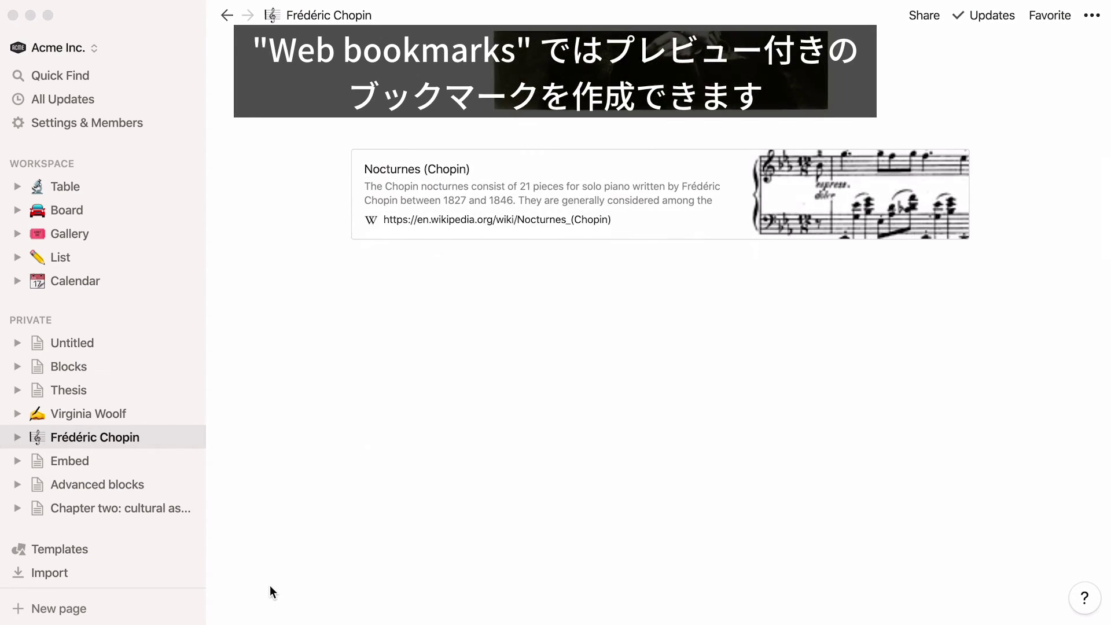
Upload Frédéric Chopin.mp4 as a video block below the bookmark.
left_click(307, 373)
type("/")
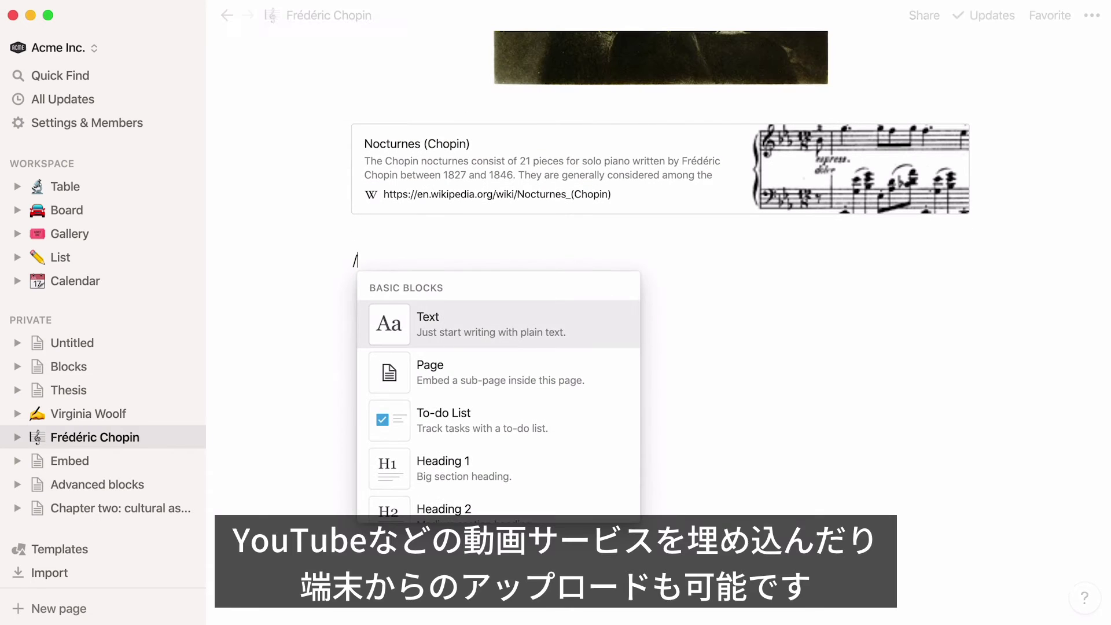
type("video")
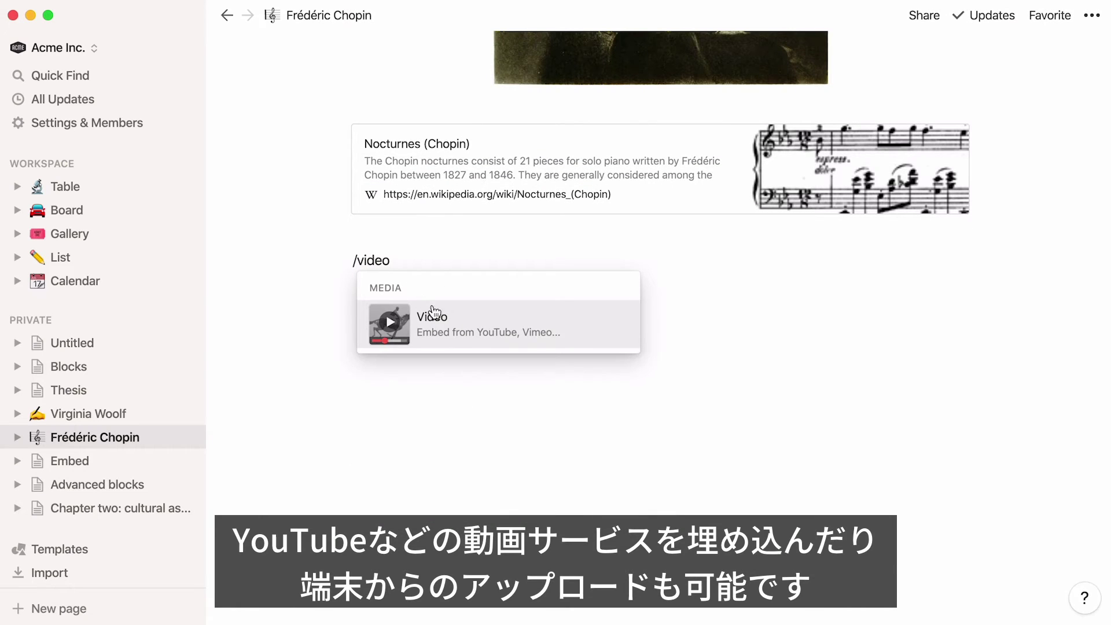
left_click(471, 318)
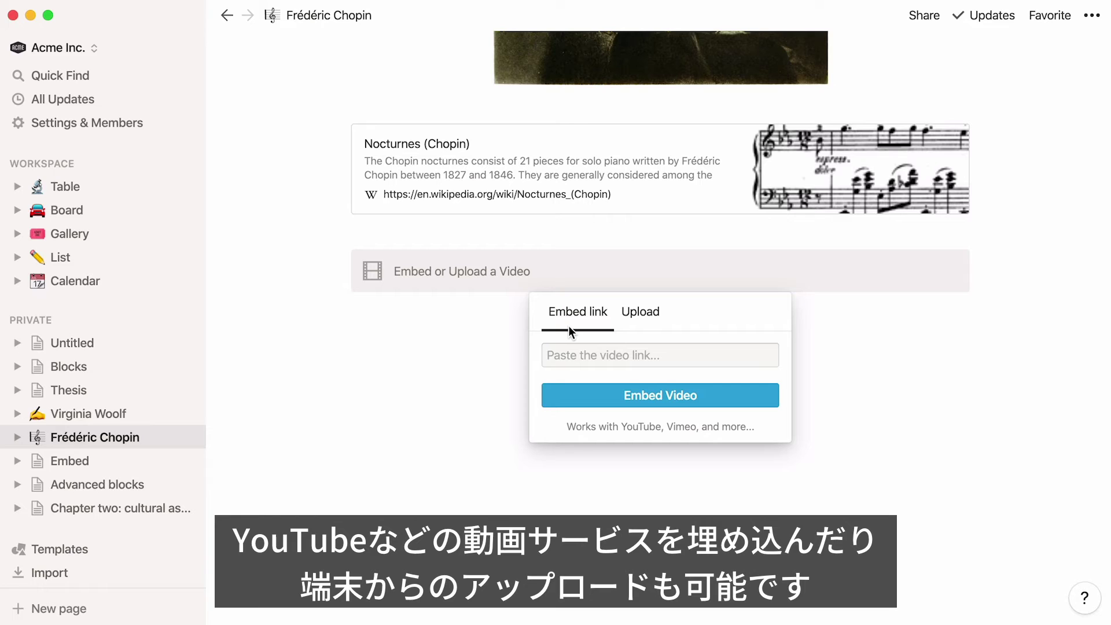
left_click(643, 326)
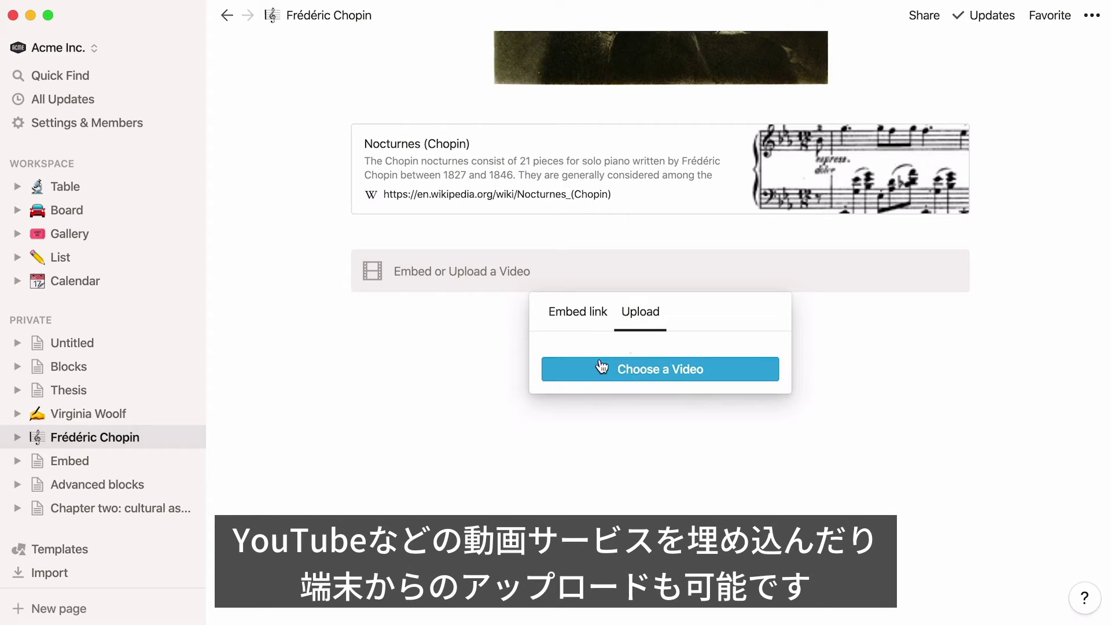
left_click(593, 369)
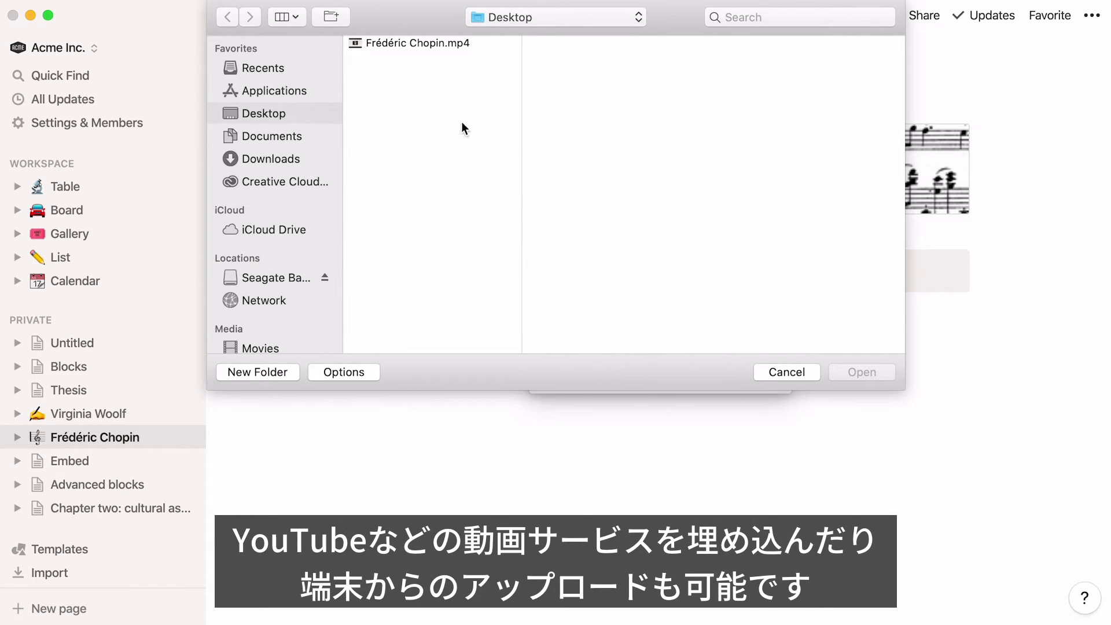
left_click(418, 43)
double_click(419, 43)
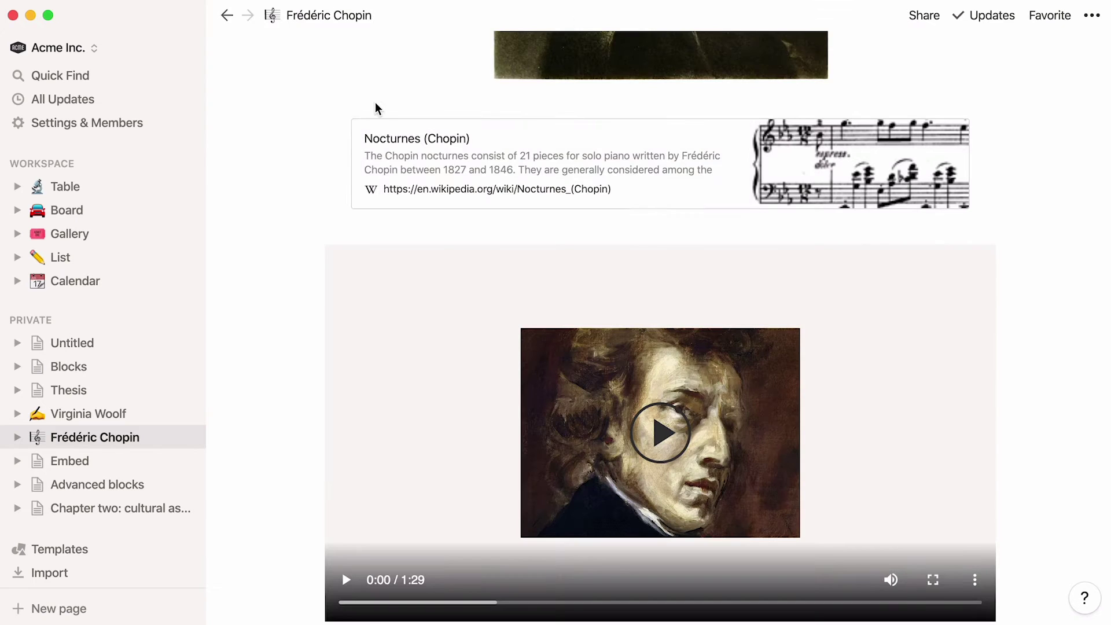
scroll(234, 394, "down", 4)
scroll(234, 391, "down", 5)
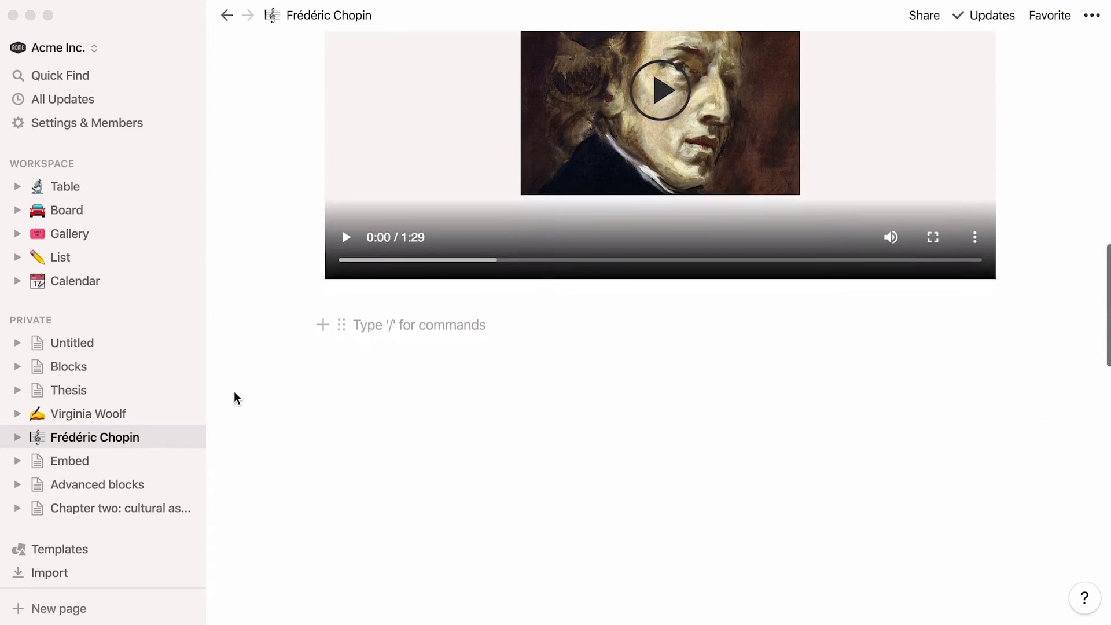
Embed the Spotify Chopin: Nocturnes player as an audio block beside the video.
type("/")
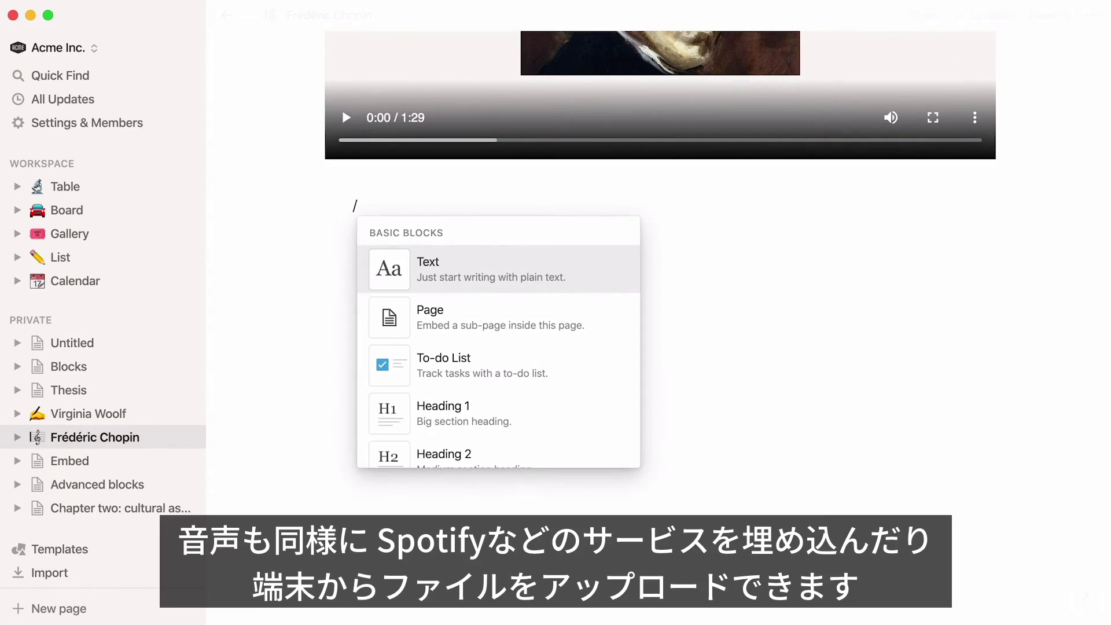
type("audio")
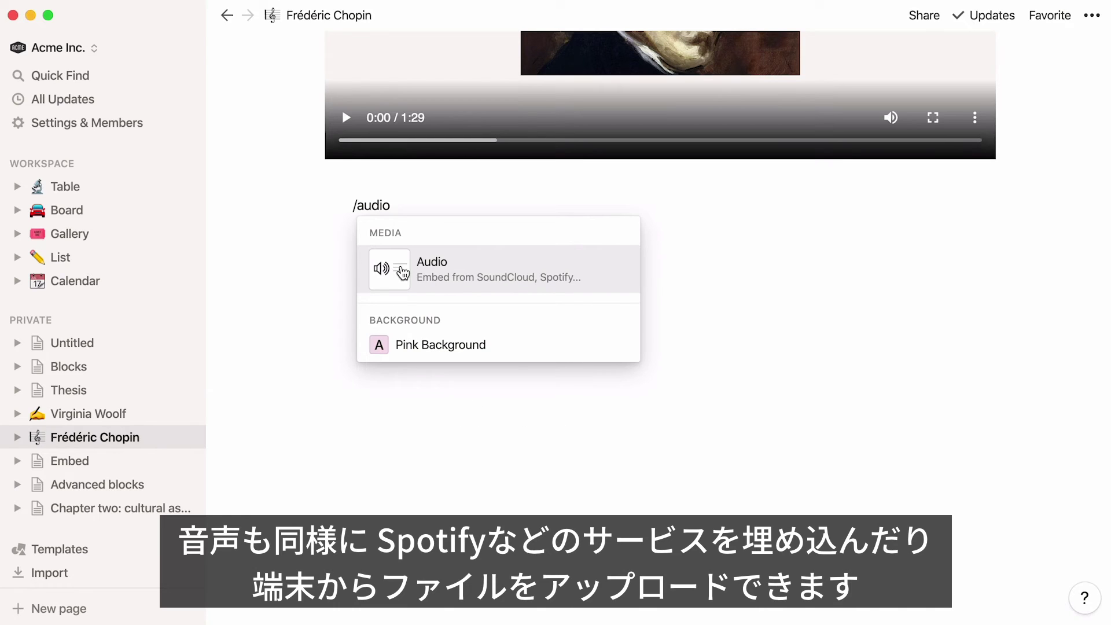
left_click(454, 279)
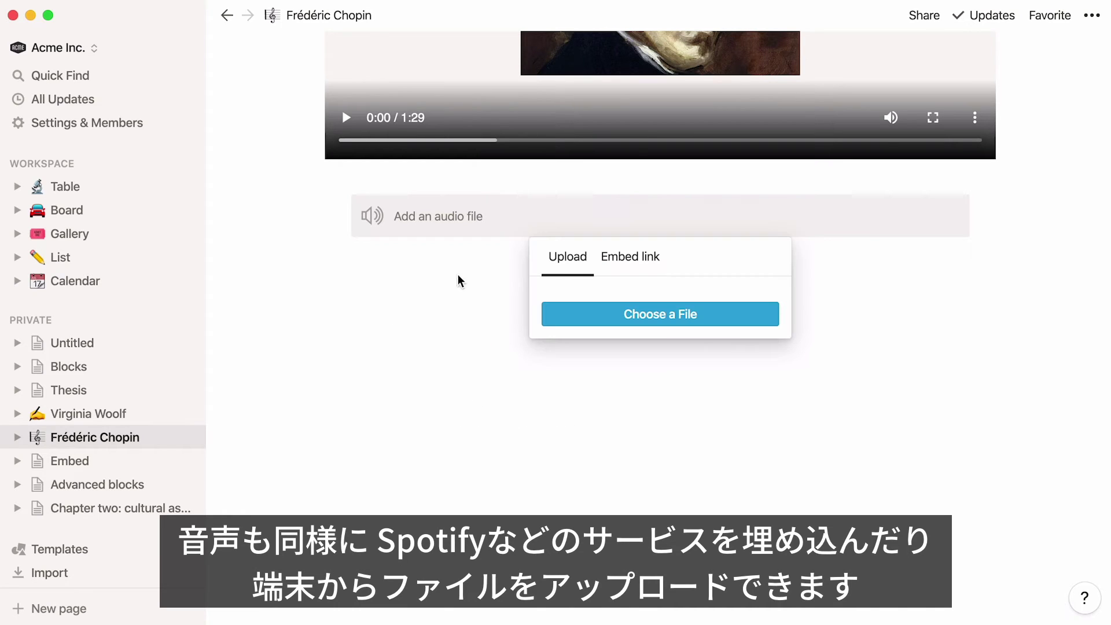
left_click(619, 265)
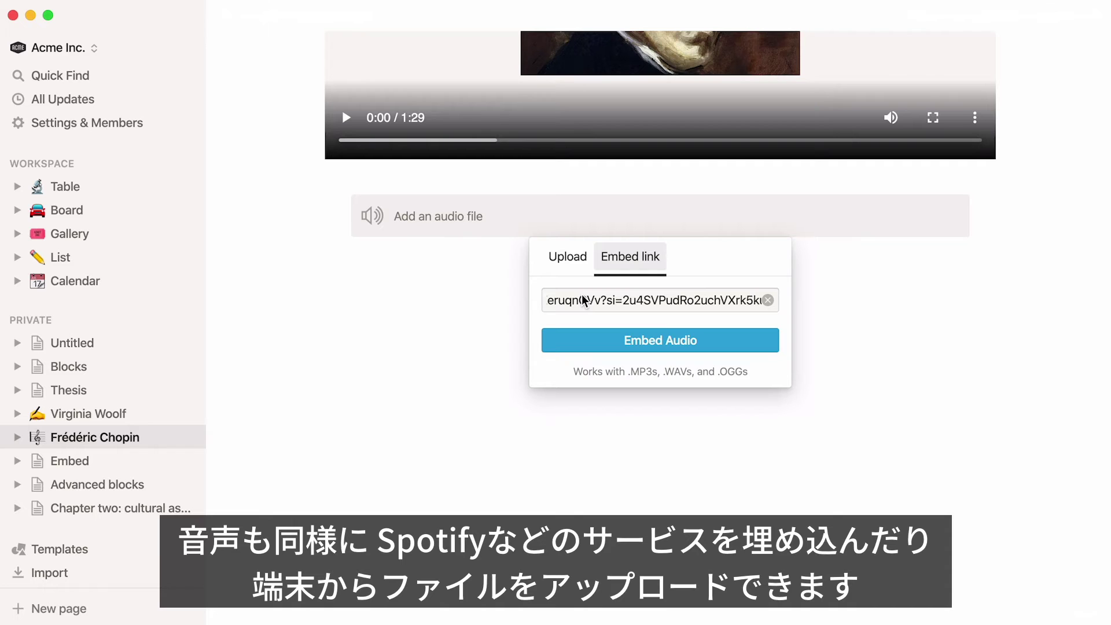
left_click(590, 341)
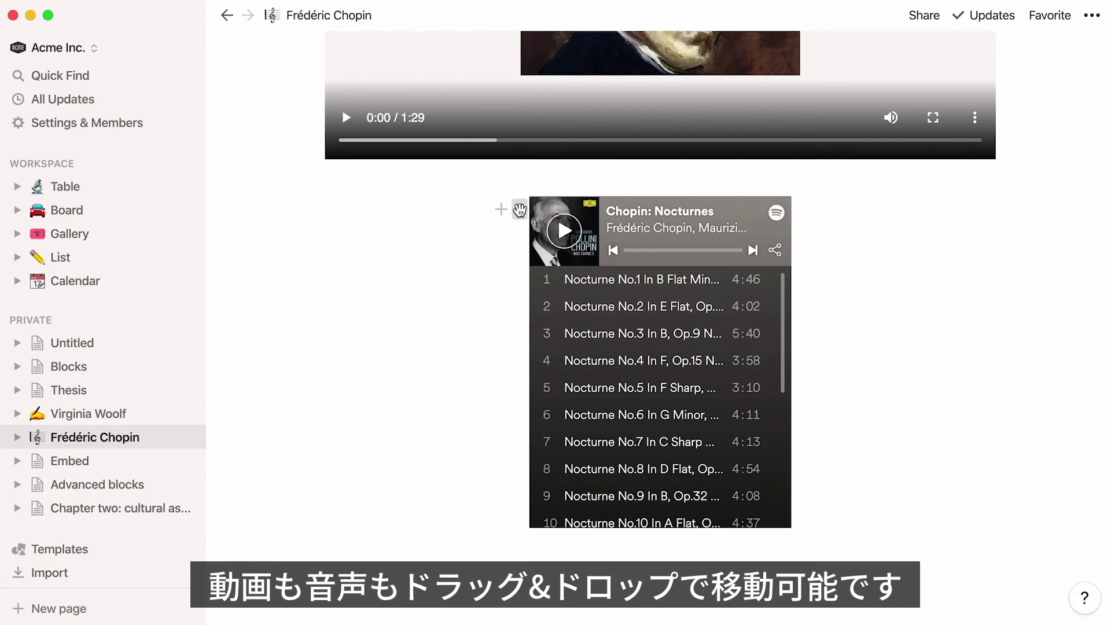
left_click_drag(519, 209, 1016, 124)
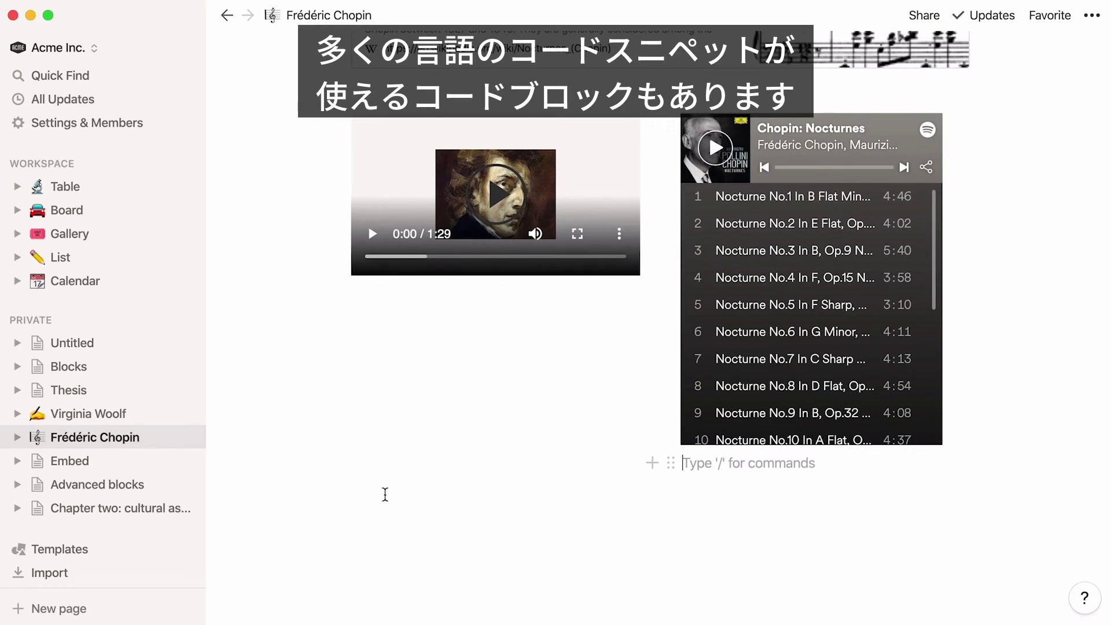
Add a JavaScript code block with the if/else greeting snippet and an empty block below.
left_click(362, 505)
type("/co")
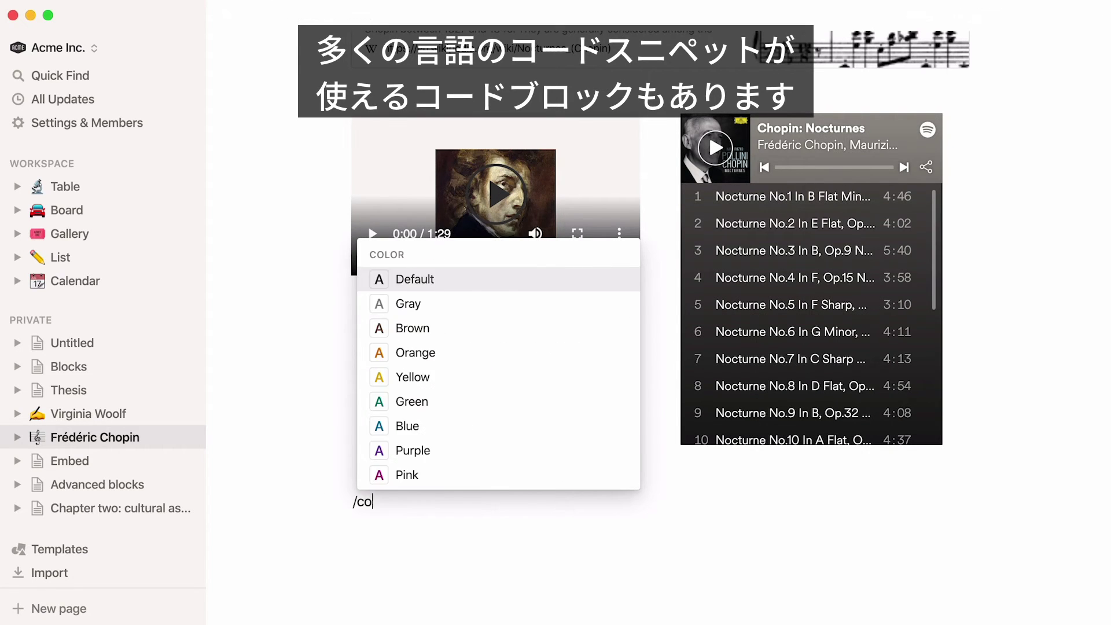
type("de")
key("Return")
left_click(929, 546)
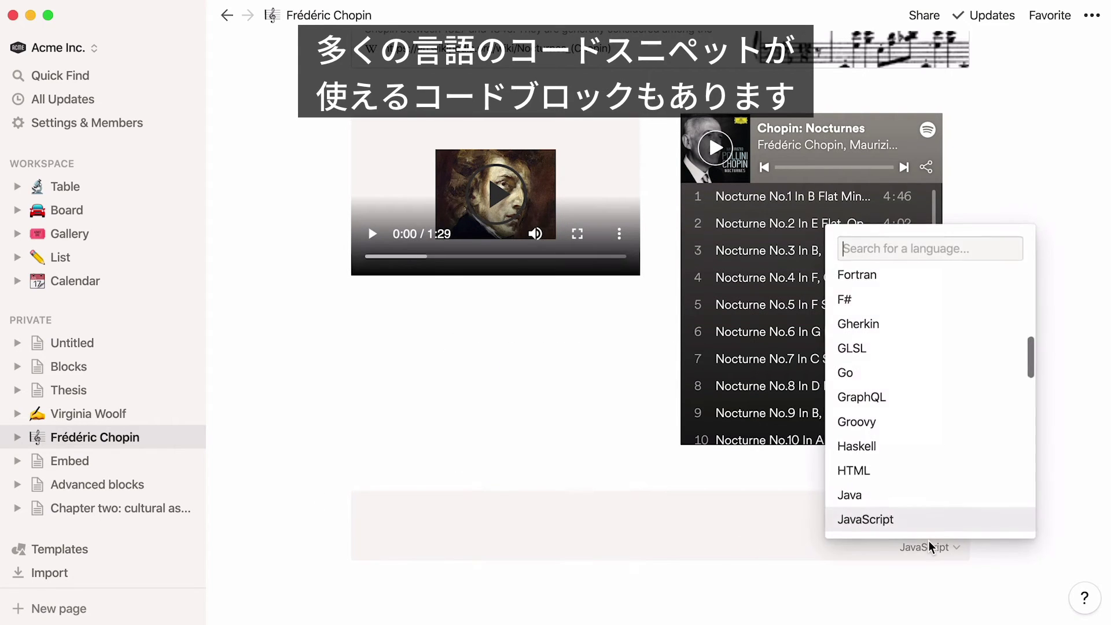
scroll(979, 433, "down", 15)
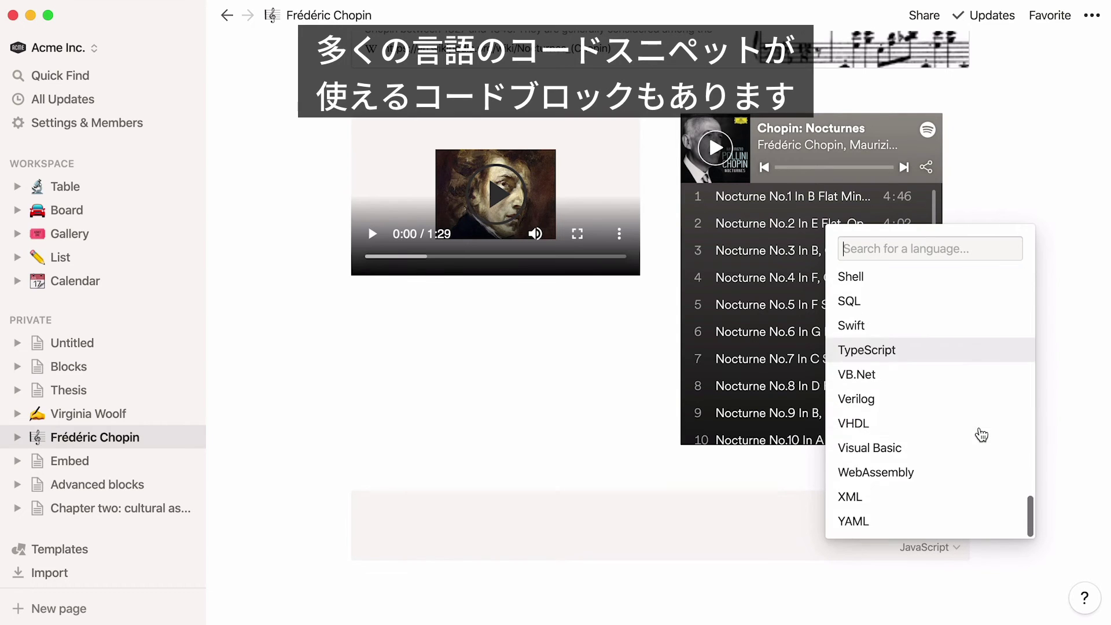
left_click(471, 515)
type("if (hour < 18) {   greeting = \"Good day\"; } else {   greeting = \"Good evening\"; }")
scroll(274, 557, "down", 1)
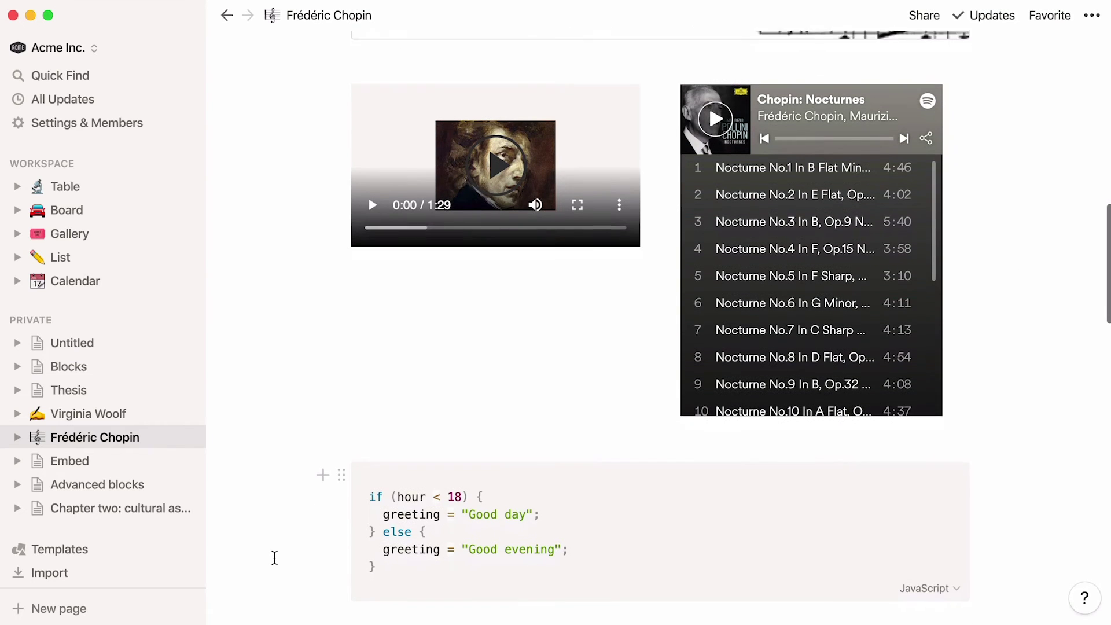
scroll(275, 557, "down", 1)
left_click(315, 610)
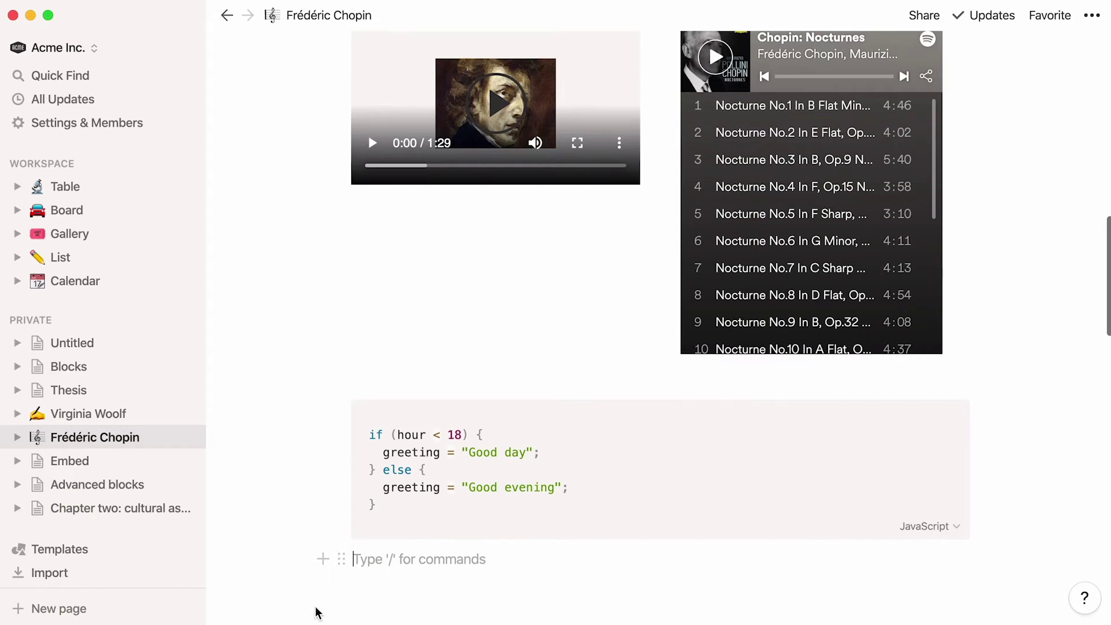
Attach Scores.pdf (4201.3KB) as a file block below the Chopin code block.
type("/file")
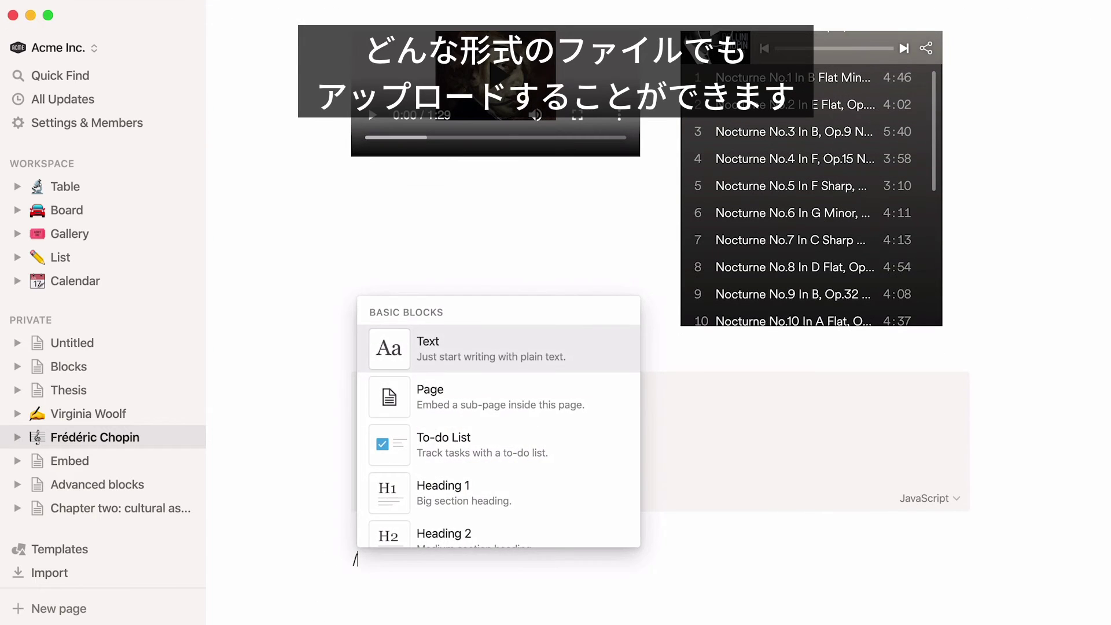
left_click(424, 530)
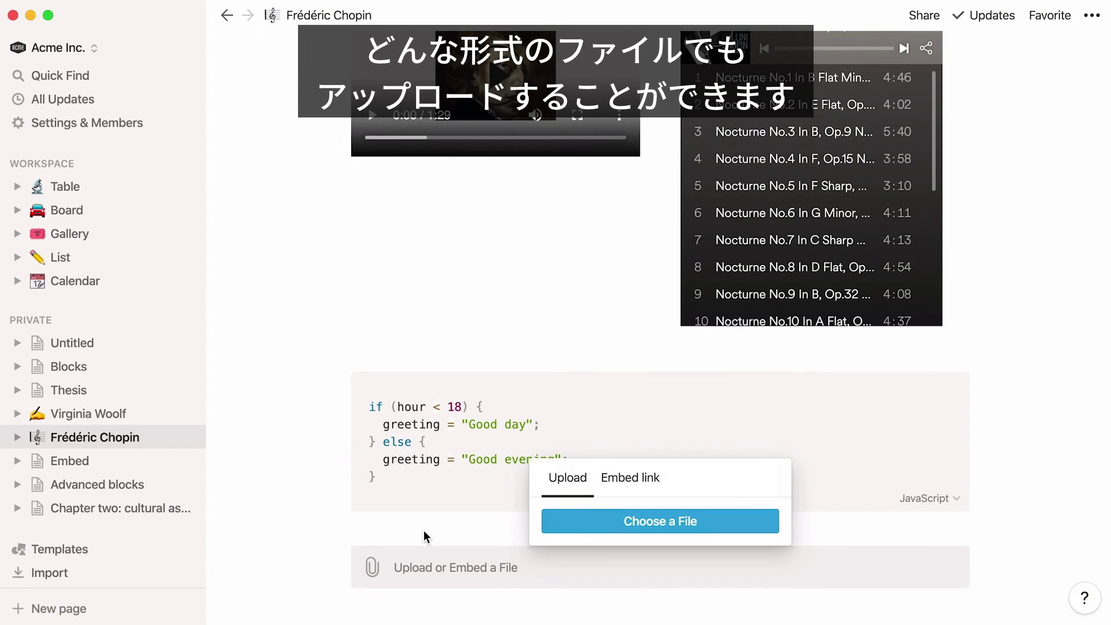
left_click(579, 524)
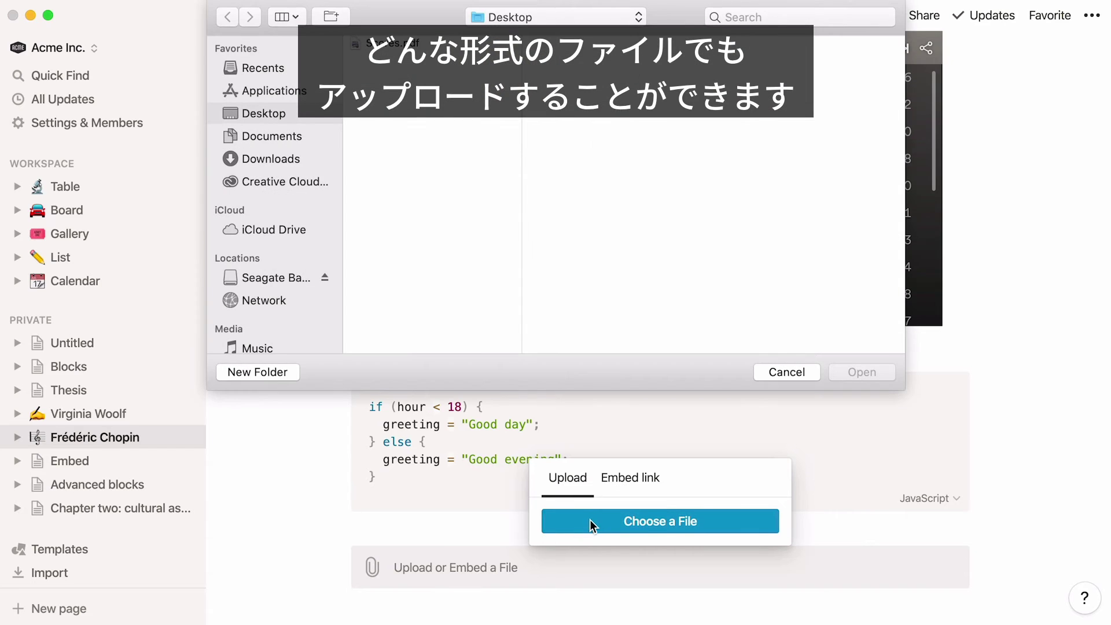
double_click(405, 44)
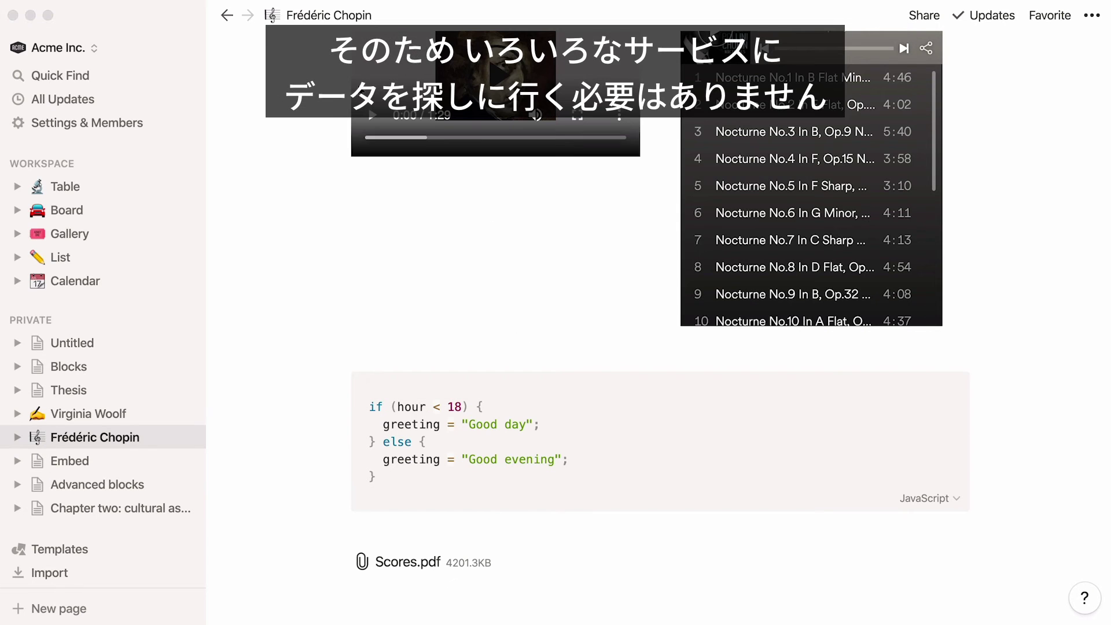
scroll(263, 150, "up", 10)
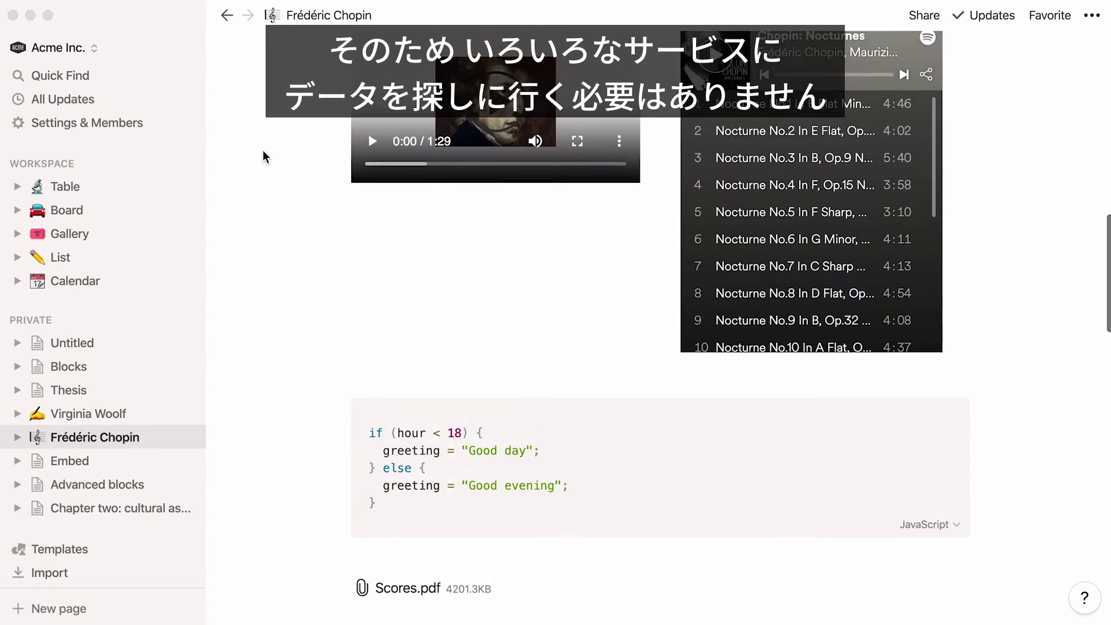
scroll(262, 150, "up", 5)
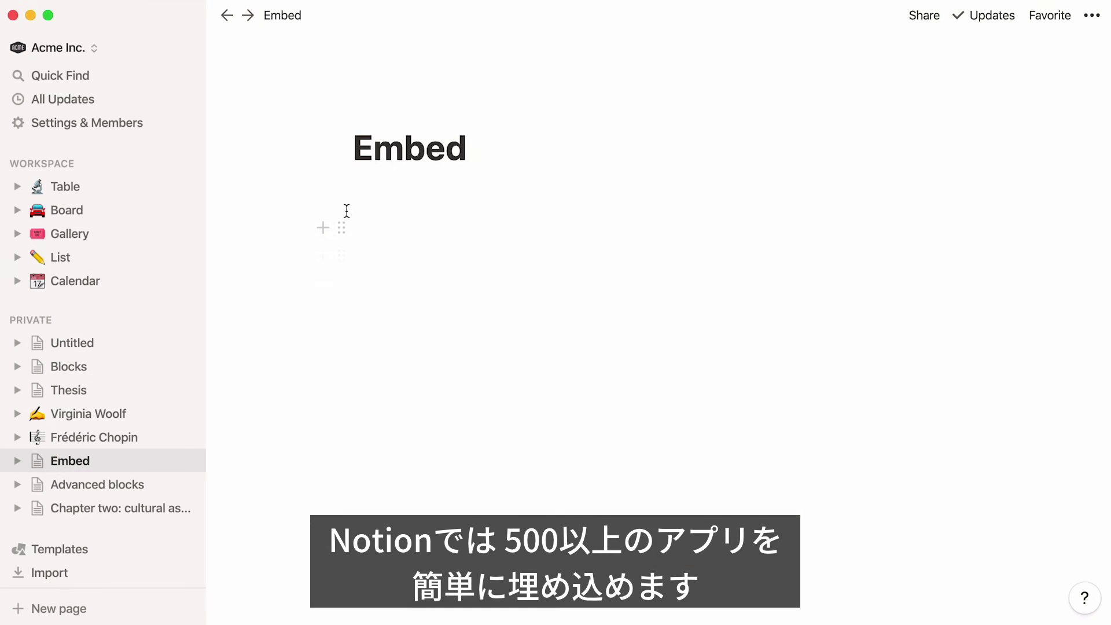
Embed a Google Map of Giverny on the line under the Embed page title.
left_click(362, 205)
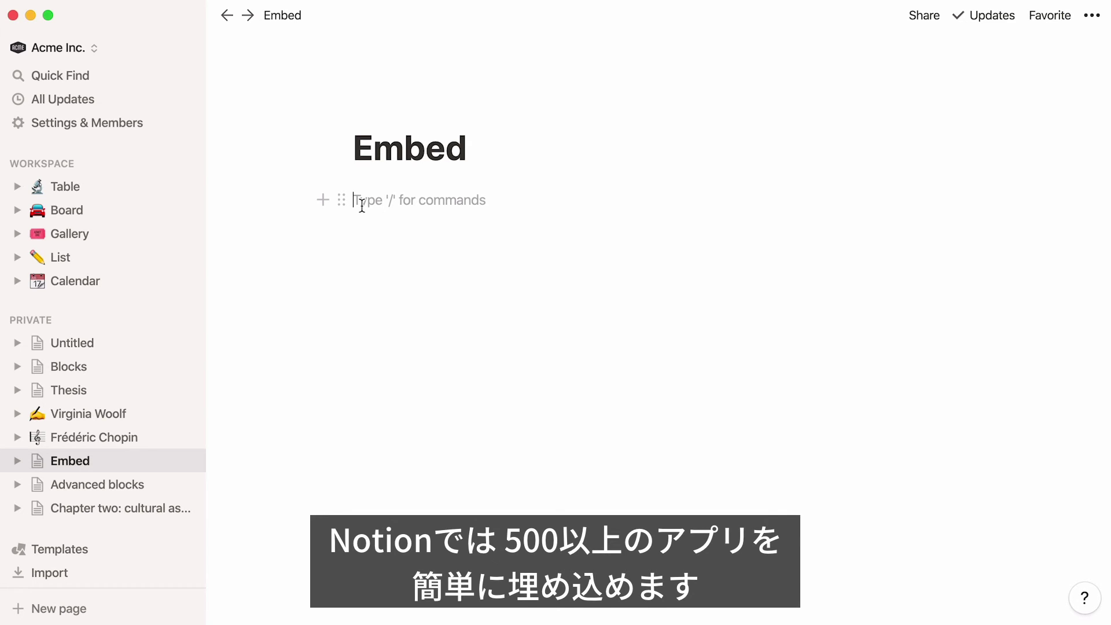
type("/embed")
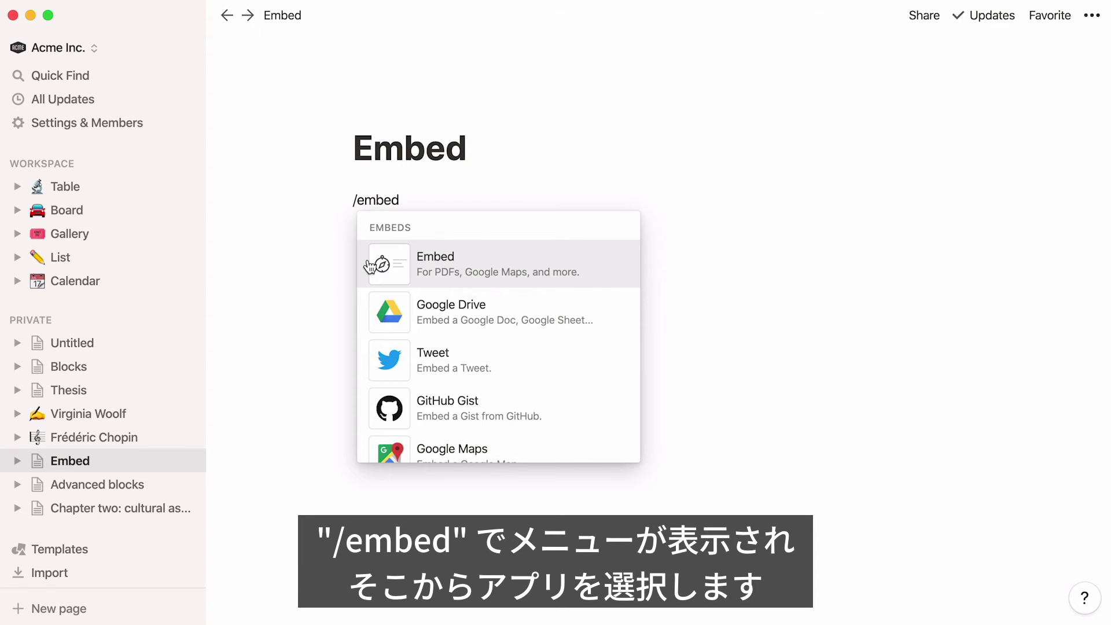
scroll(365, 309, "down", 4)
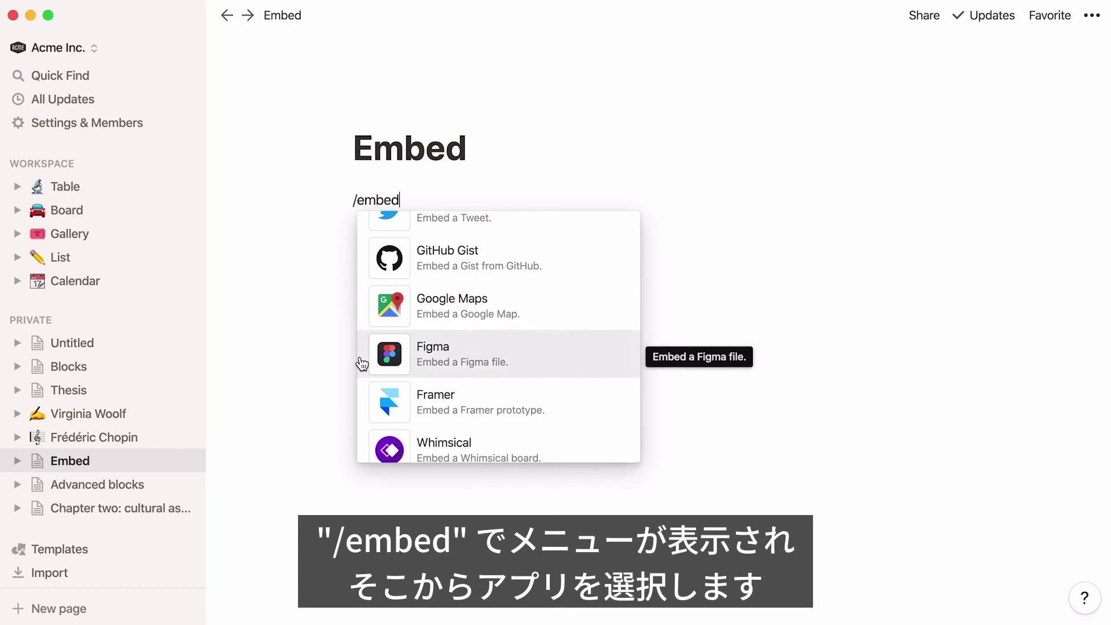
scroll(363, 356, "down", 4)
key("BackSpace")
key("BackSpace")
key("BackSpace")
key("BackSpace")
key("BackSpace")
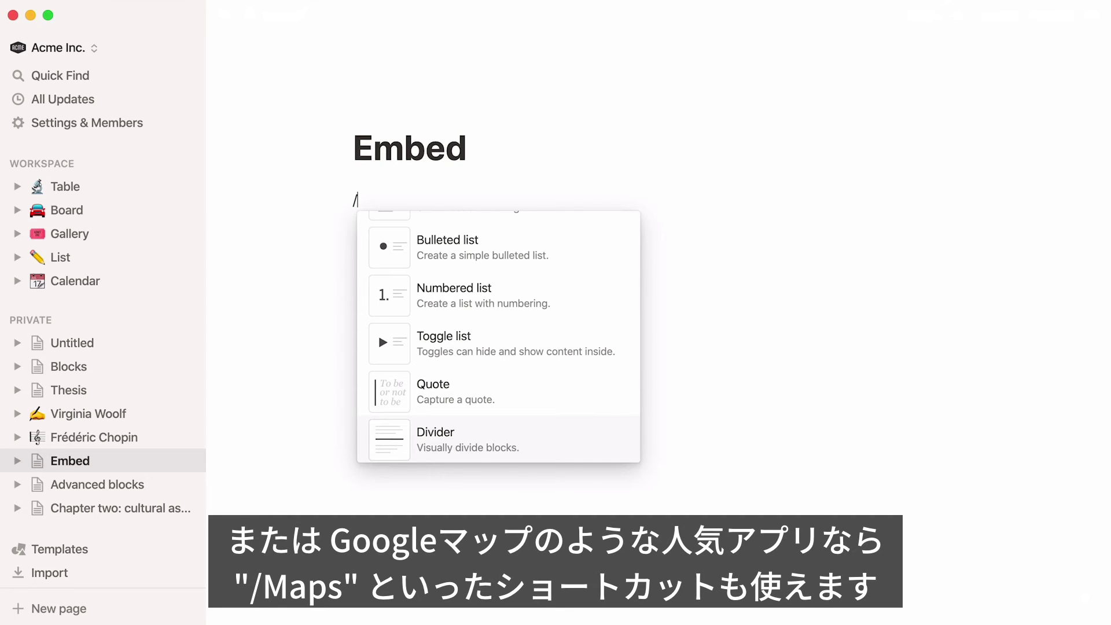
type("maps")
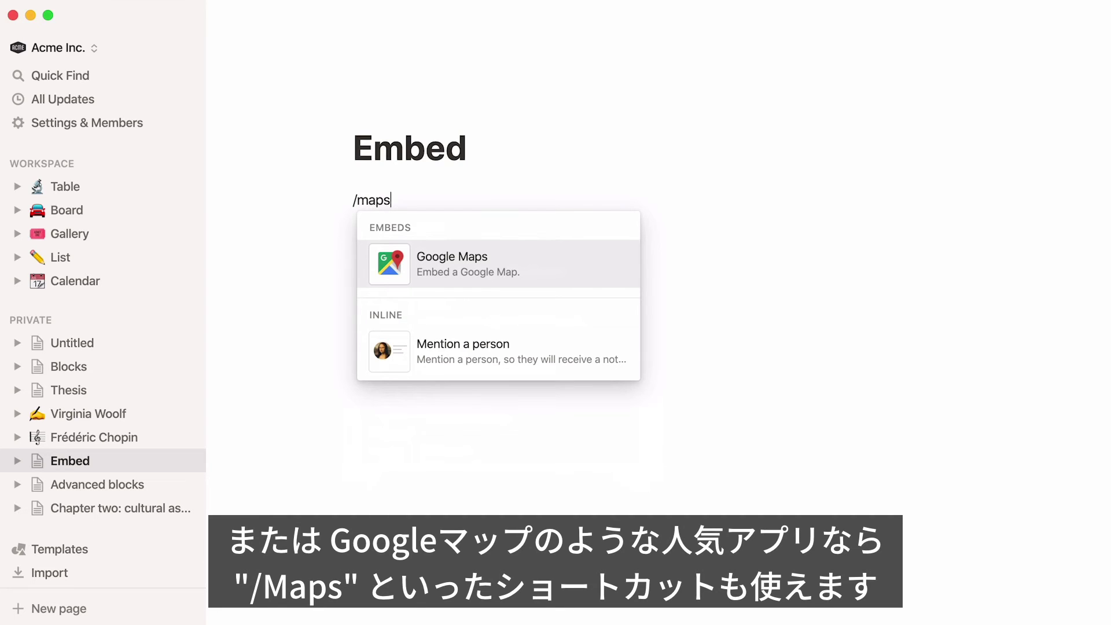
key("Return")
key("super+v")
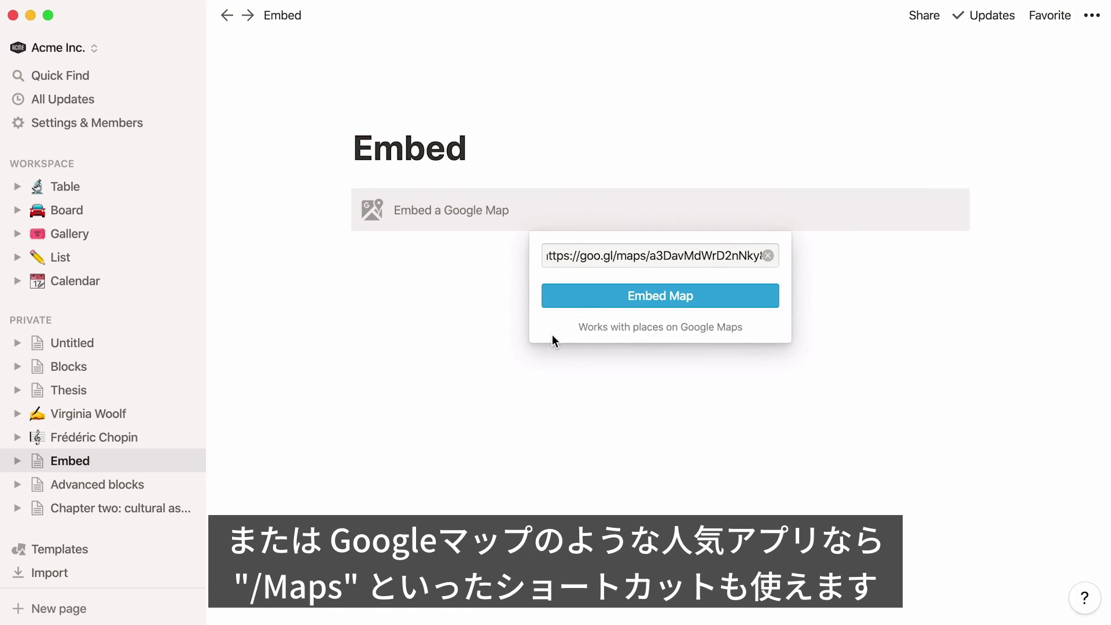
left_click(591, 304)
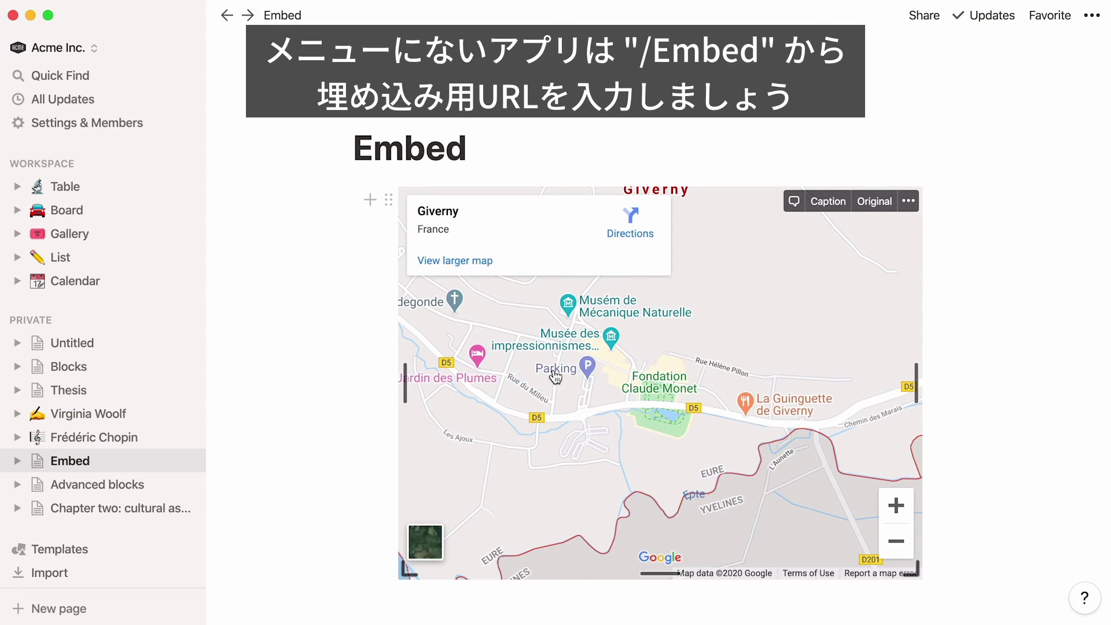
Add an empty general Embed block below the map, leaving its link prompt unfilled.
left_click(370, 606)
type("/embed")
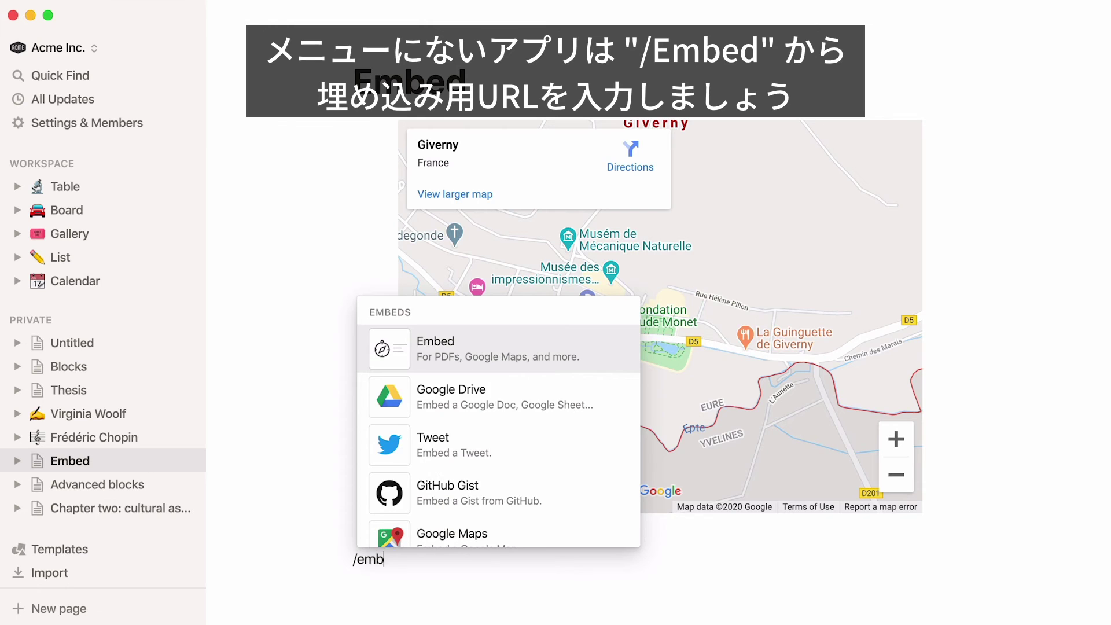
left_click(511, 358)
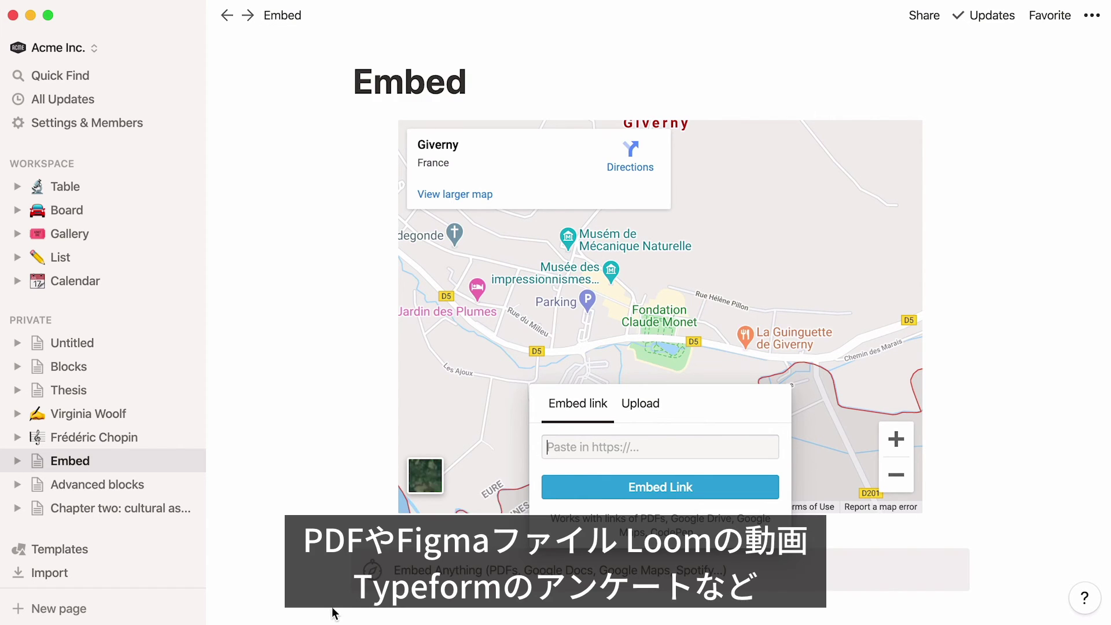
left_click(332, 608)
scroll(332, 607, "down", 3)
scroll(659, 330, "down", 10)
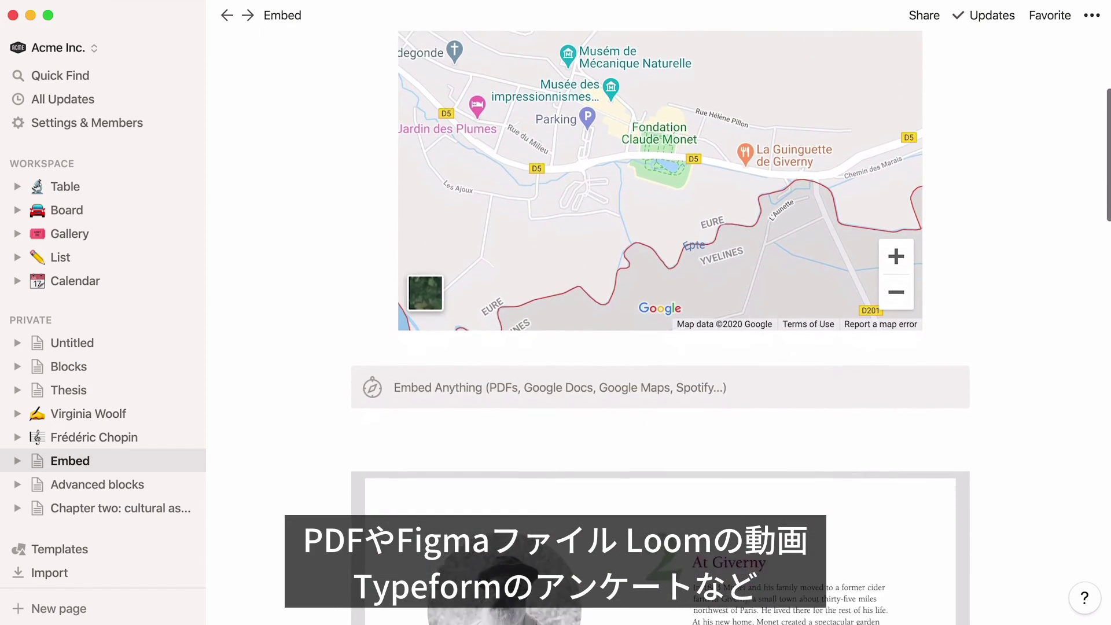
scroll(660, 330, "down", 10)
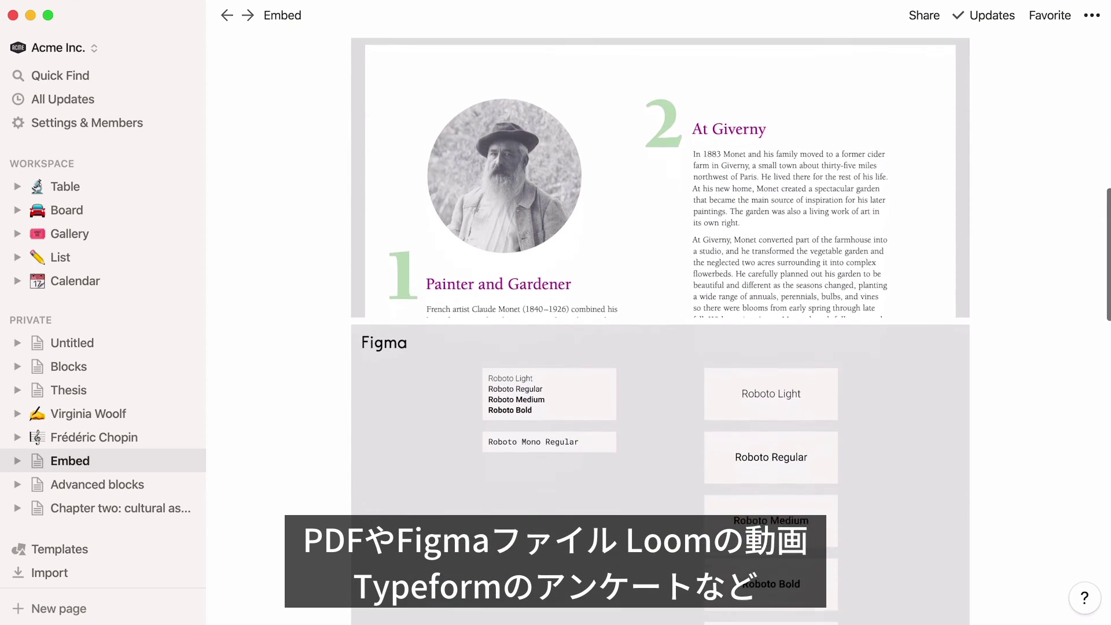
scroll(659, 329, "down", 10)
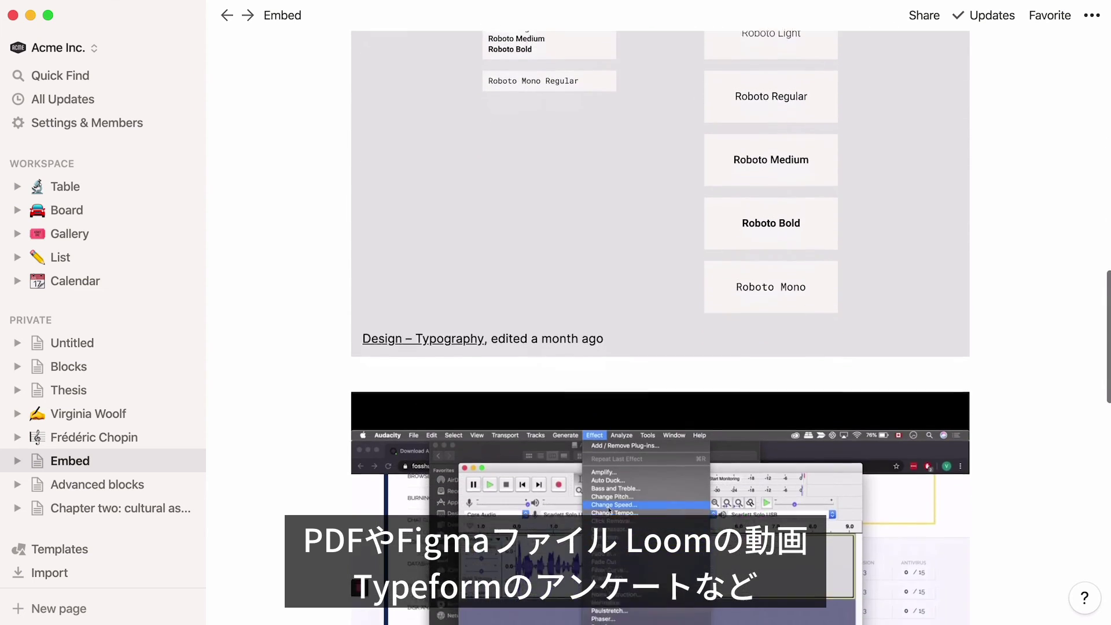
scroll(660, 330, "down", 6)
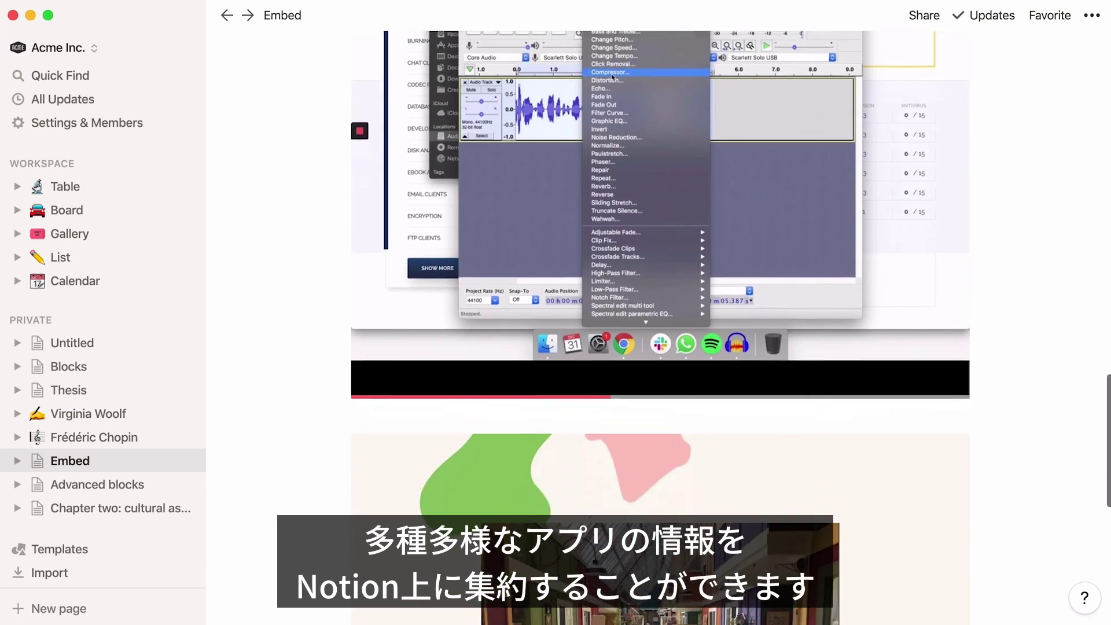
scroll(659, 330, "down", 4)
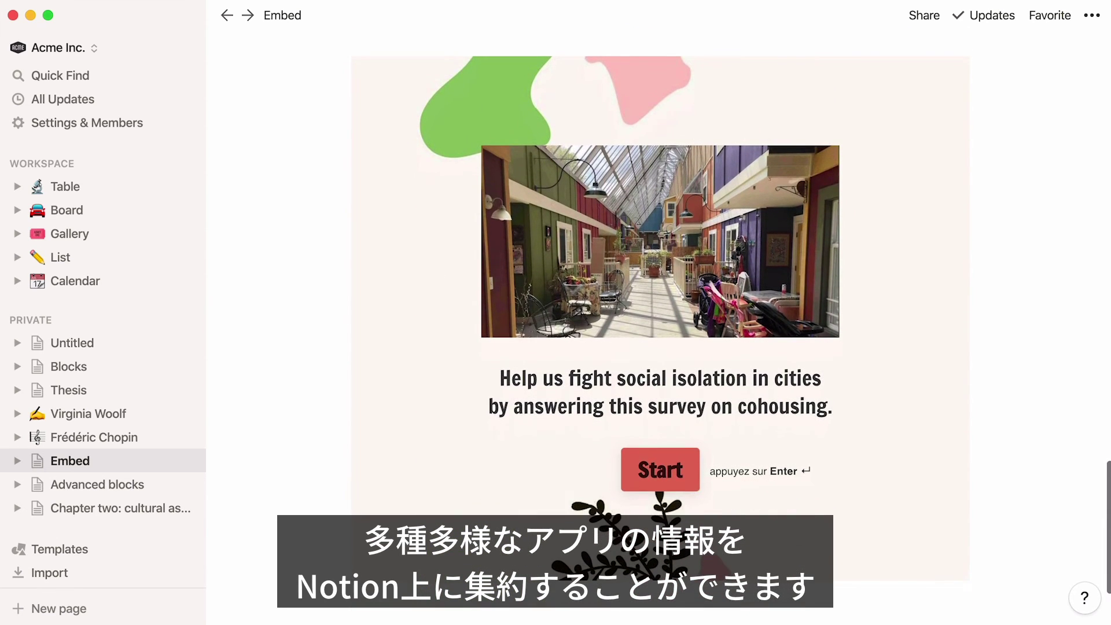
scroll(660, 329, "up", 5)
scroll(659, 329, "up", 20)
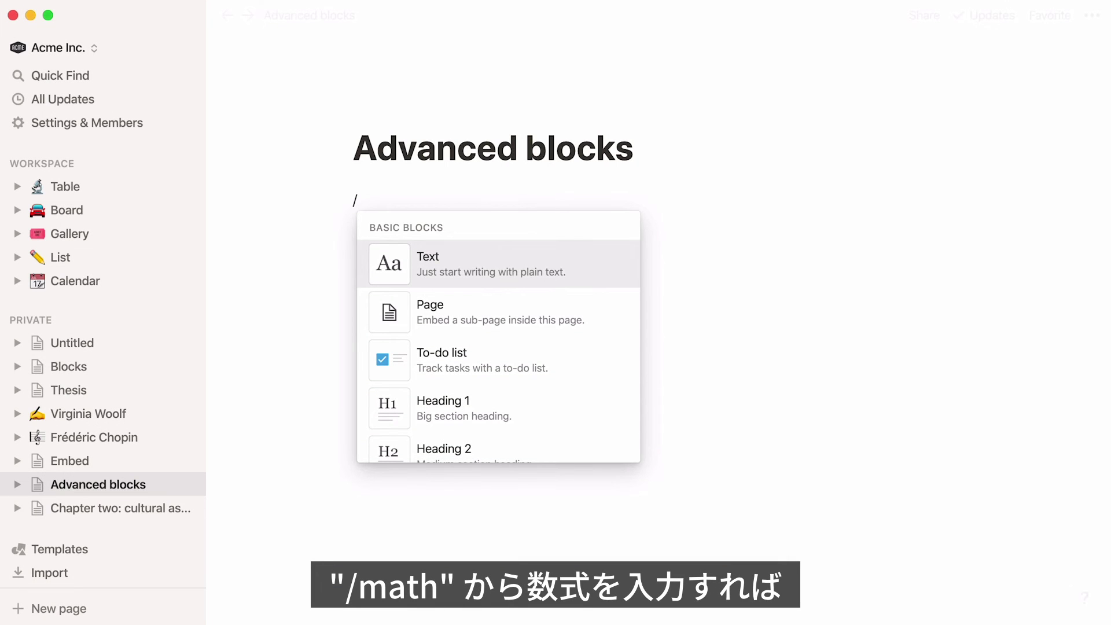
Insert a math equation reading f(x) = x^2, then type /template on the next line.
type("math")
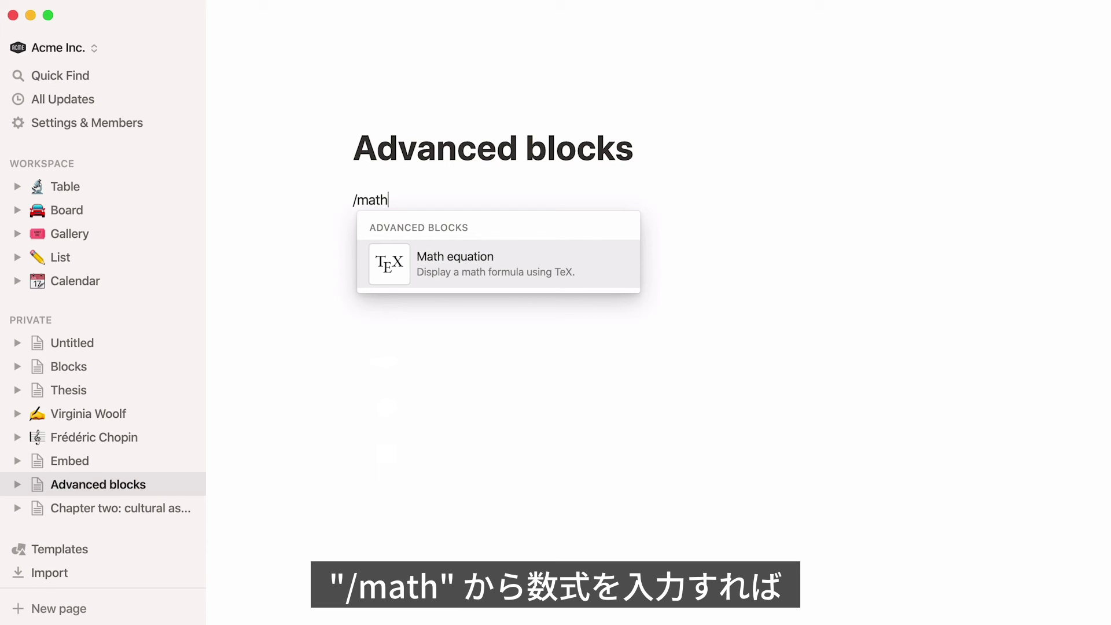
key("Return")
type("f(x) = x^2")
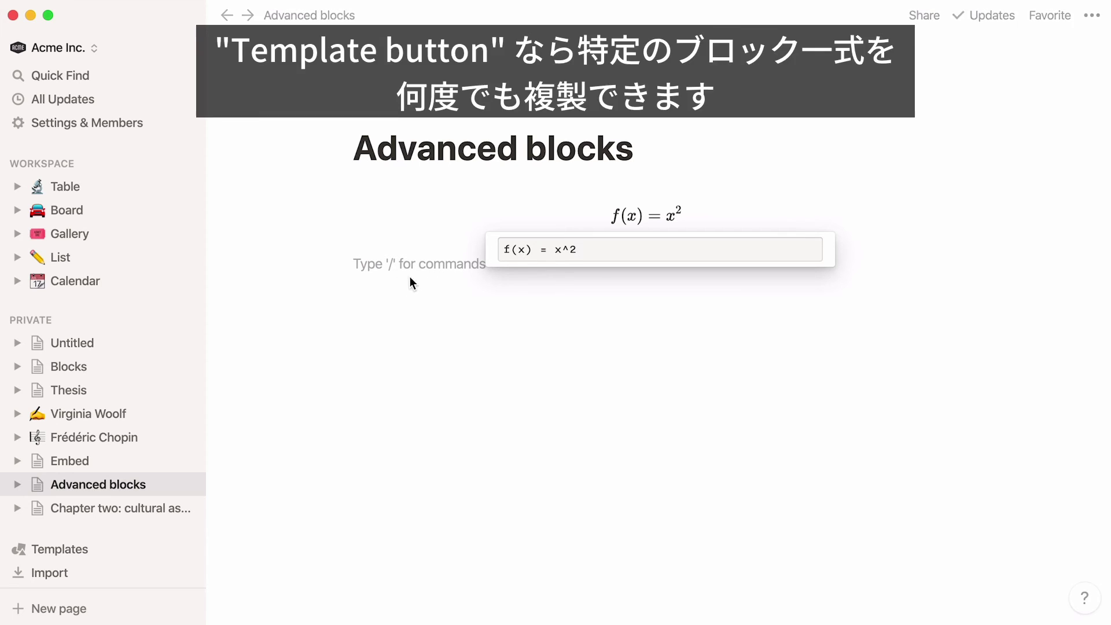
left_click(409, 277)
type("/templa")
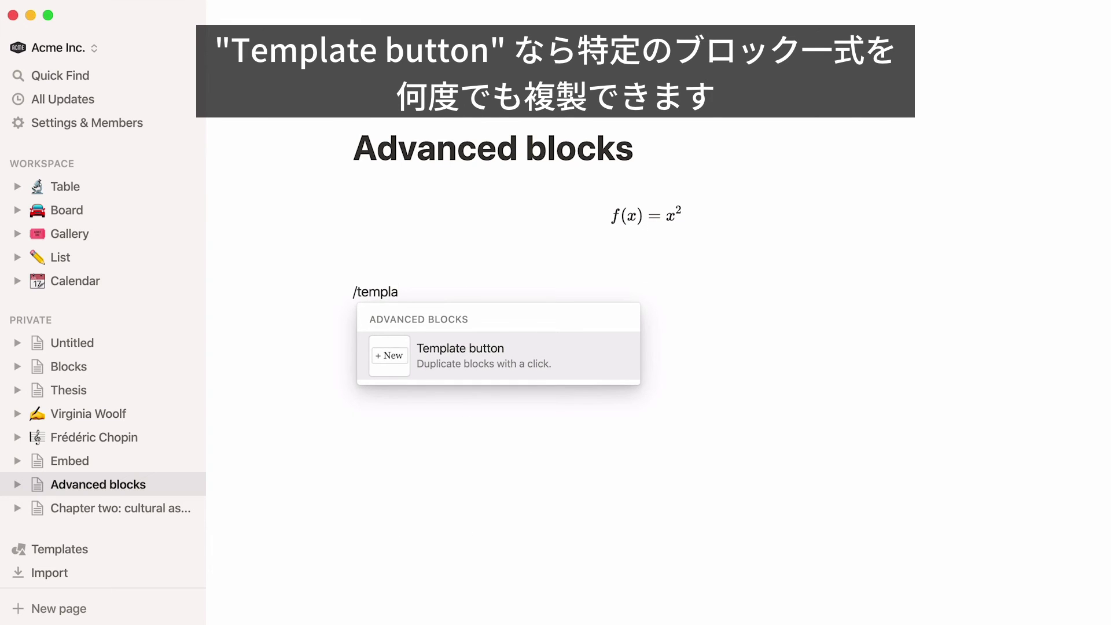
type("te")
Add a template button named 'Journal' whose template holds the pasted Date heading and five journal questions.
key("Return")
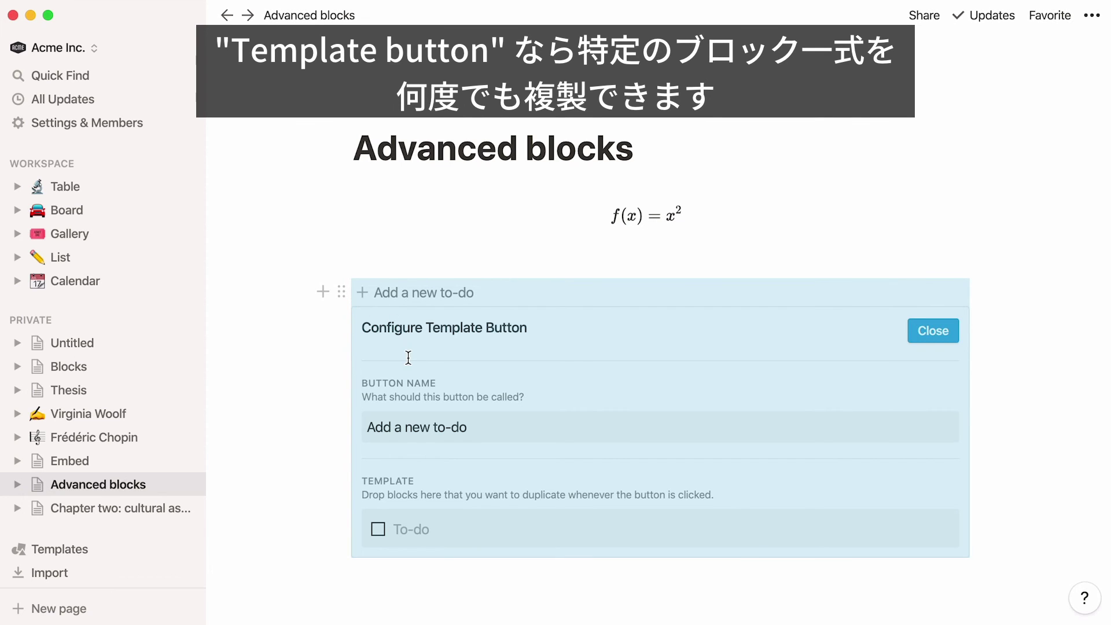
triple_click(434, 428)
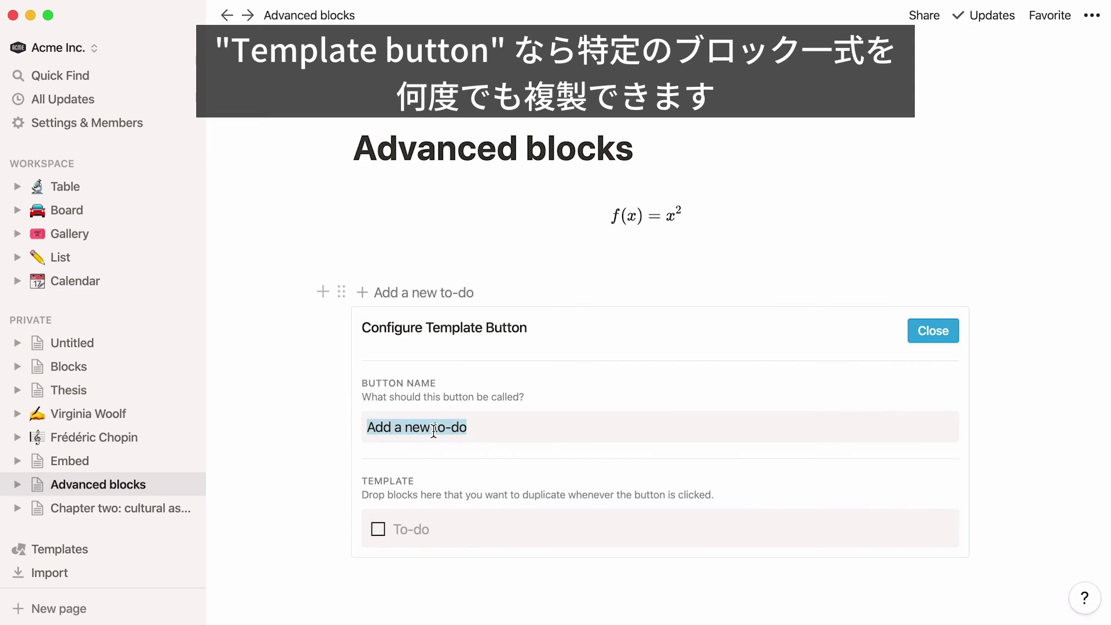
type("Journal")
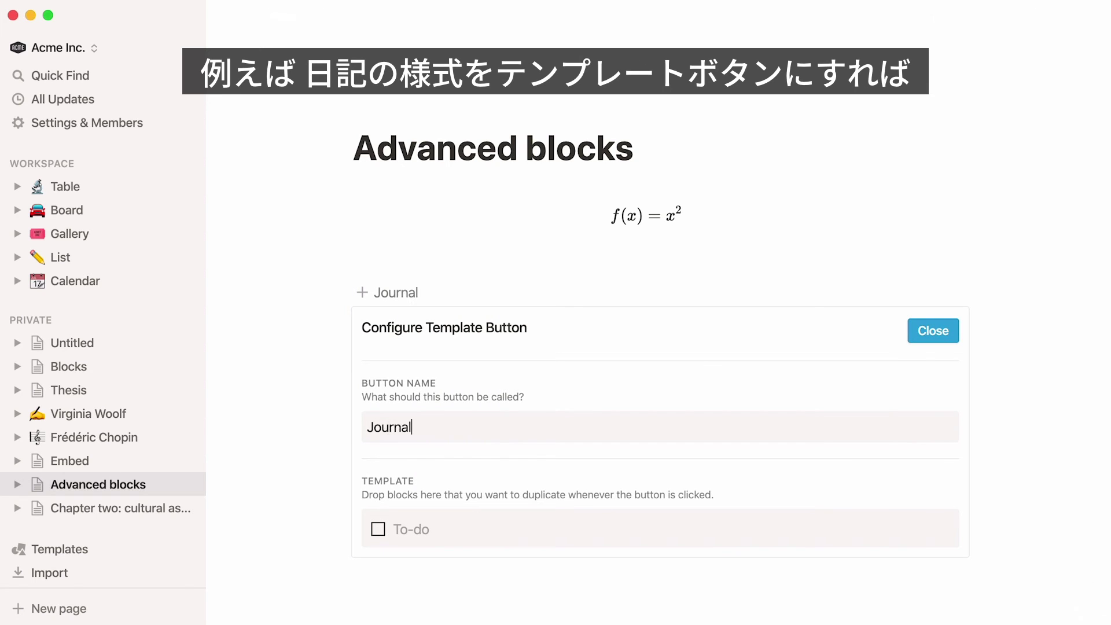
left_click(399, 528)
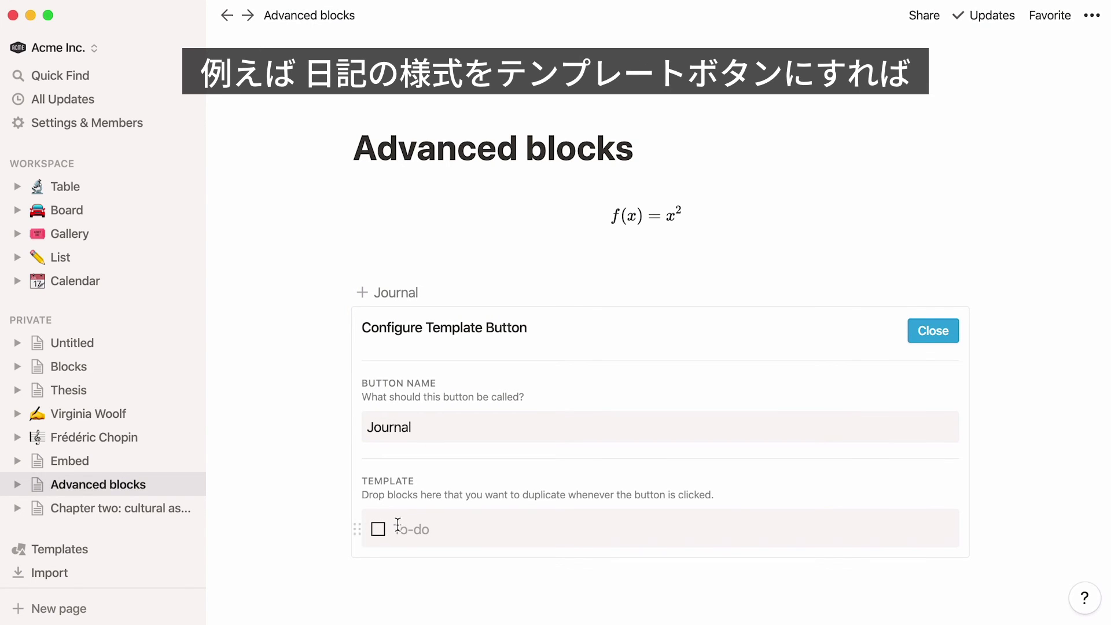
key("super+v")
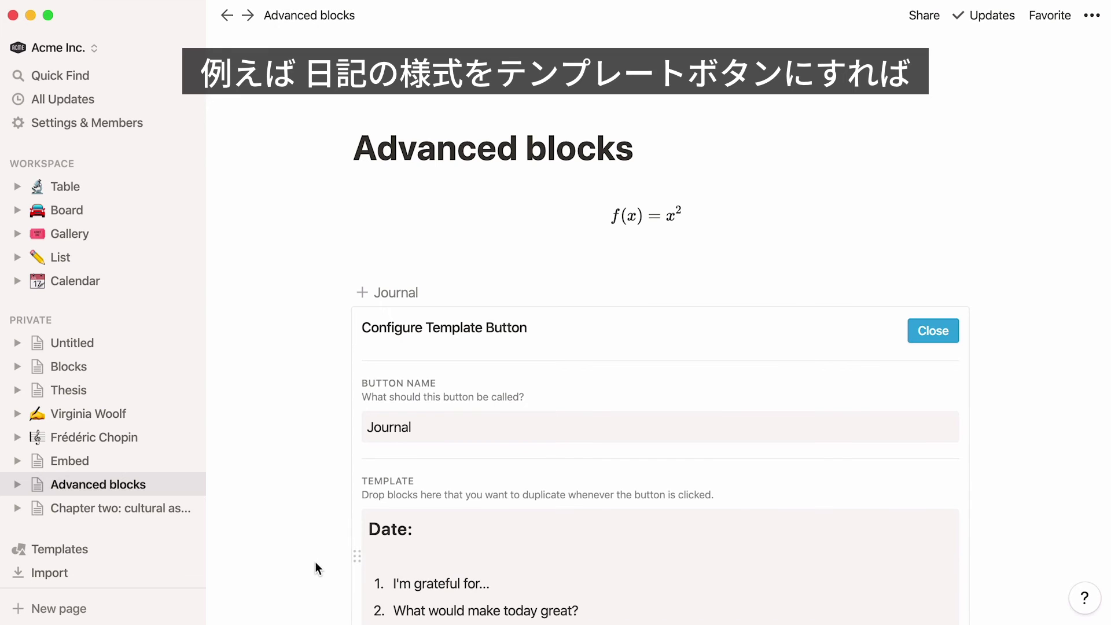
scroll(315, 561, "down", 5)
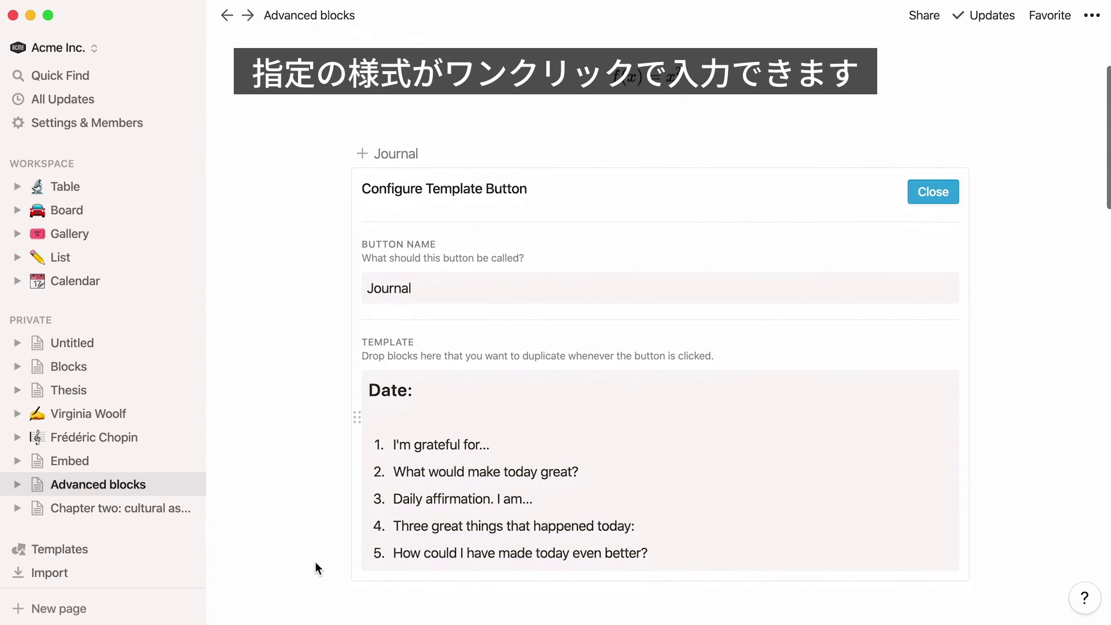
left_click(925, 191)
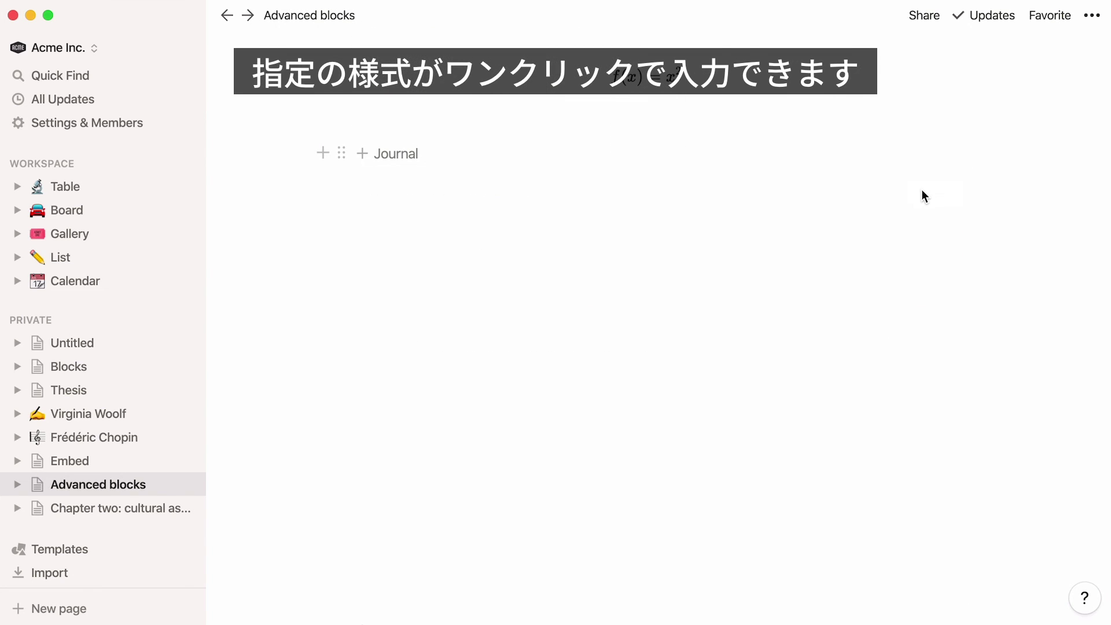
Insert two journal entries with the Journal button, then expand Thesis and Chapter One in the sidebar.
left_click(365, 161)
left_click(365, 161)
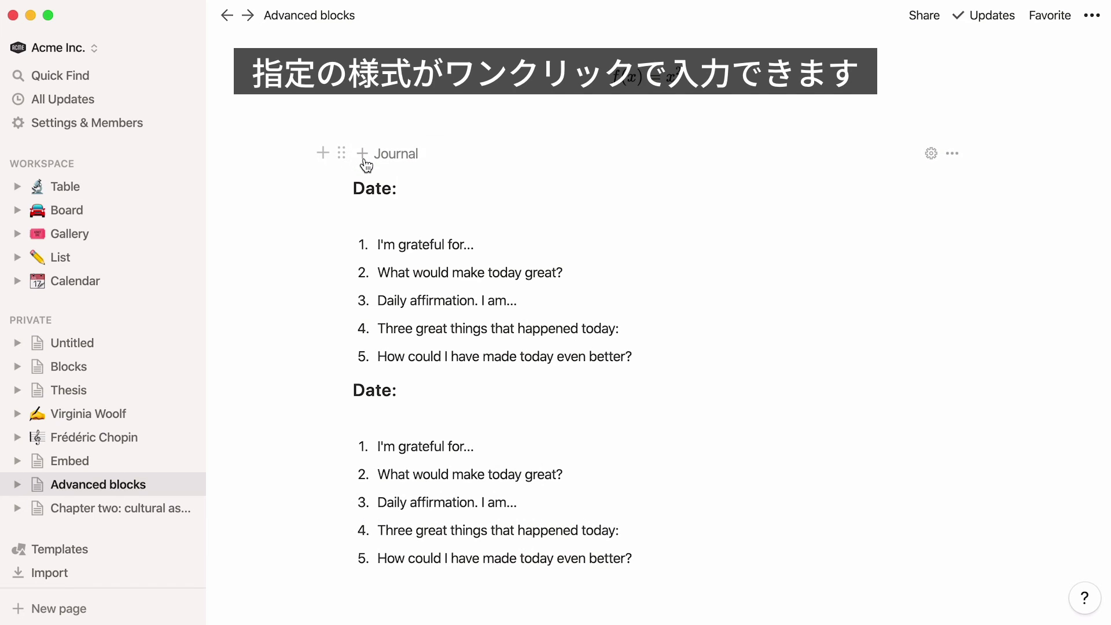
left_click(16, 391)
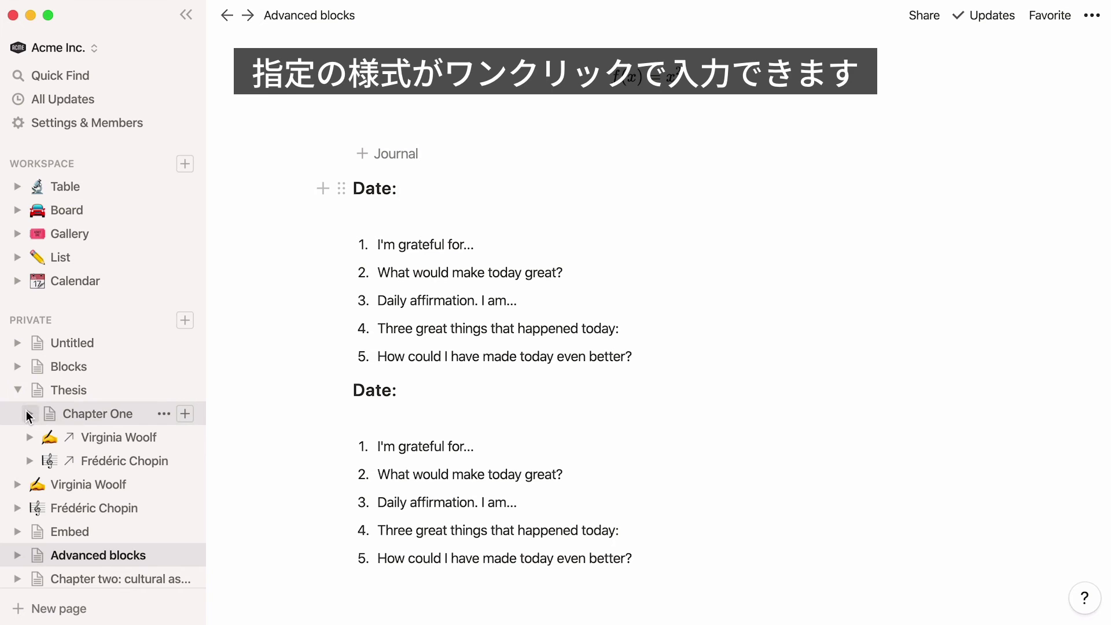
left_click(29, 414)
Open The Raval today and insert a Breadcrumb block (/bread) below Introduction.
left_click(99, 484)
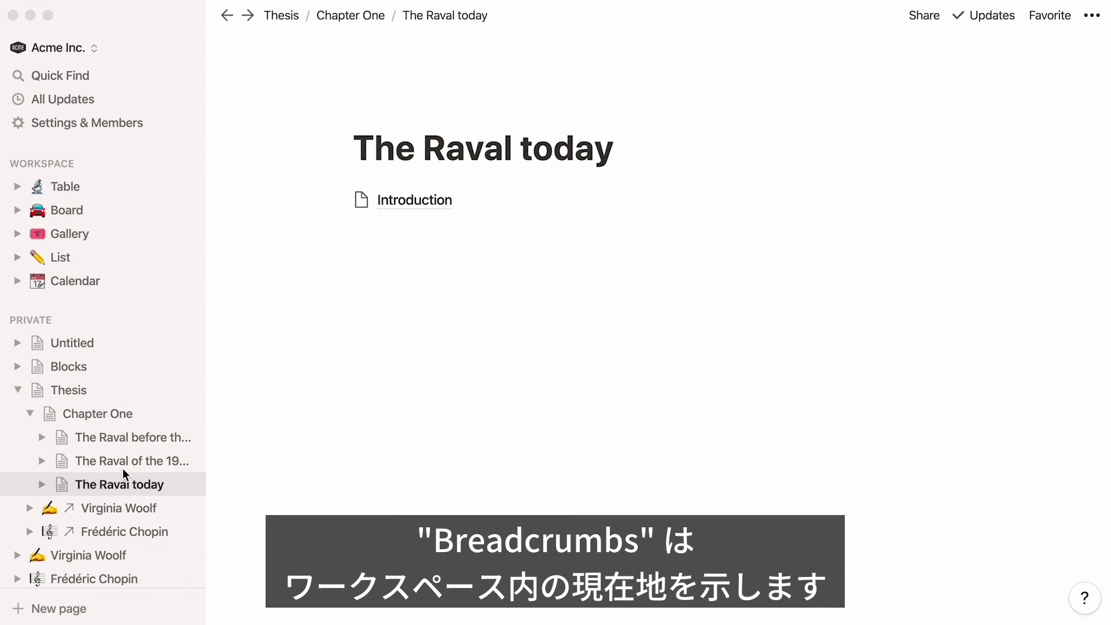
left_click(363, 250)
type("/bread")
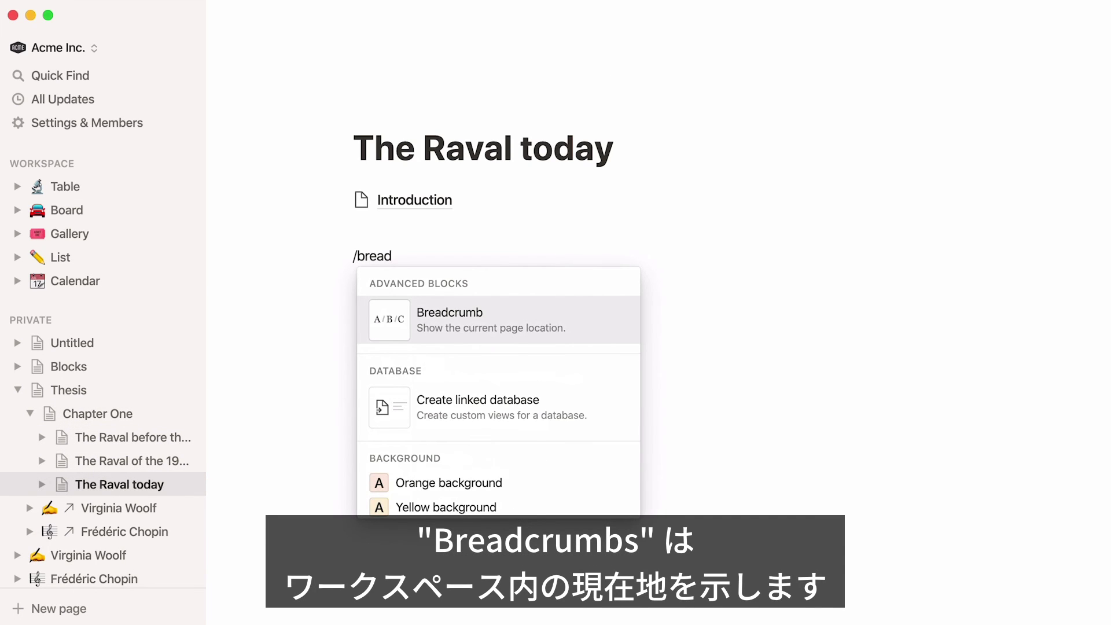
key("Return")
left_click(365, 293)
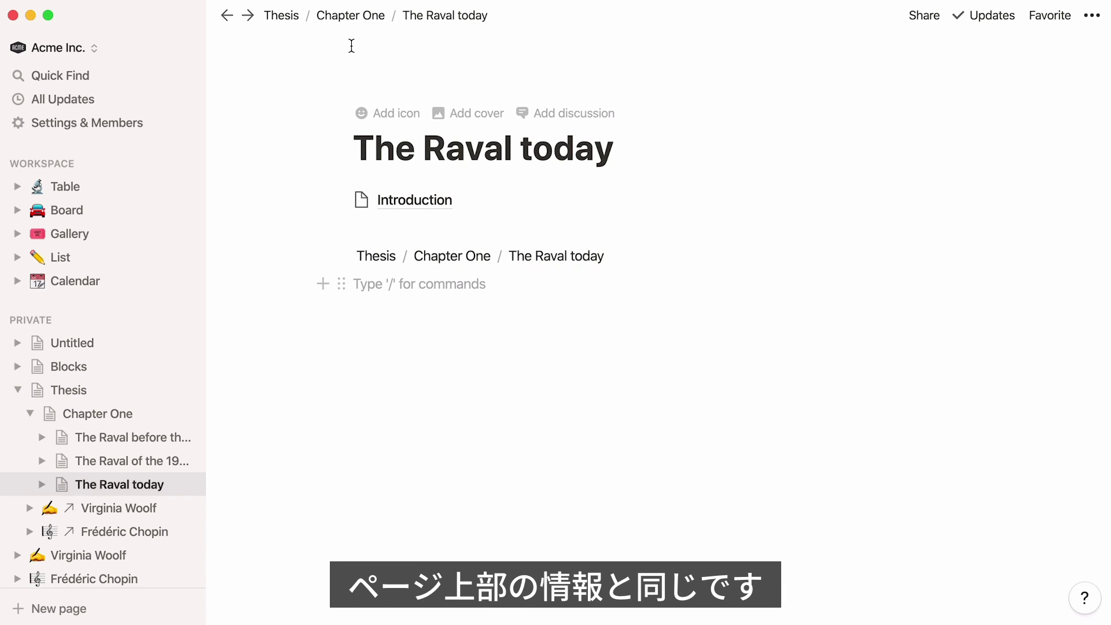
left_click(17, 390)
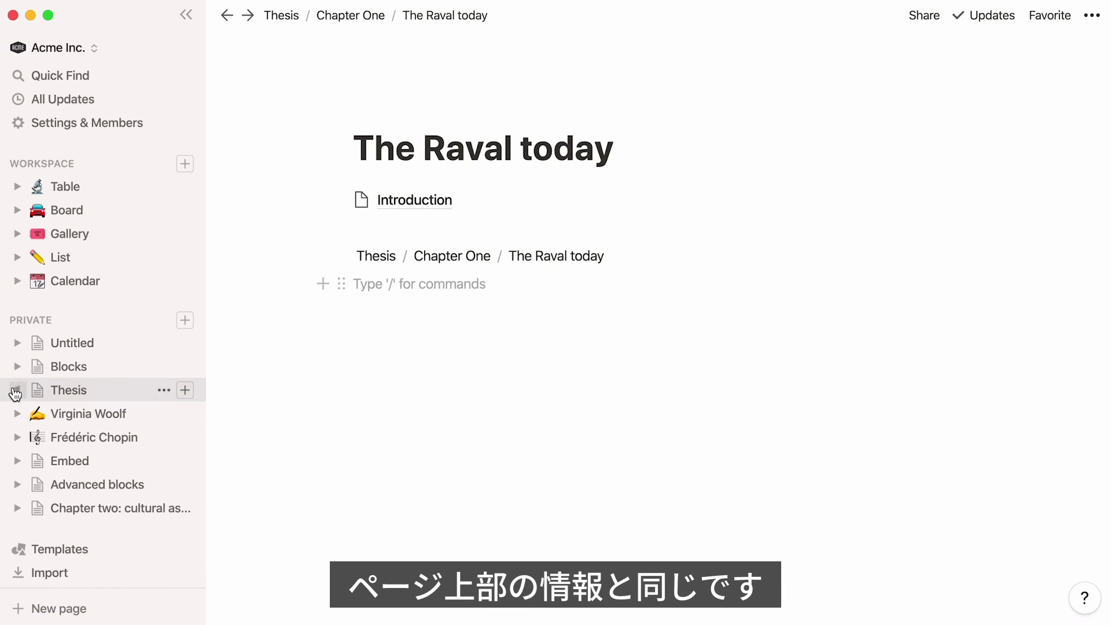
Insert a table of contents on Chapter two: cultural associations and test its section links.
left_click(93, 508)
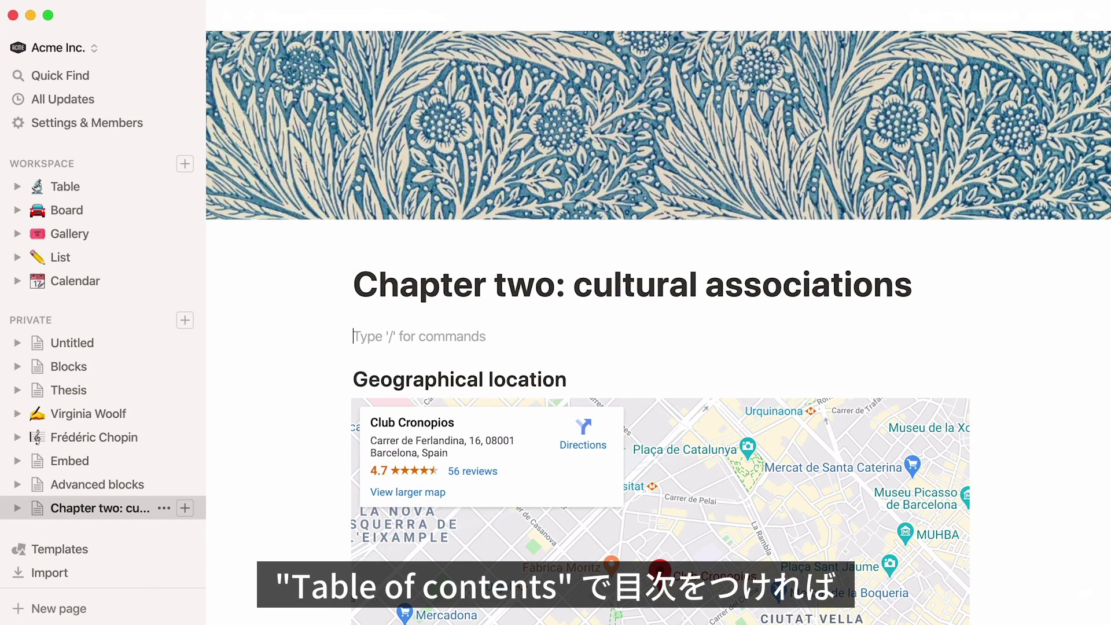
type("/table of contents")
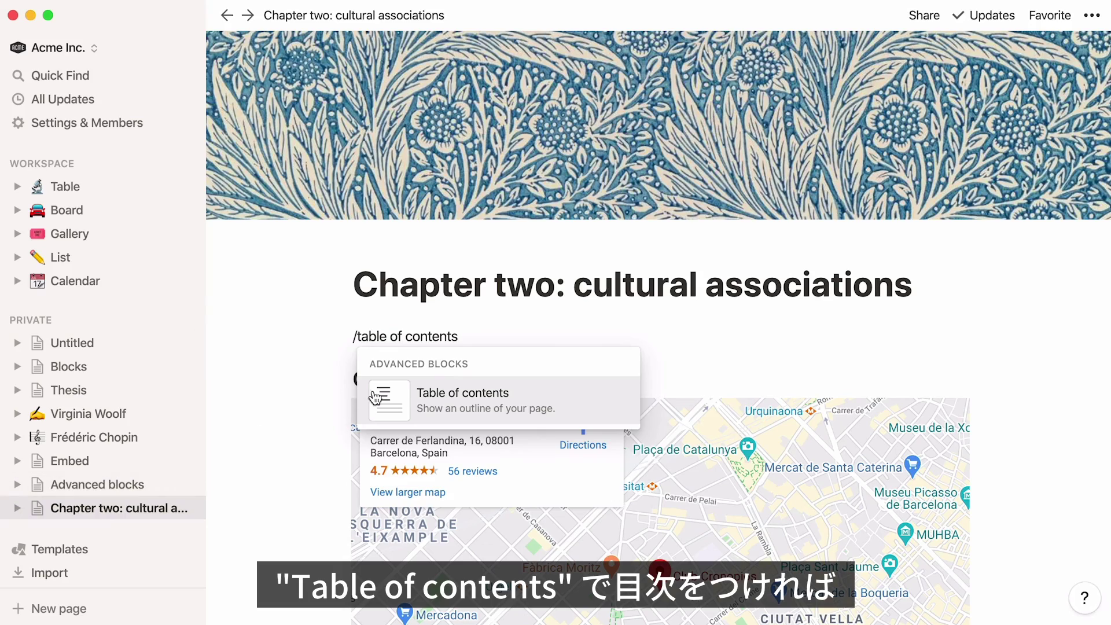
key("Return")
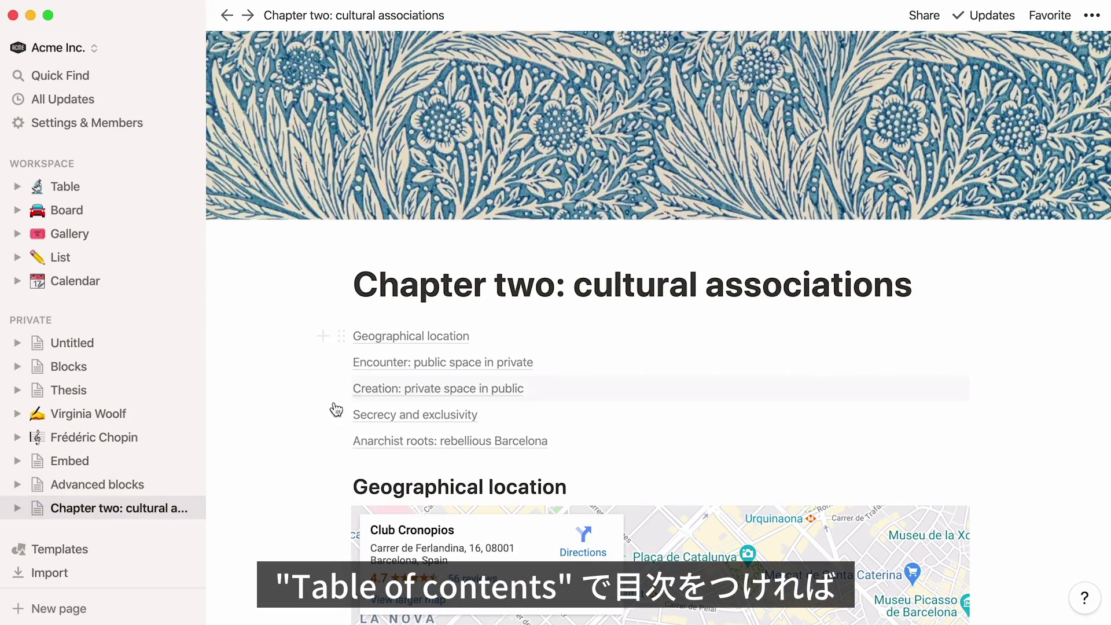
left_click(359, 388)
scroll(360, 385, "up", 10)
scroll(360, 385, "up", 6)
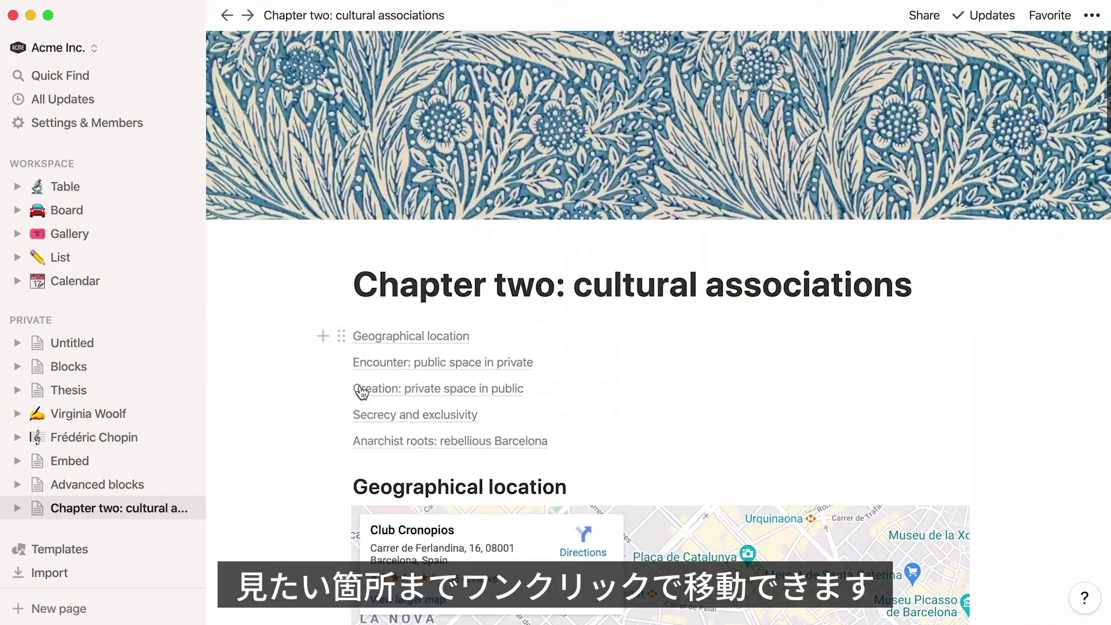
left_click(372, 439)
scroll(373, 435, "up", 10)
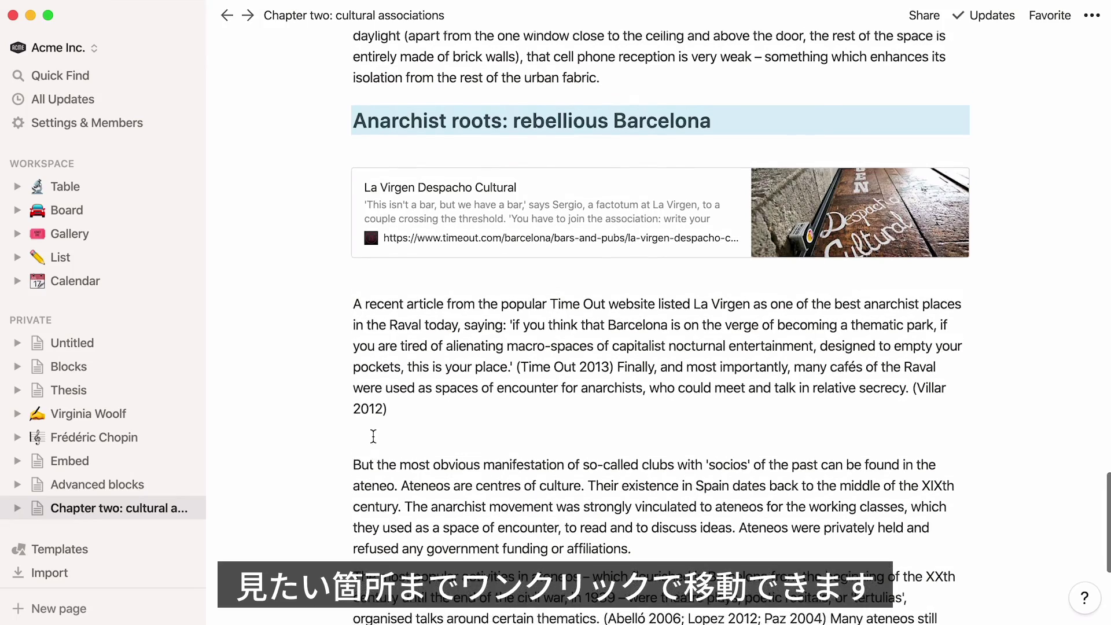
scroll(373, 435, "up", 5)
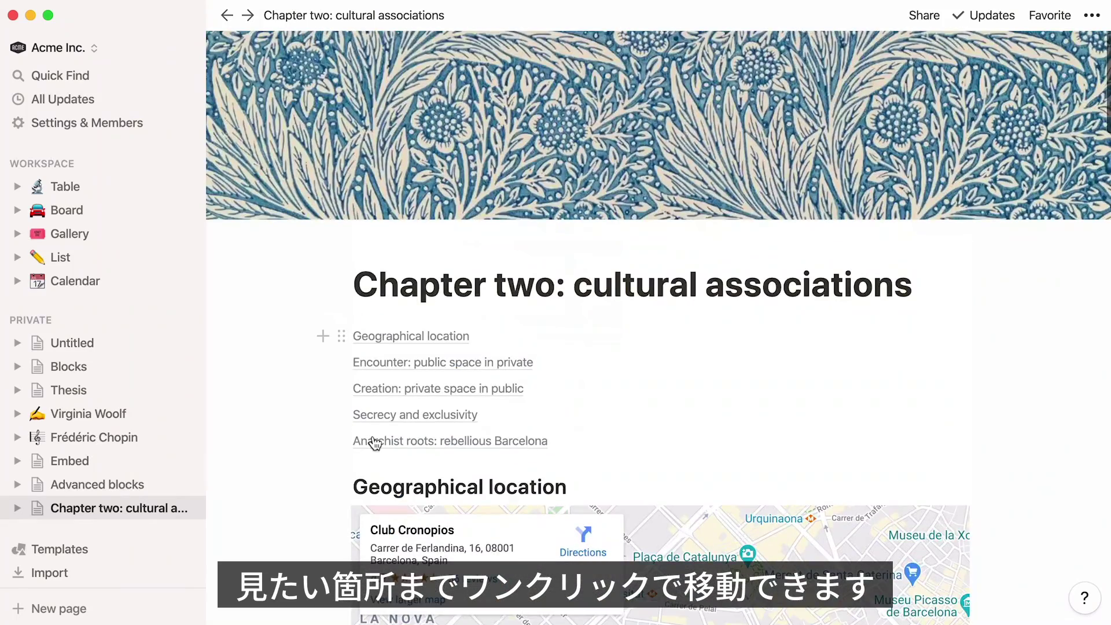
Delete the table of contents block and re-insert it with /toc.
left_click(341, 337)
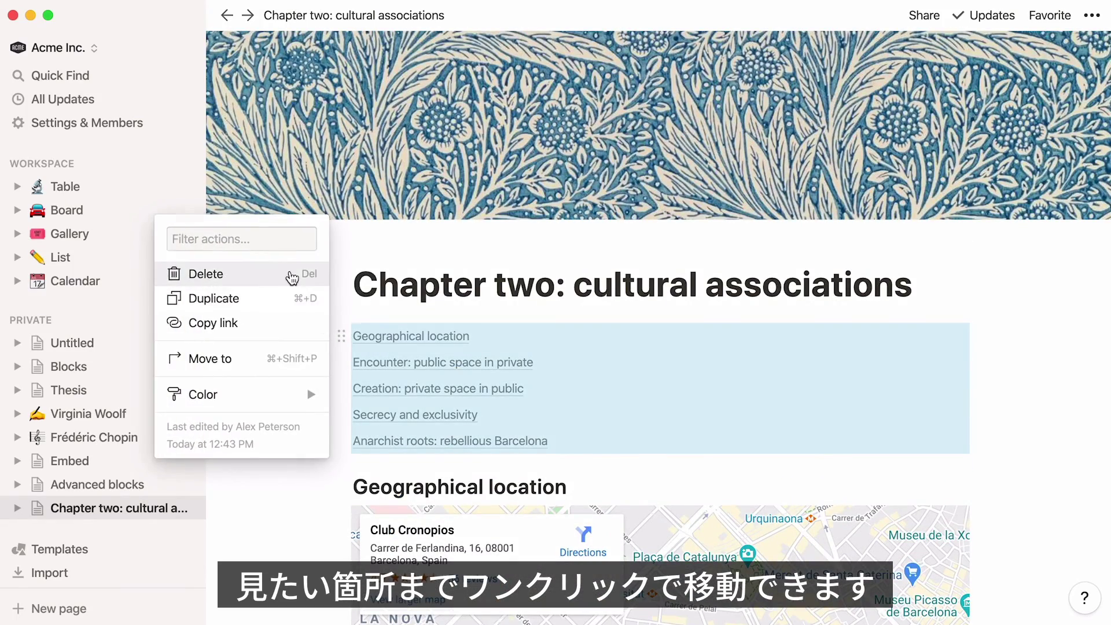
left_click(289, 274)
type("/toc")
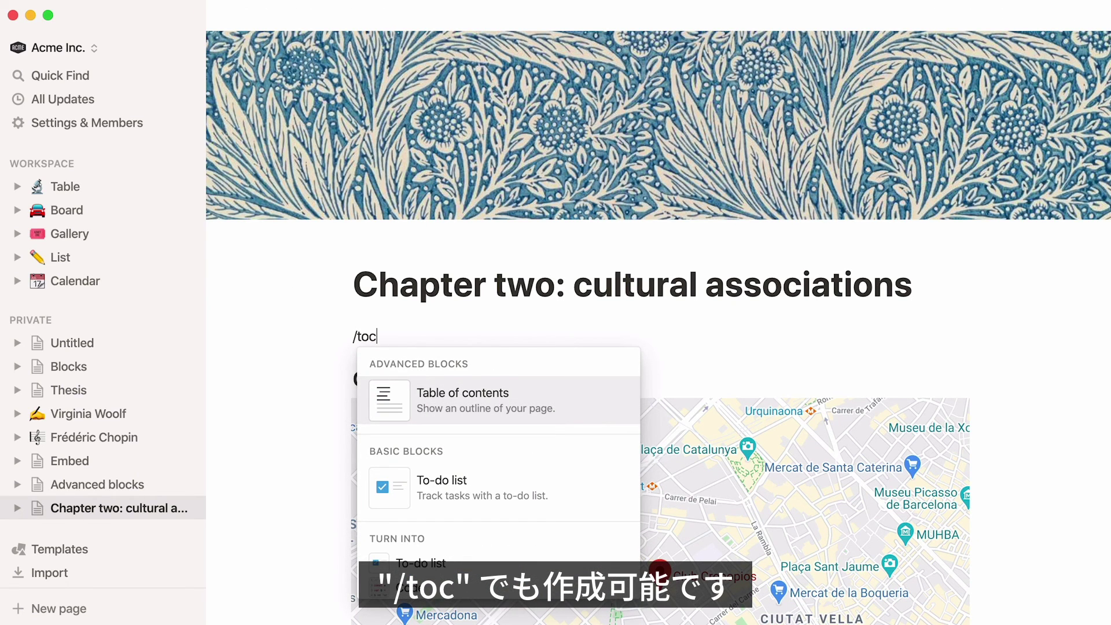
key("Return")
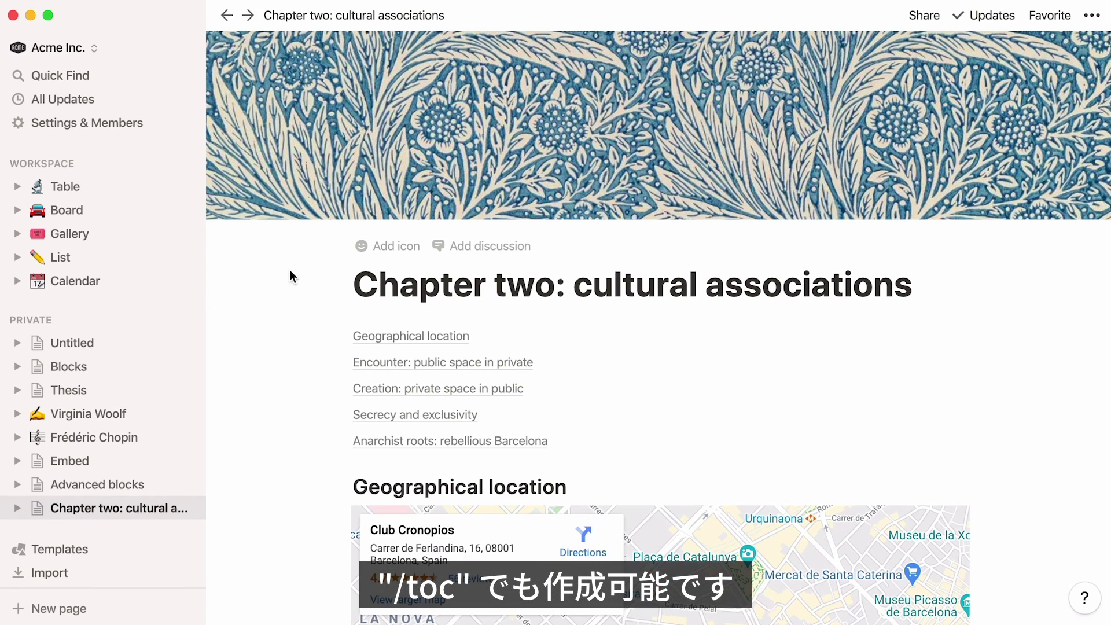
left_click(121, 396)
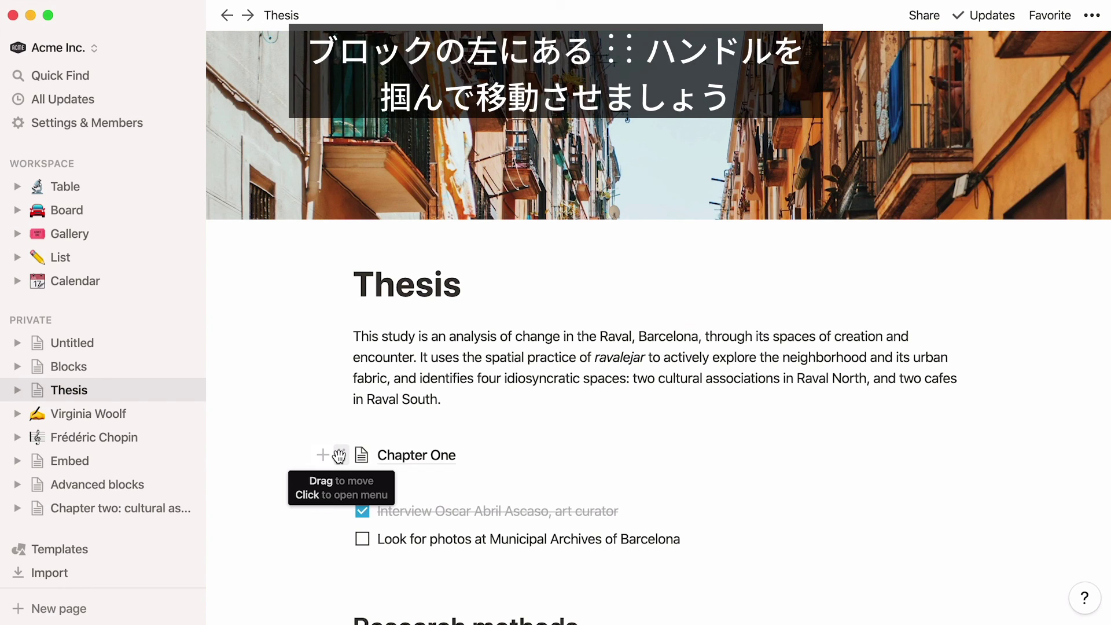
Drag Chapter One below the Virginia Woolf link, then duplicate it and delete the copy.
left_click_drag(339, 457, 316, 414)
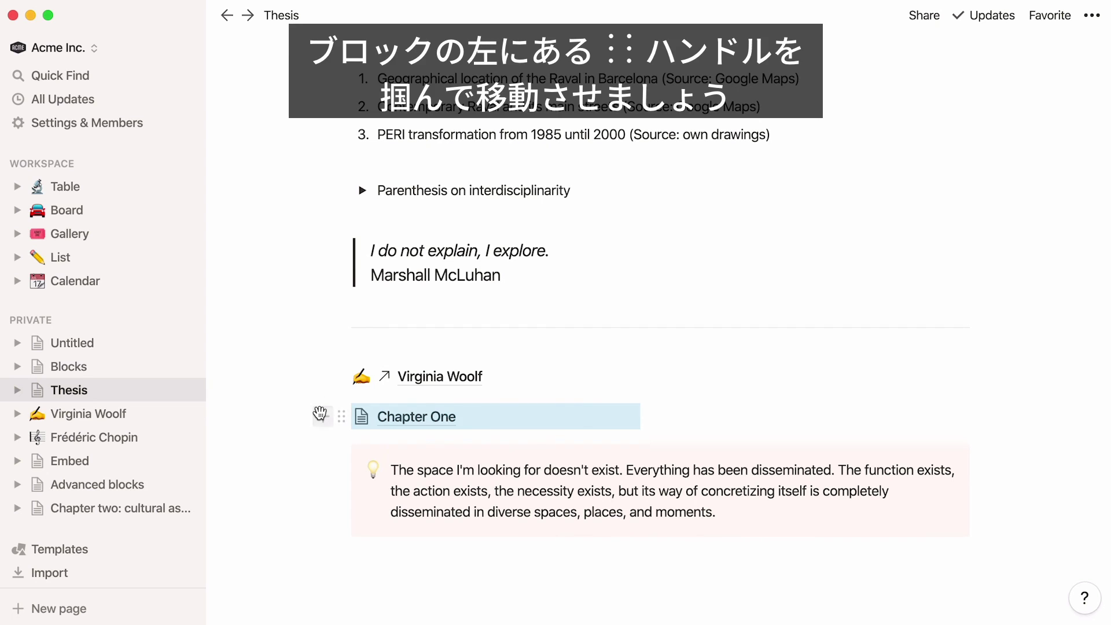
left_click(340, 416)
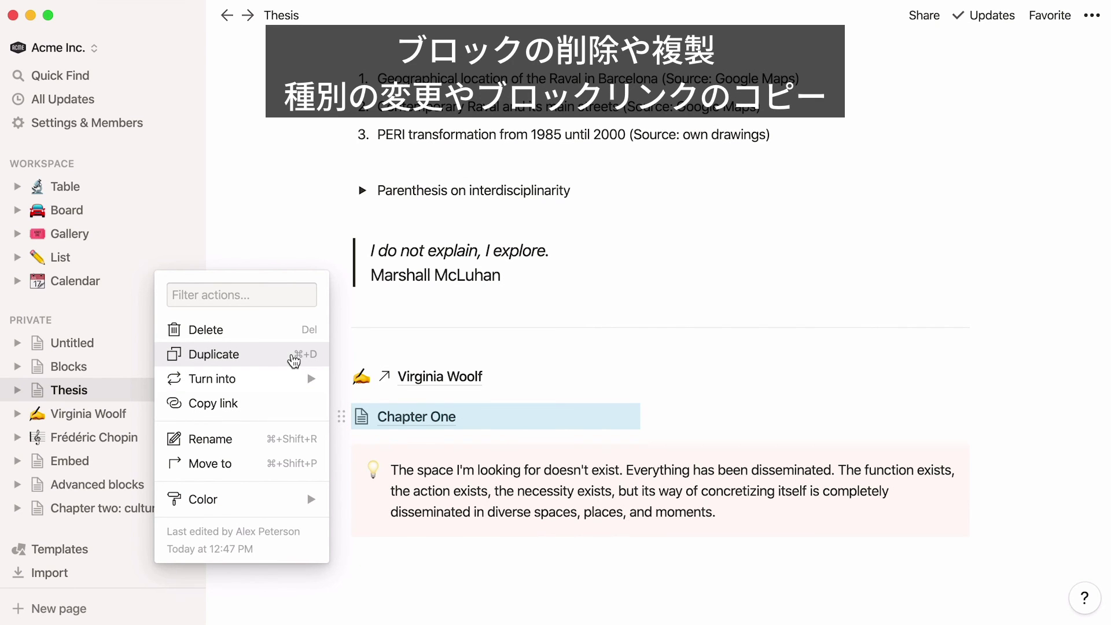
left_click(294, 360)
left_click(341, 446)
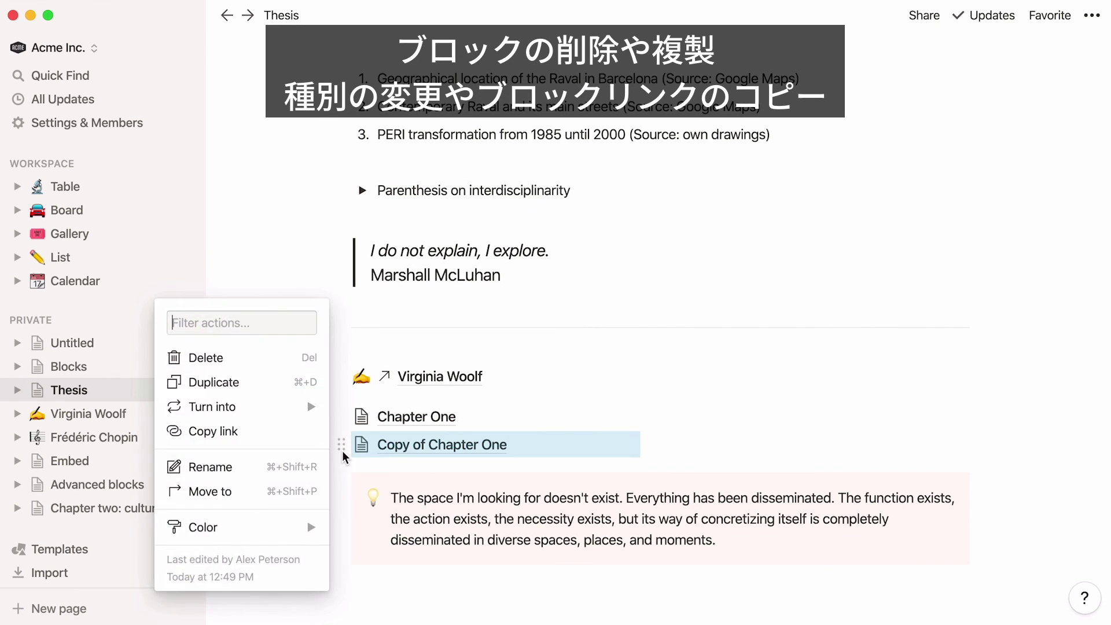
left_click(293, 357)
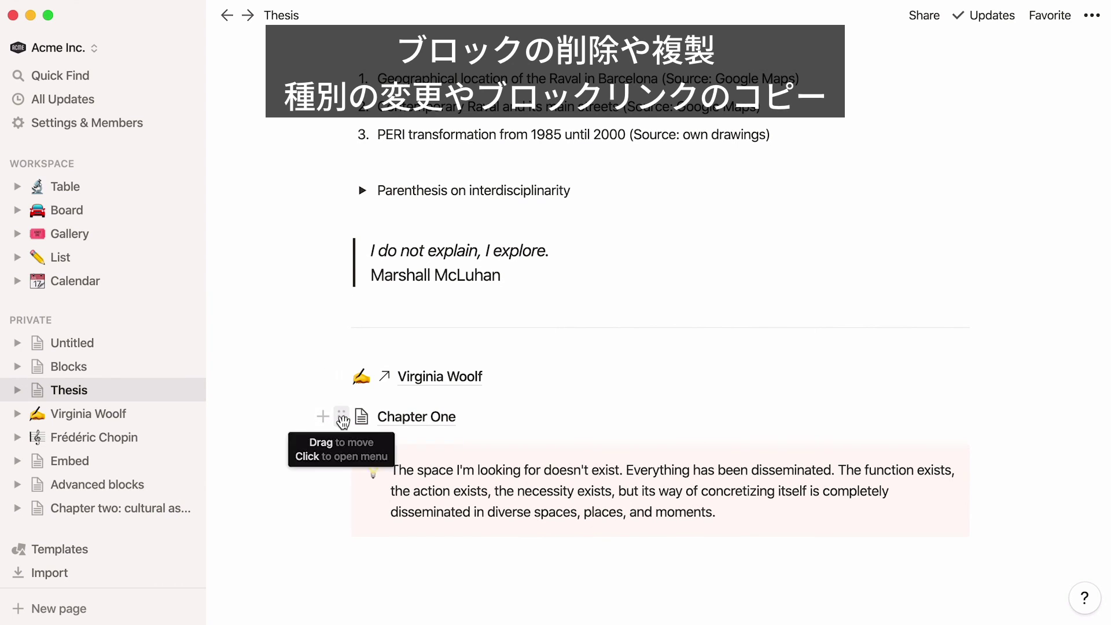
Move the Chapter One block to the Advanced blocks page and open that page.
left_click(341, 416)
mouse_move(307, 380)
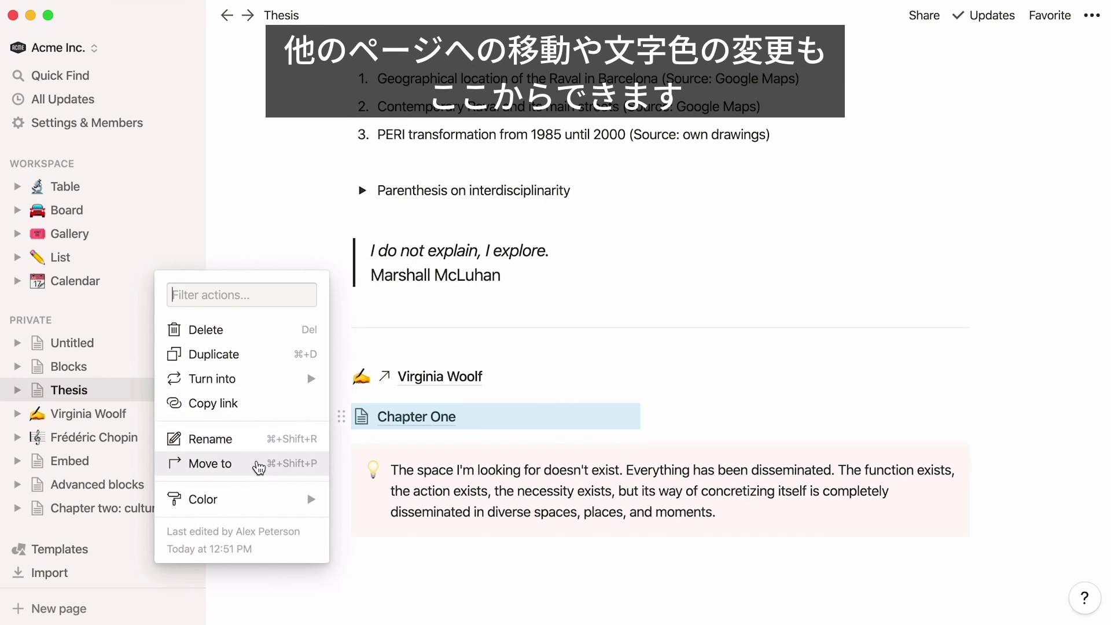
left_click(257, 462)
left_click(354, 603)
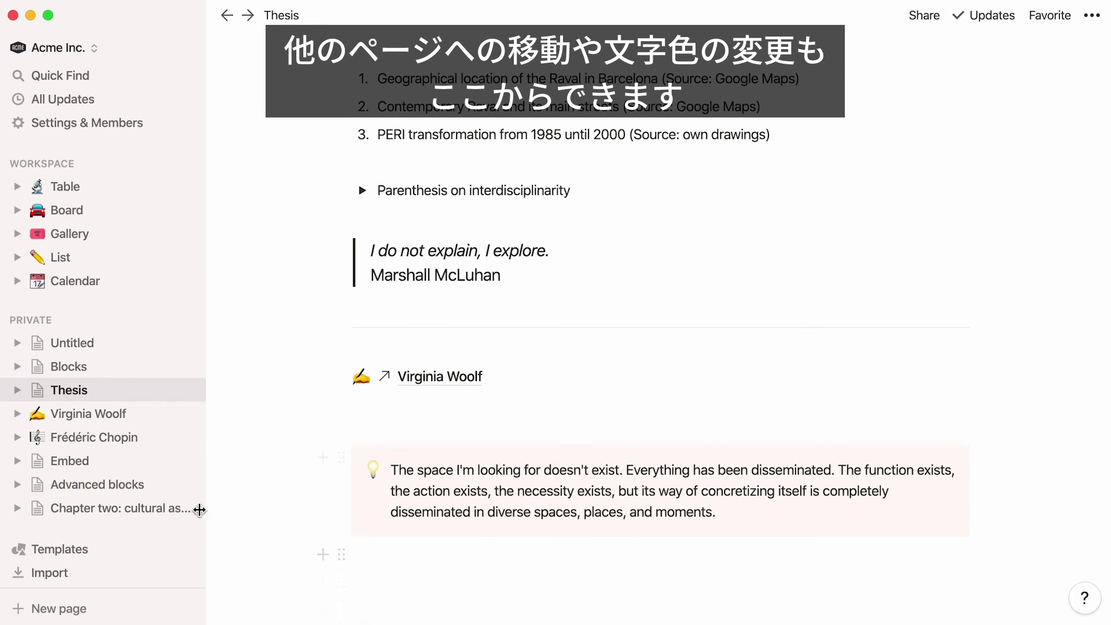
left_click(148, 484)
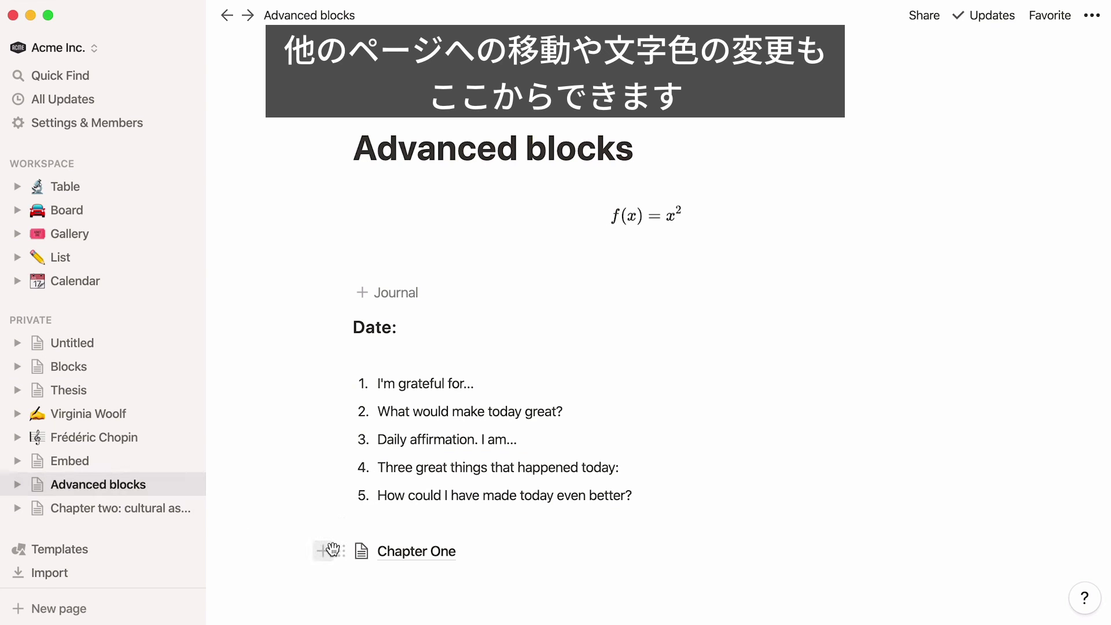